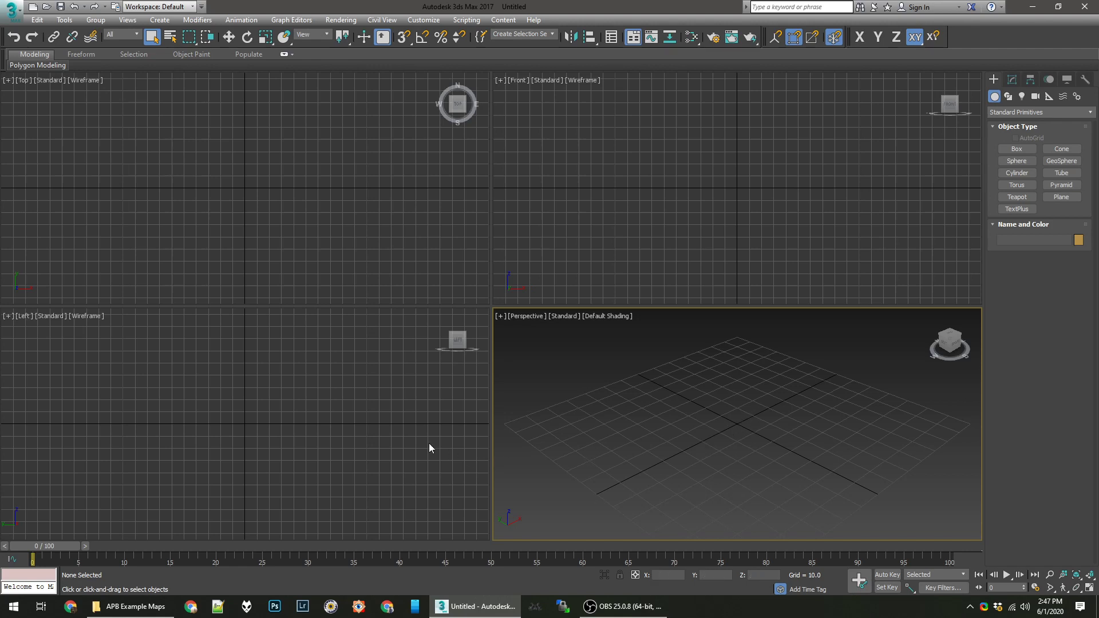
Activate the Perspective viewport and arm the Plane standard primitive
click(136, 607)
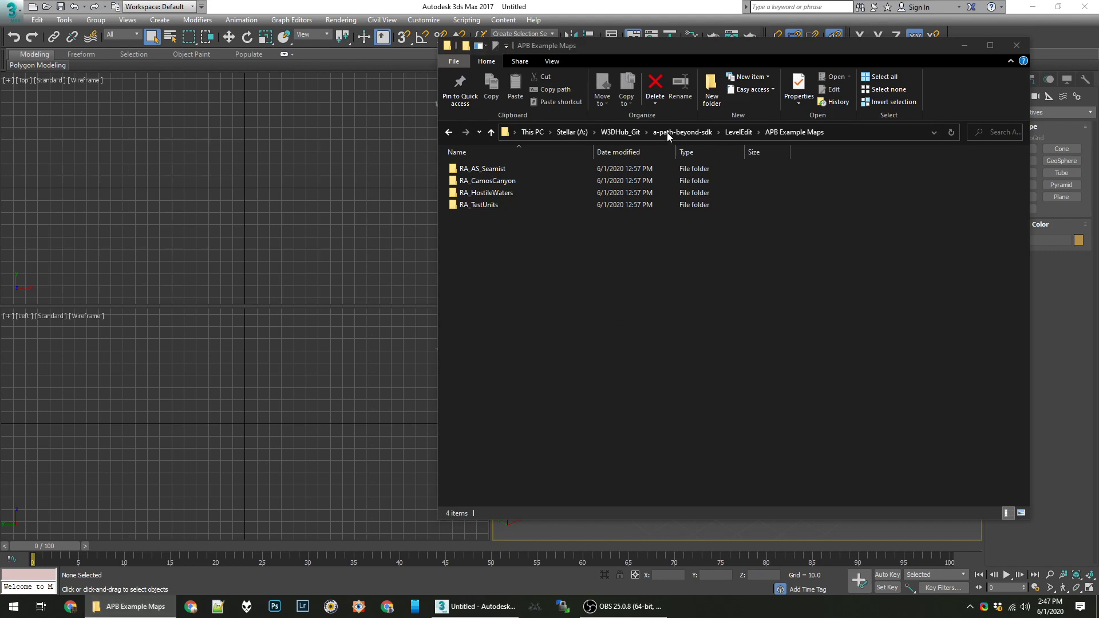
click(374, 358)
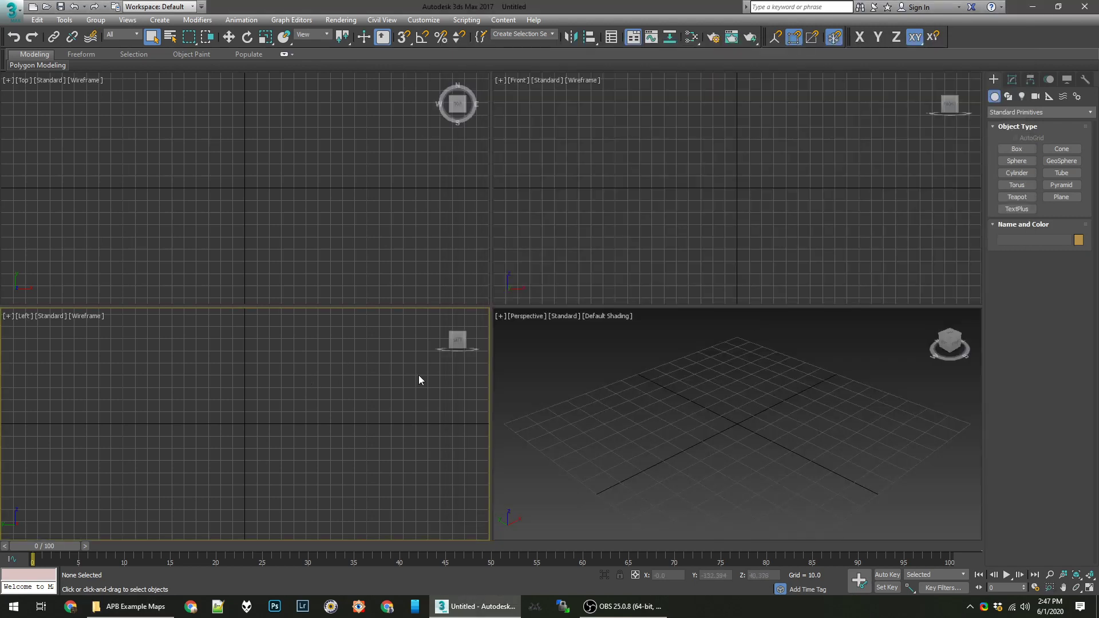
click(607, 386)
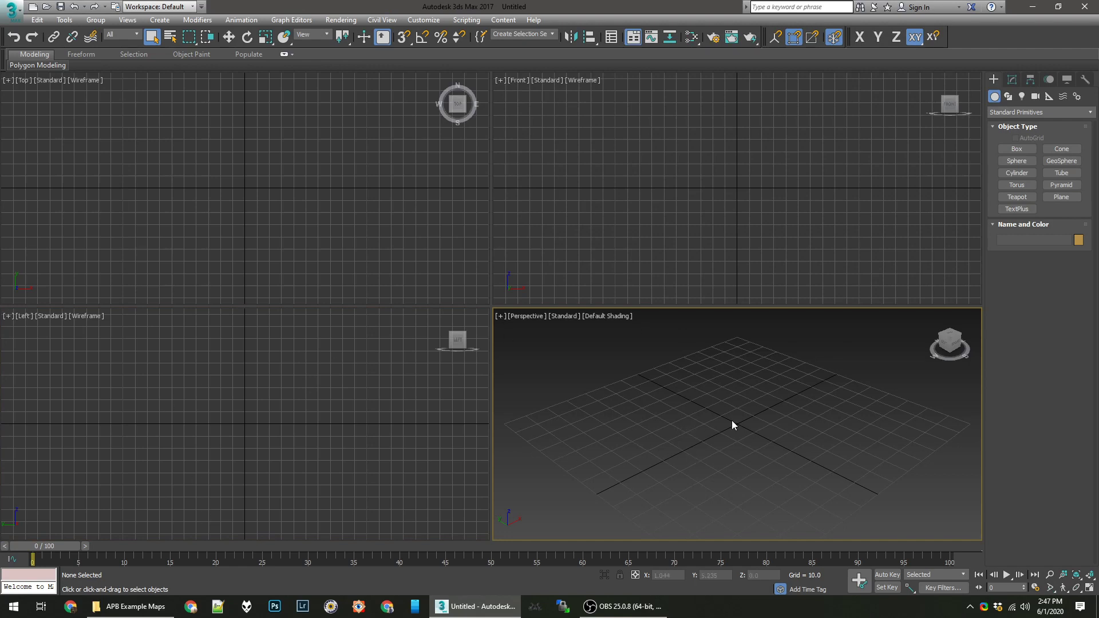
click(1058, 198)
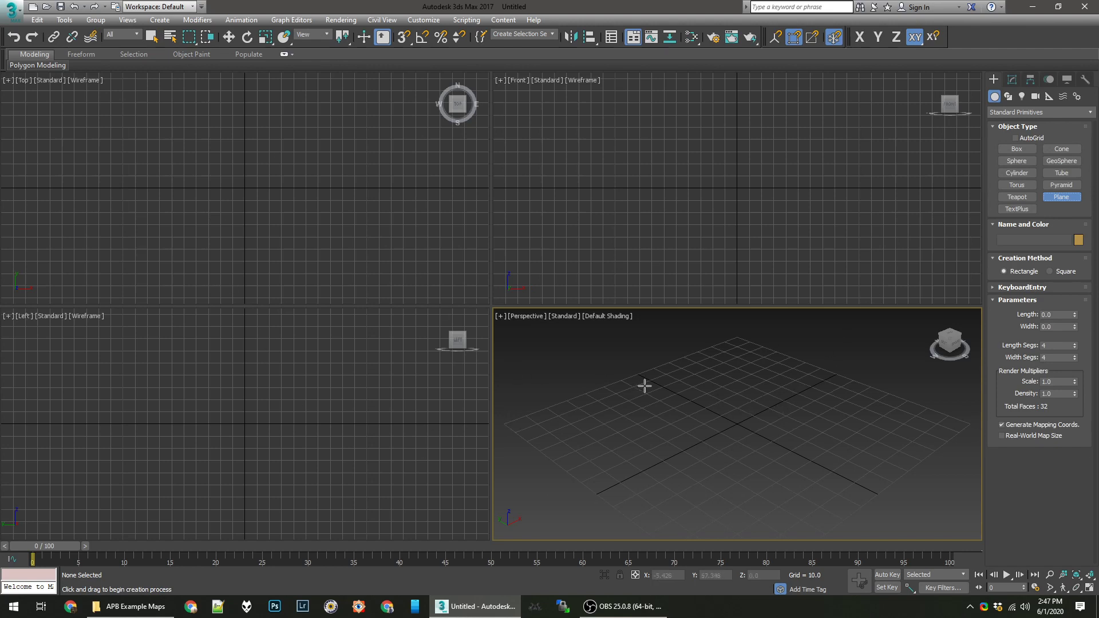
Maximize the Perspective viewport and draw a large plane across the grid centre
click(501, 315)
click(519, 324)
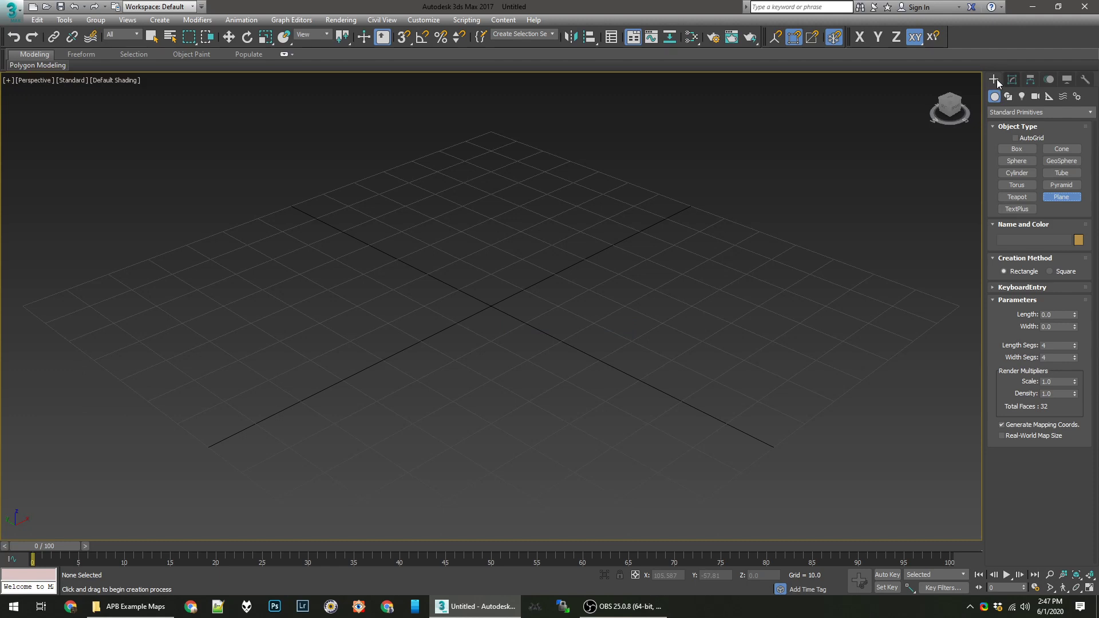
drag(508, 181, 465, 527)
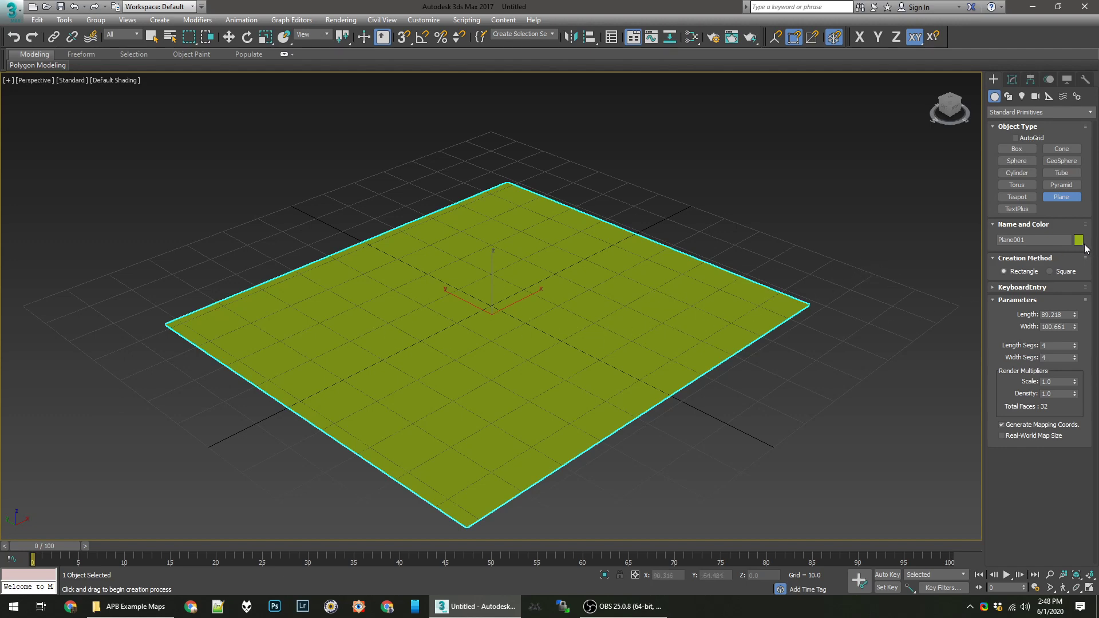
Set the plane's object colour to dark blue
click(1079, 241)
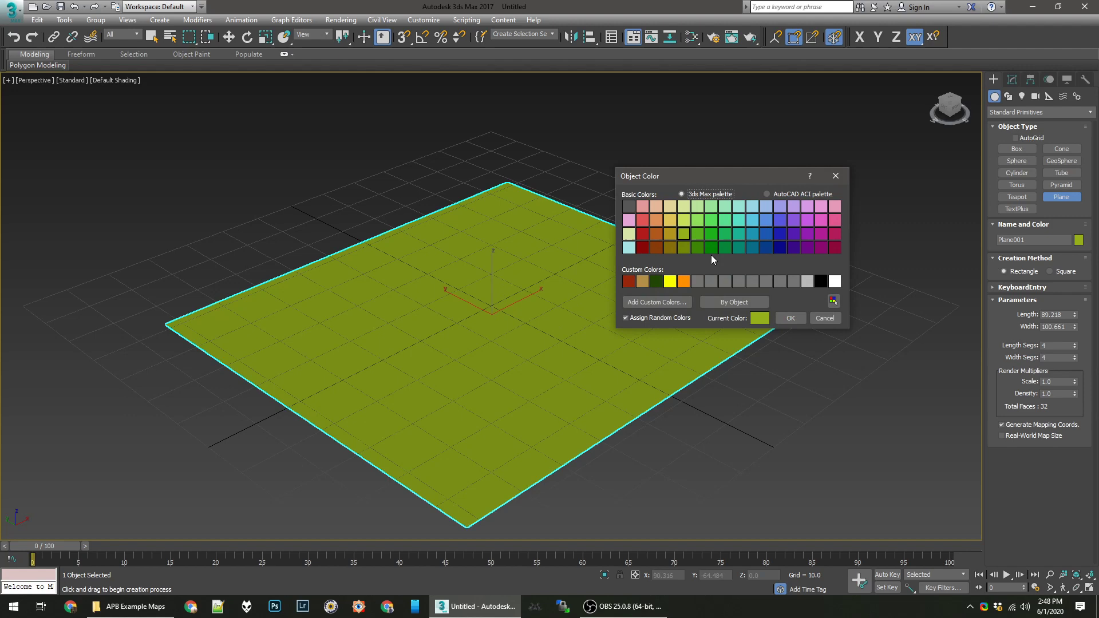
click(766, 248)
click(791, 319)
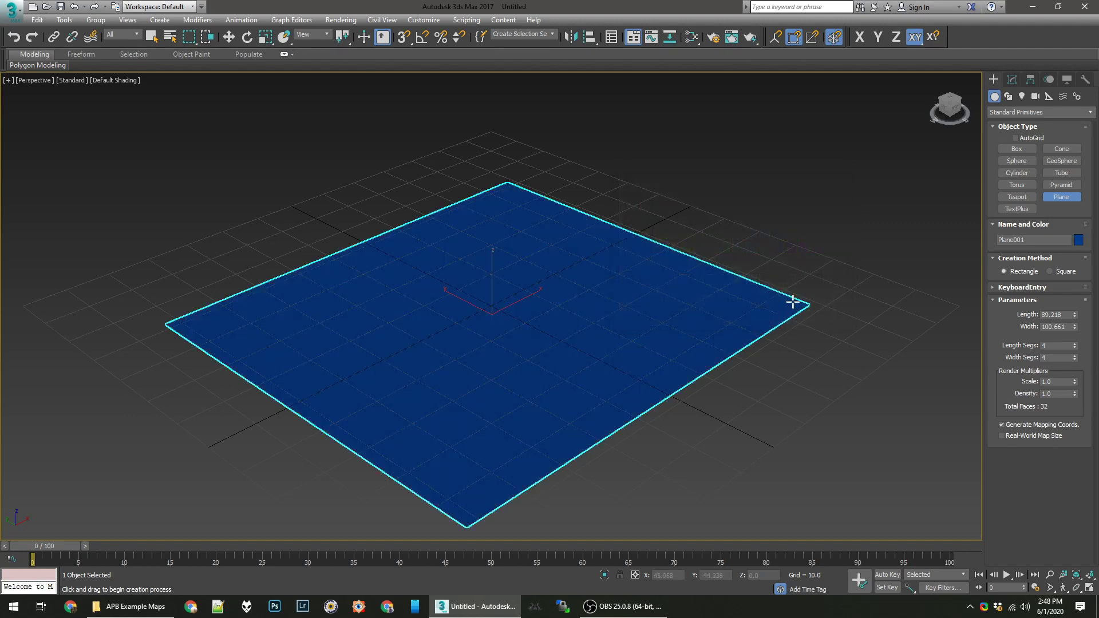
Rename the plane to 'test-plane' and turn on Edged Faces display
click(1034, 238)
double_click(1033, 238)
text(test-plane)
key(Return)
middle_drag(598, 326, 628, 312)
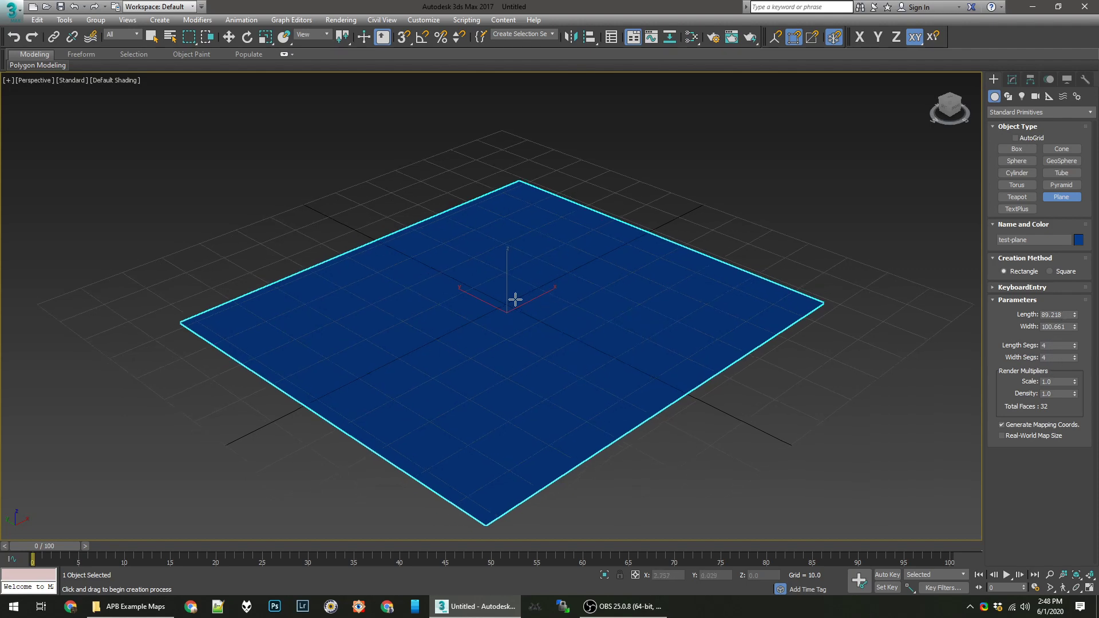
key(F4)
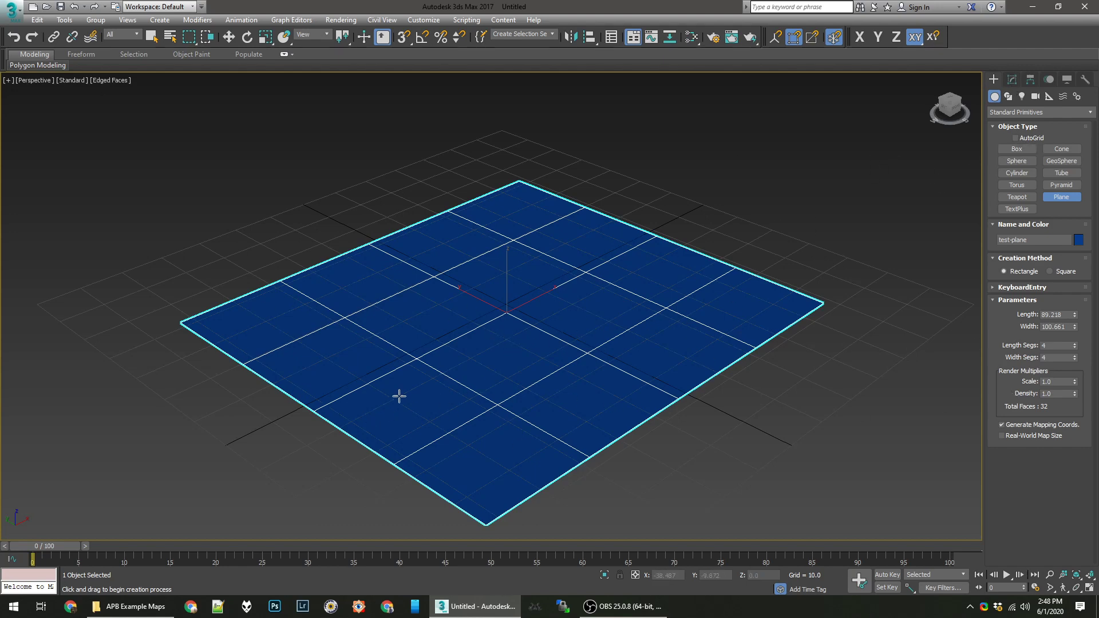
Set Length Segs and Width Segs to 20
click(1057, 346)
text(20)
key(Tab)
text(20)
key(Tab)
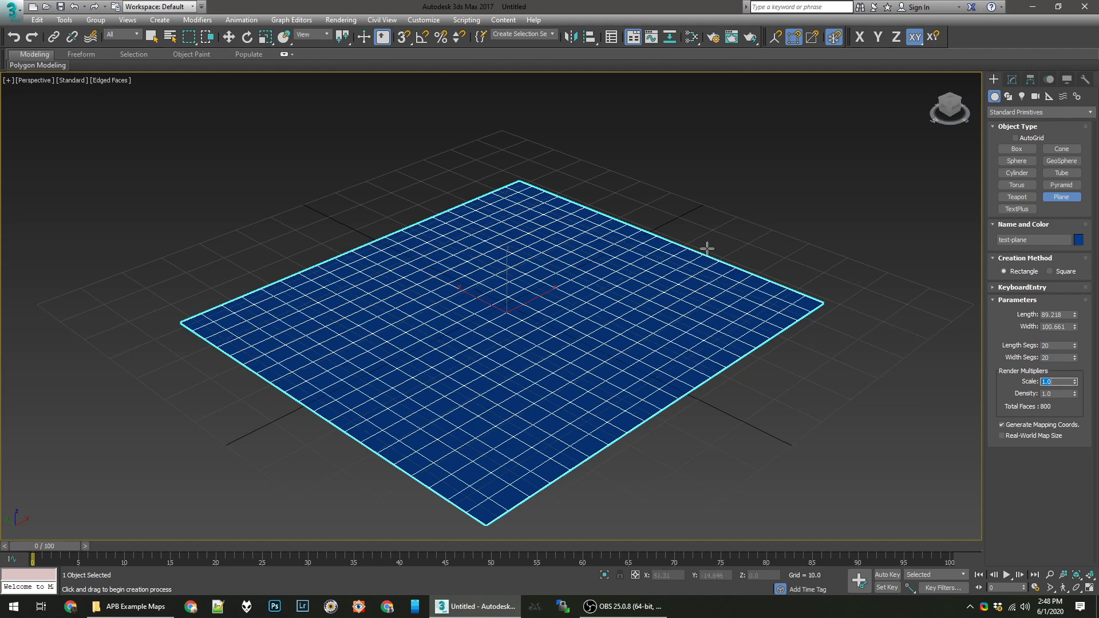
Switch to the Modify panel and reselect test-plane
click(1012, 82)
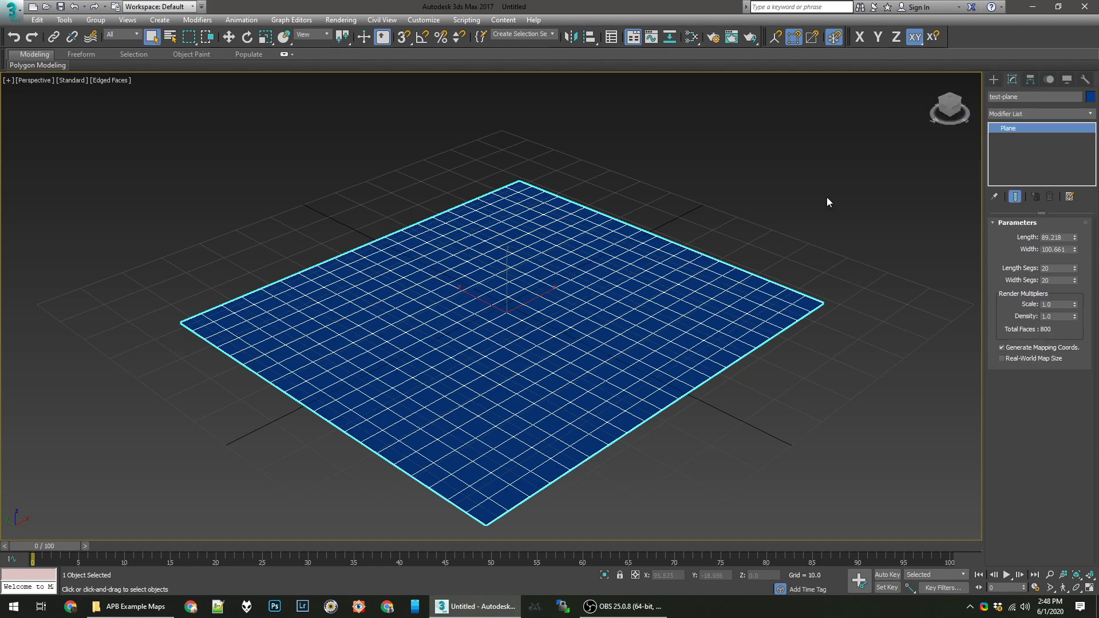
click(843, 182)
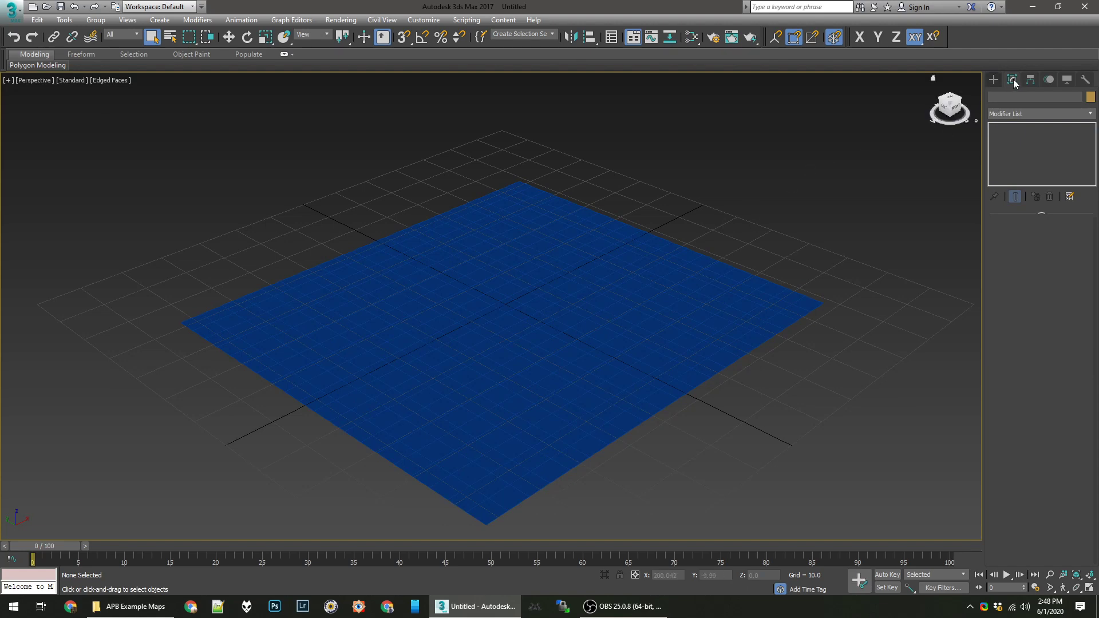
click(681, 267)
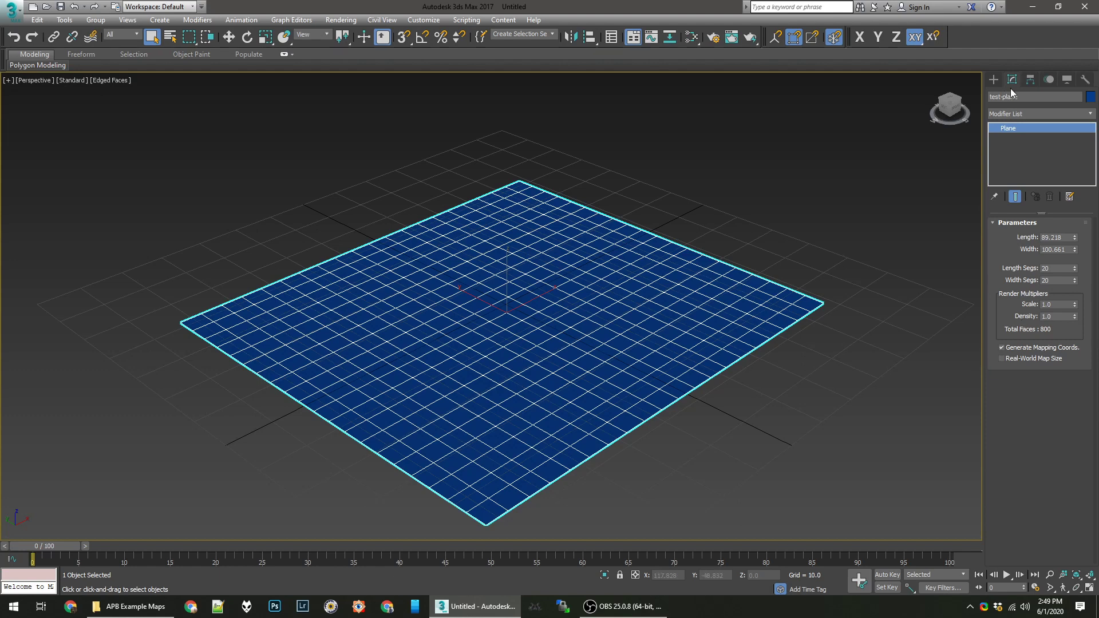
Open the W3D Tools utility from the Utilities panel
click(1086, 81)
click(1026, 236)
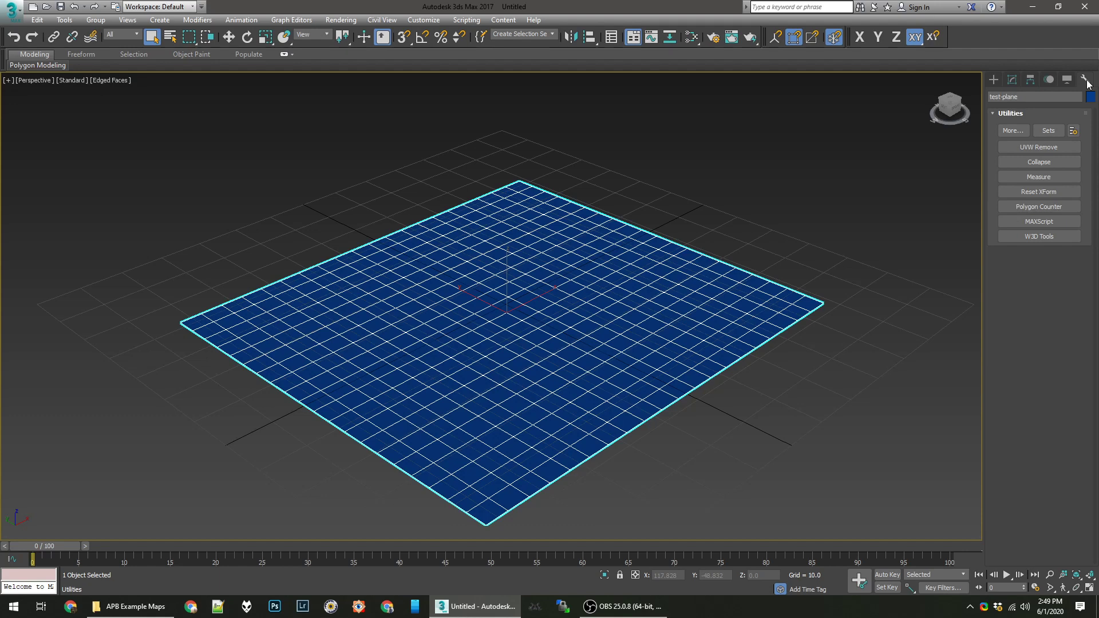
click(1074, 132)
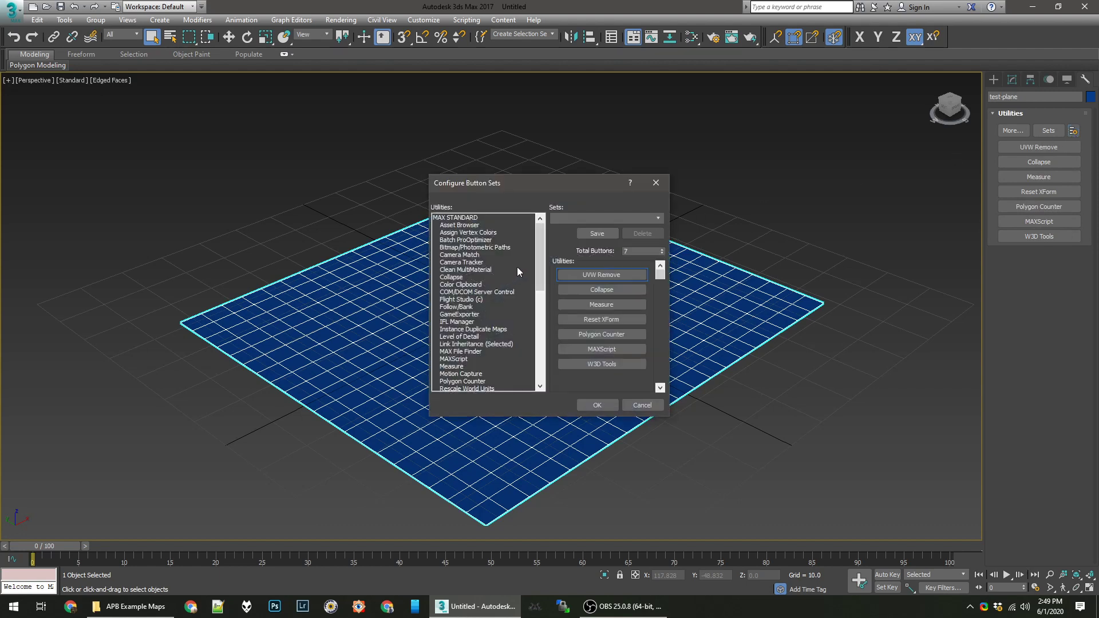
drag(536, 260, 553, 377)
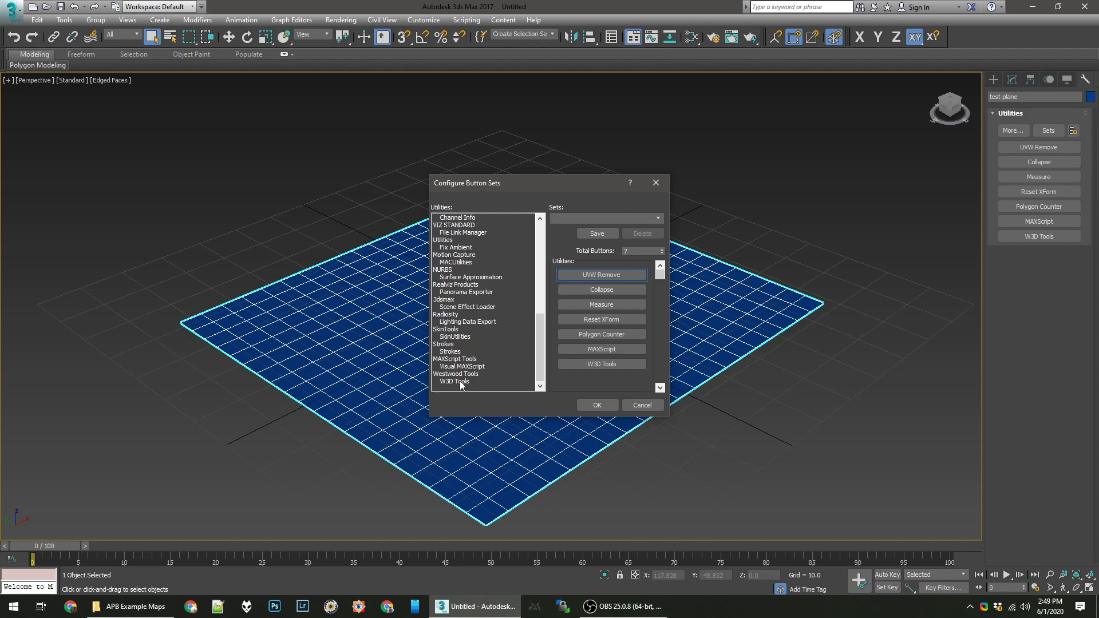
click(595, 406)
Tick Physical, Projectile and Camera collision for test-plane, then deselect it
click(1021, 235)
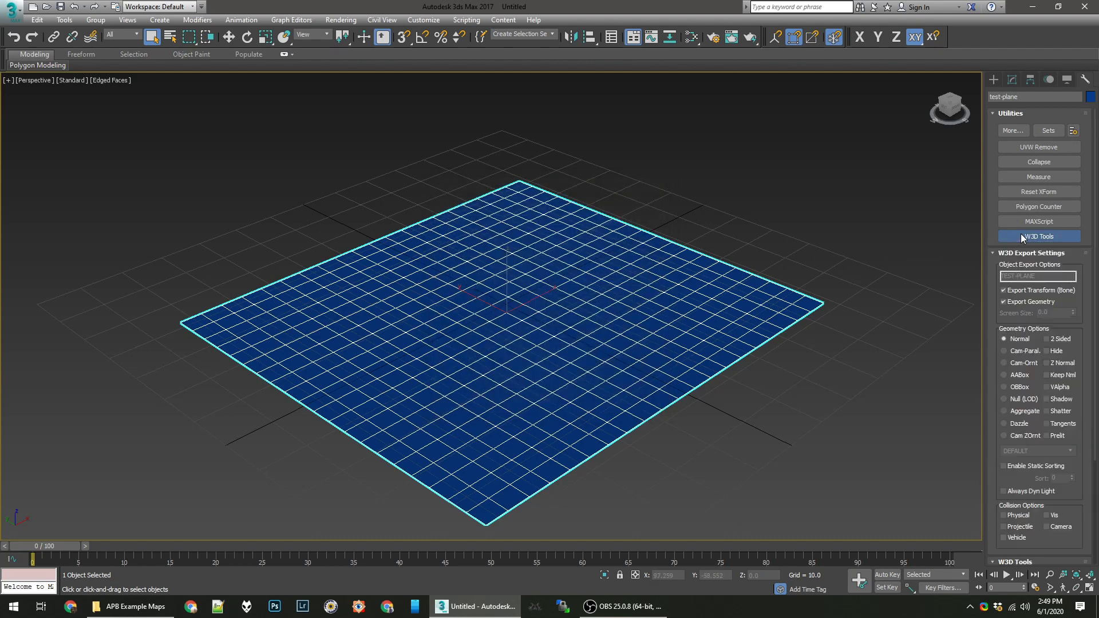
scroll(1023, 358, down, 2)
scroll(1024, 358, down, 2)
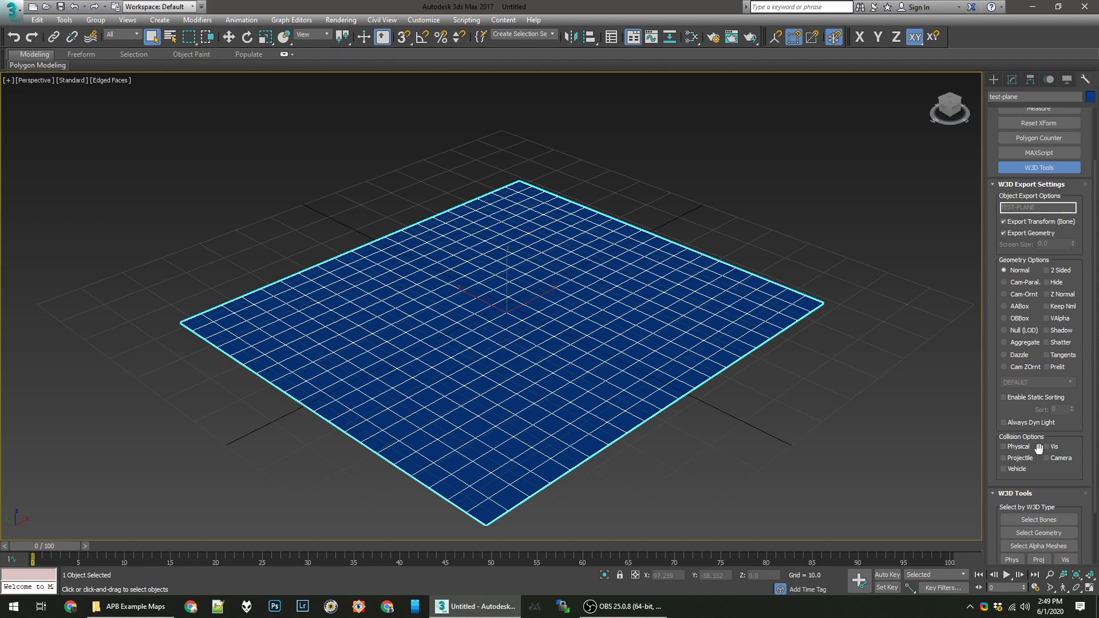
click(1008, 447)
click(1019, 458)
click(1060, 458)
click(676, 200)
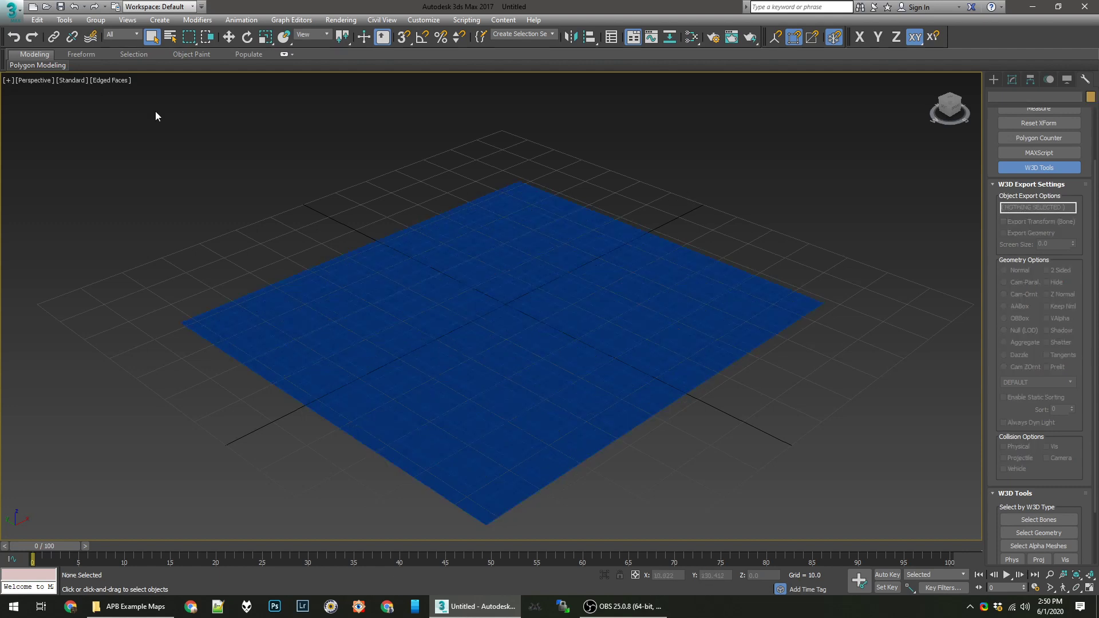
Start a W3D Asset export and navigate to the APB Example Maps folder
click(4, 13)
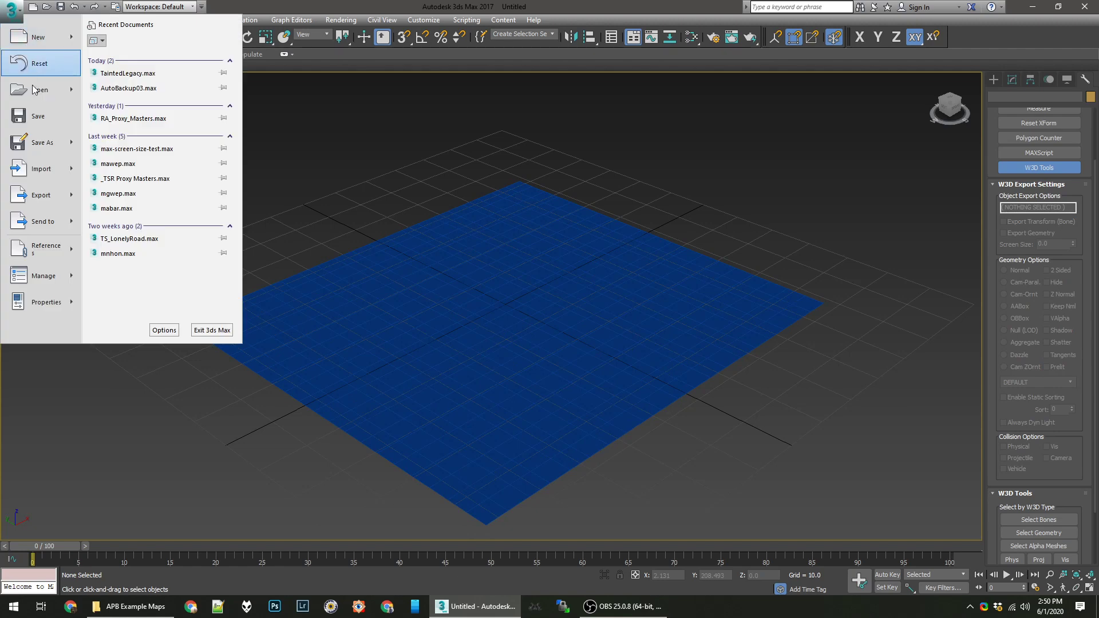
click(41, 192)
double_click(430, 451)
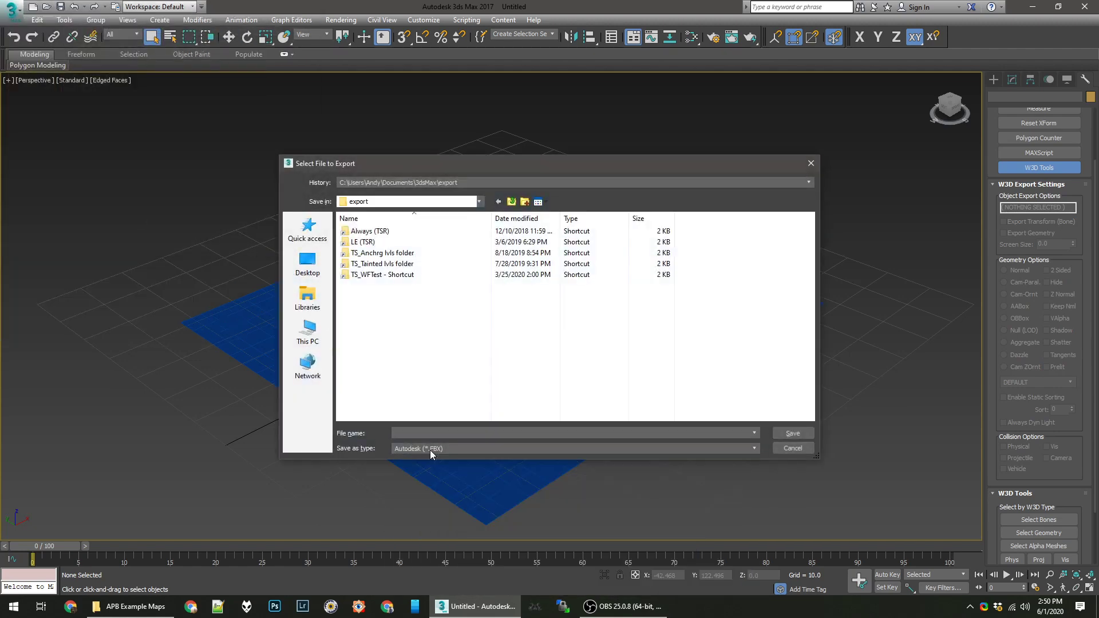
key(w)
click(128, 606)
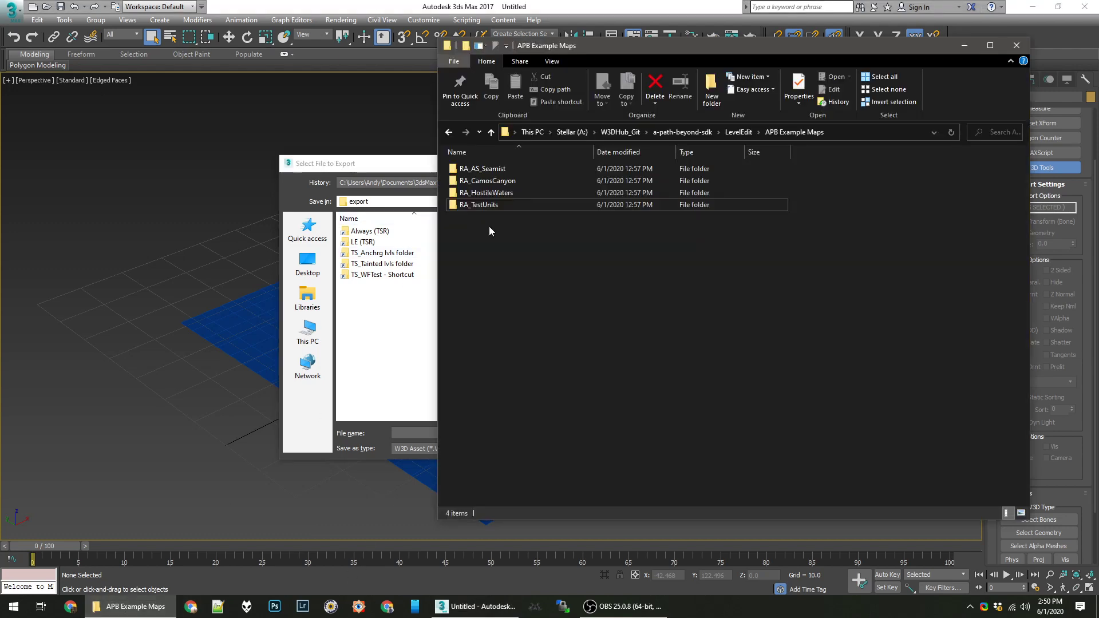
click(834, 132)
key(ctrl+c)
click(395, 341)
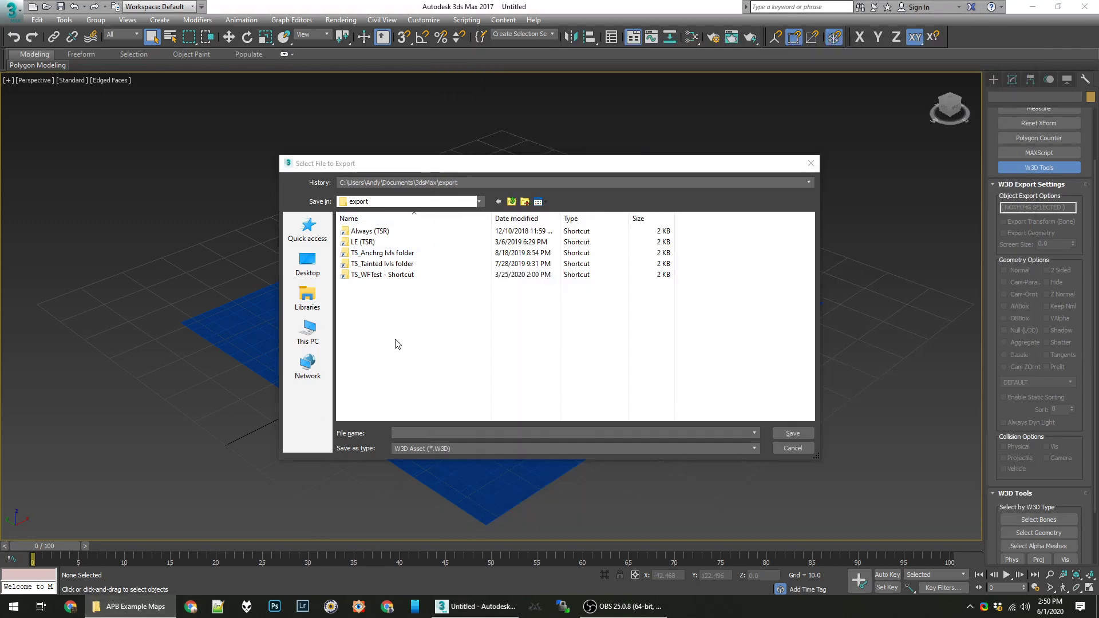
key(ctrl+v)
key(Return)
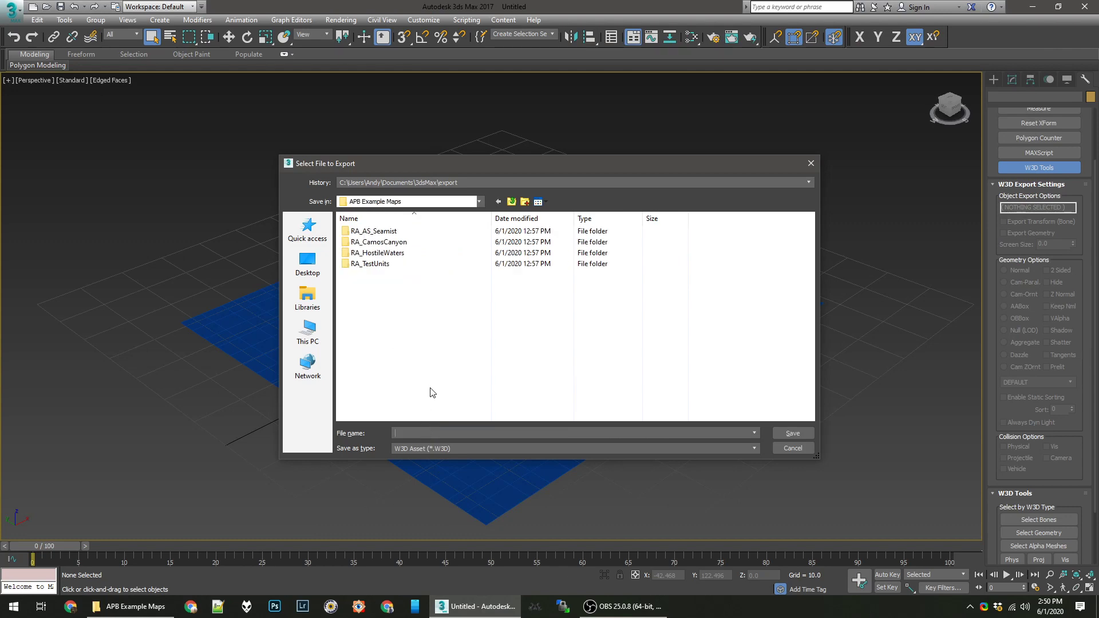
Create a new folder named RA_TestMap in APB Example Maps and open it
click(511, 202)
click(499, 201)
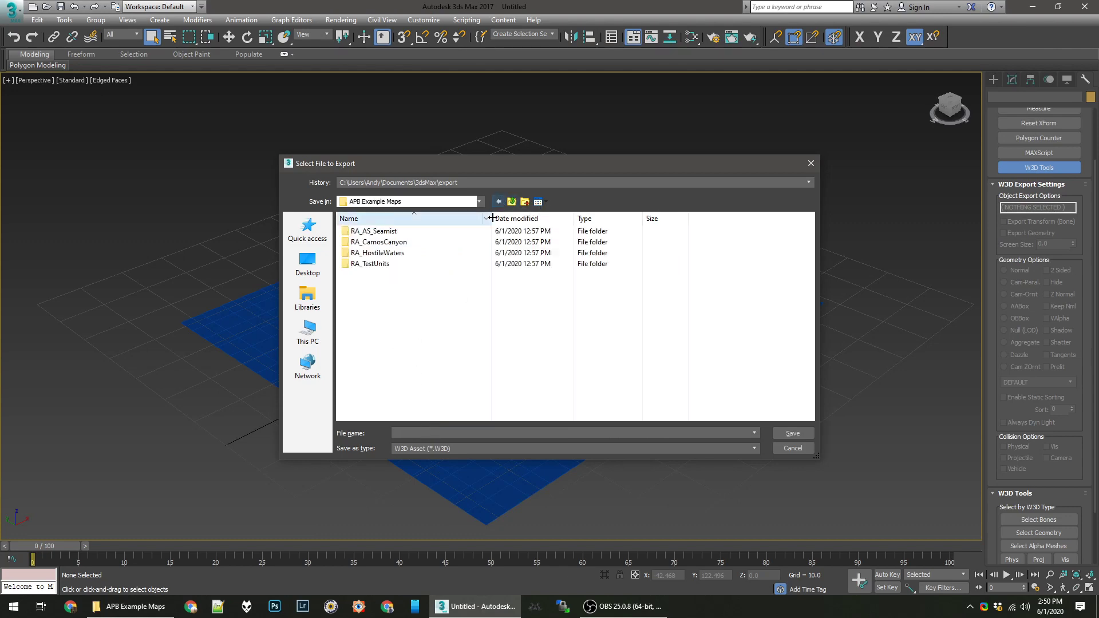
click(525, 202)
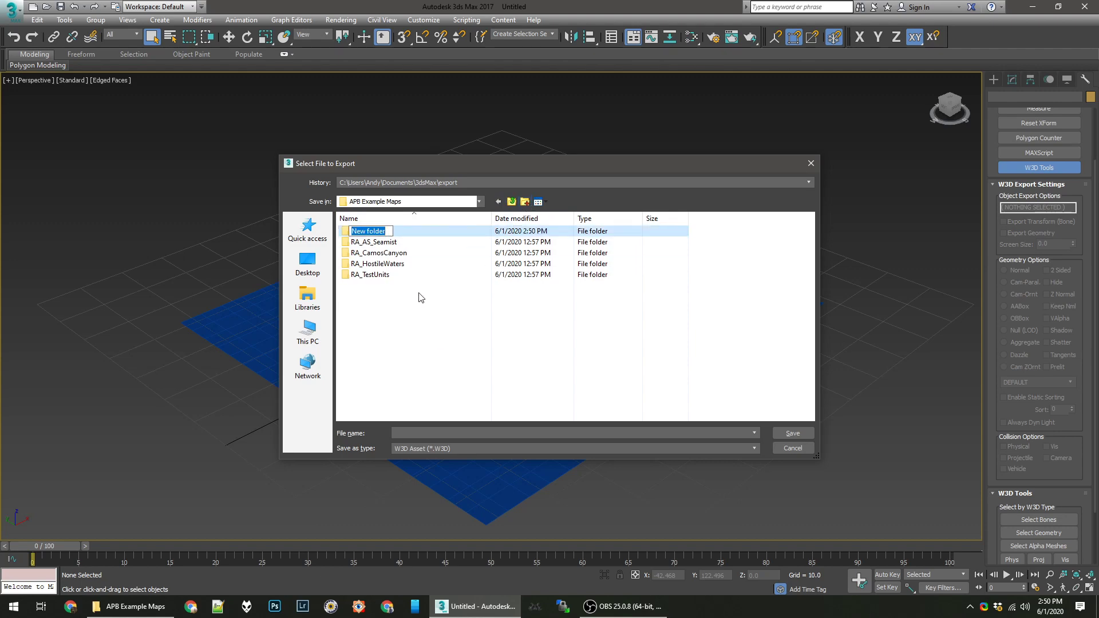
key(BackSpace)
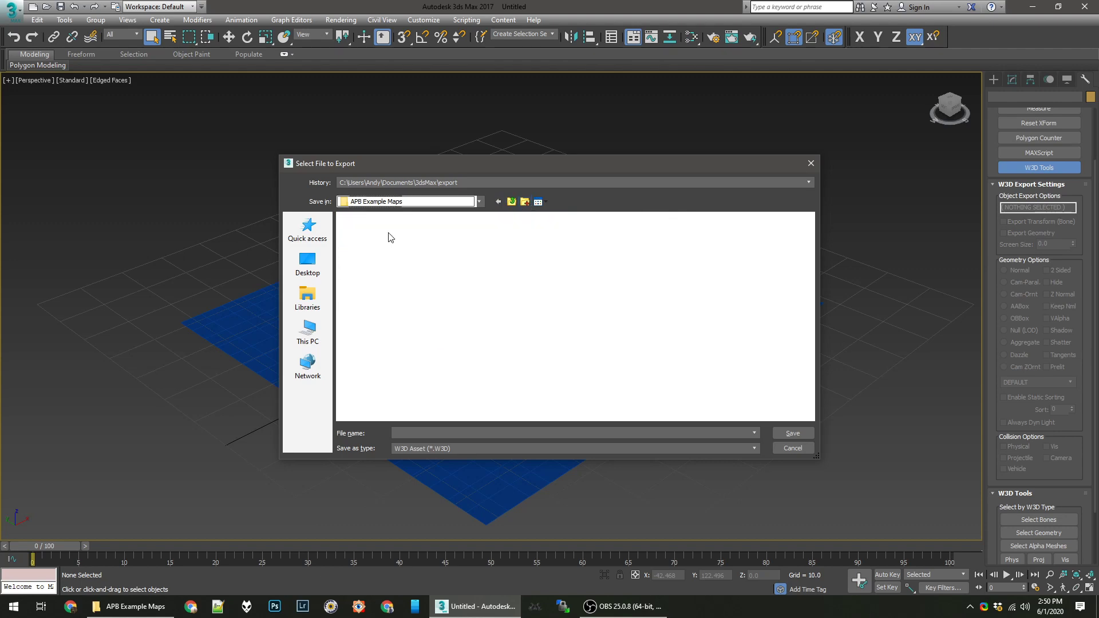
click(500, 202)
click(382, 232)
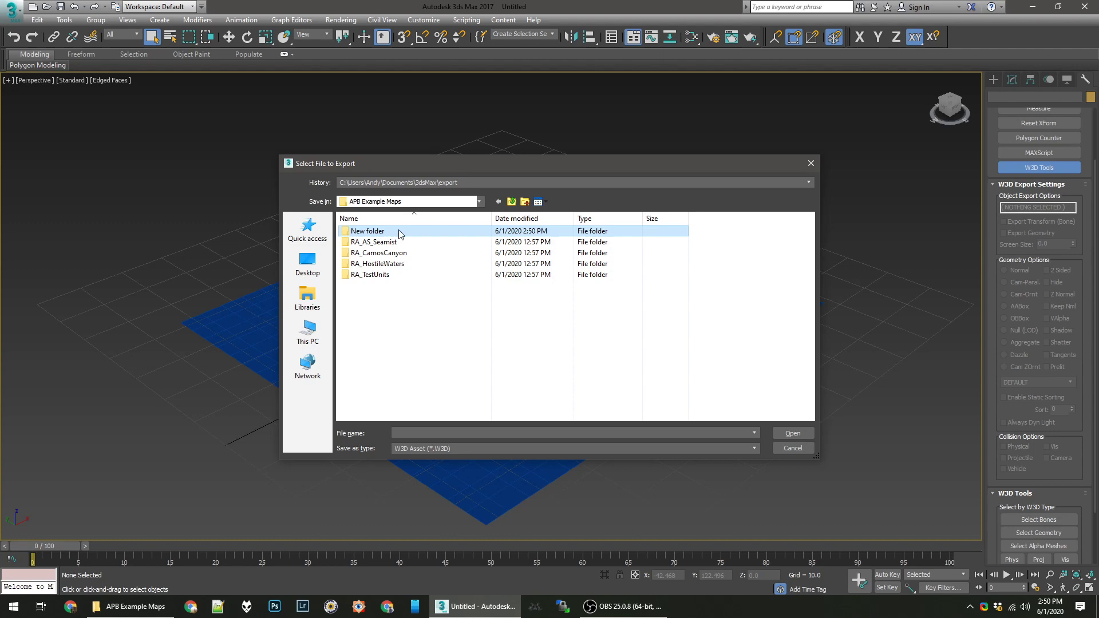
text(RA_TestMap)
key(Return)
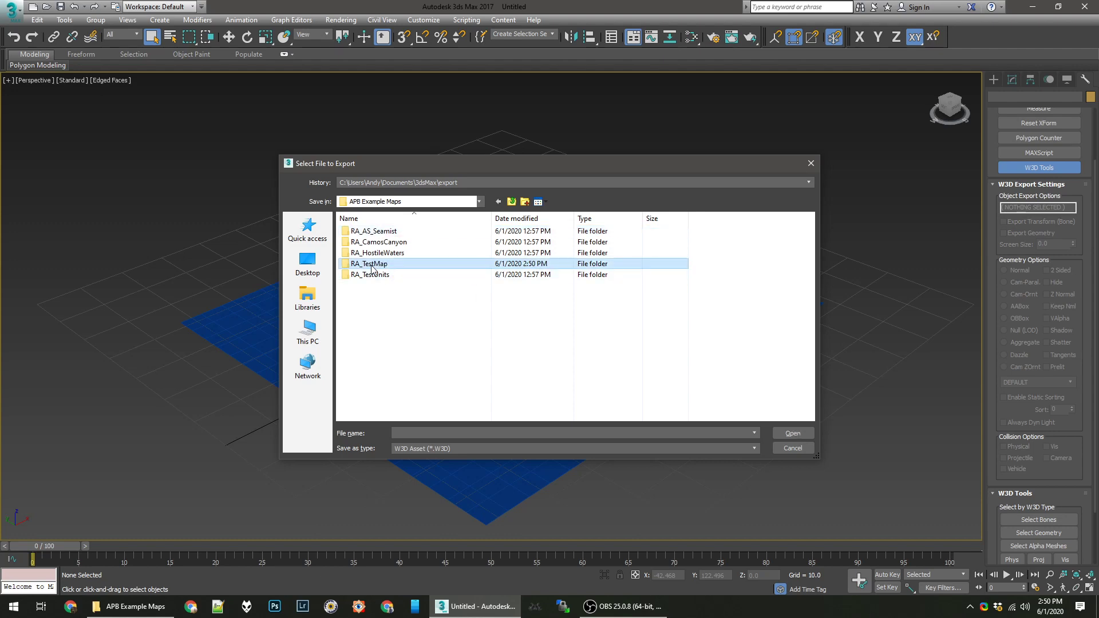
double_click(371, 264)
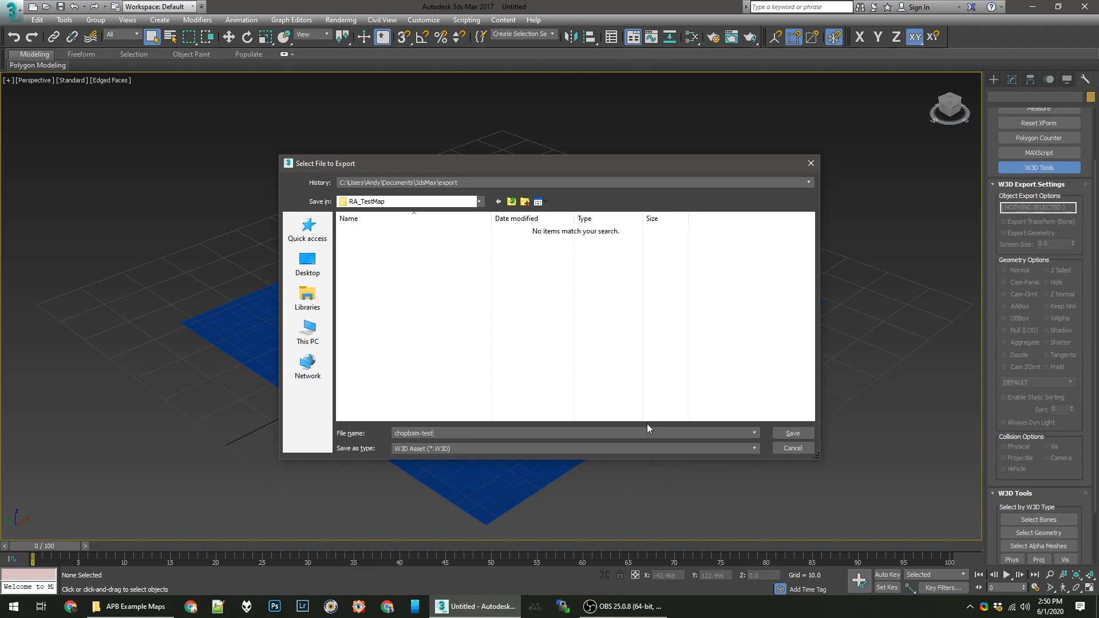
Restart the export in the RA_TestMap folder with W3D Asset as the file type
click(443, 449)
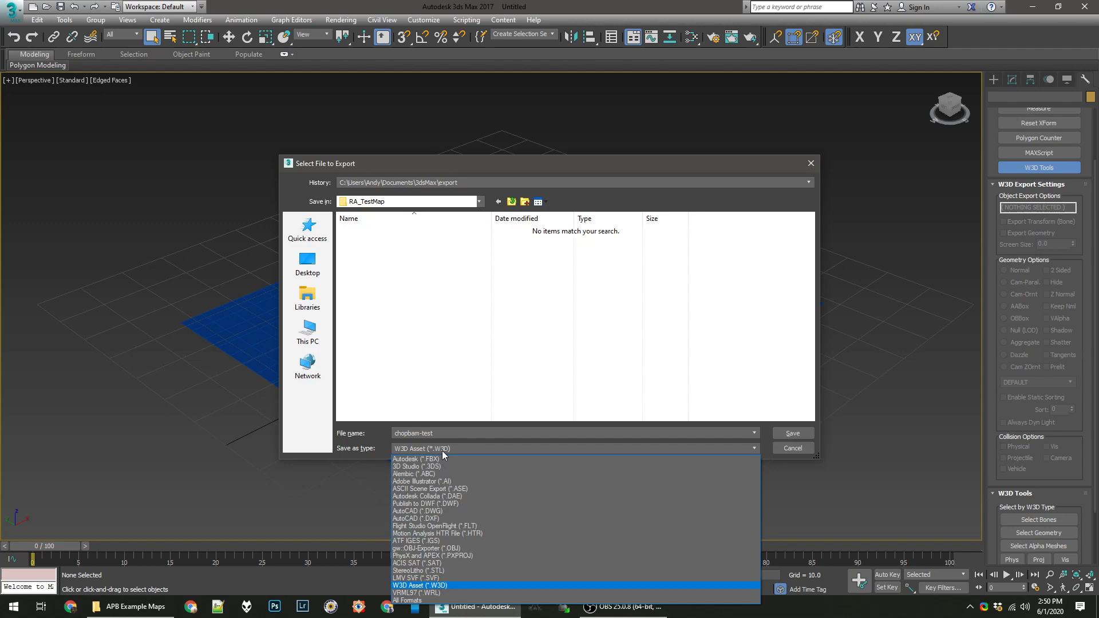
click(555, 448)
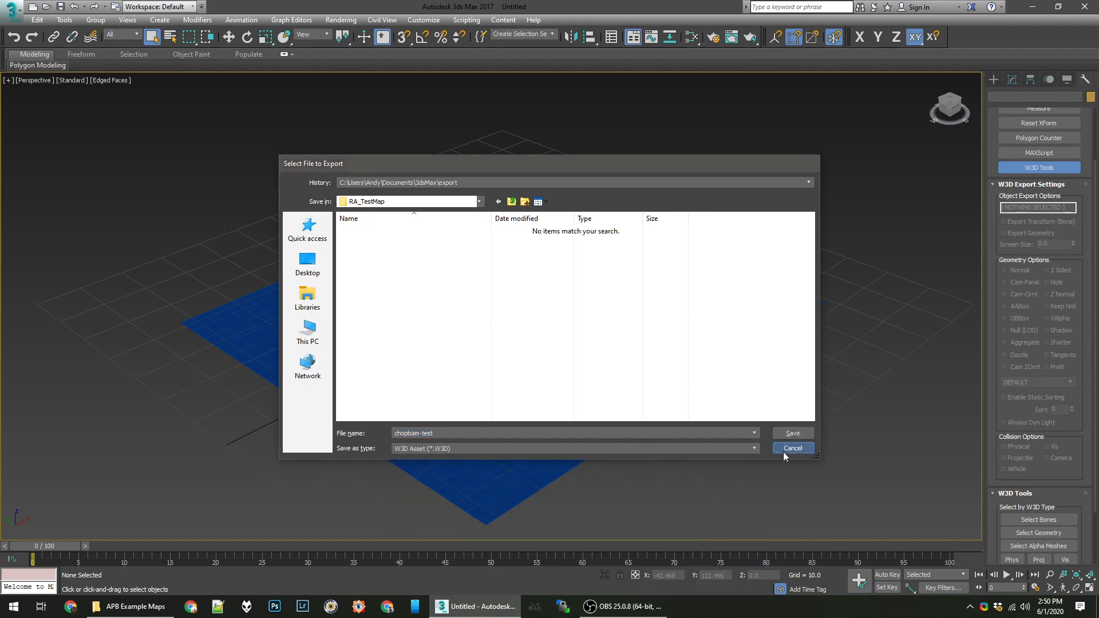
click(792, 448)
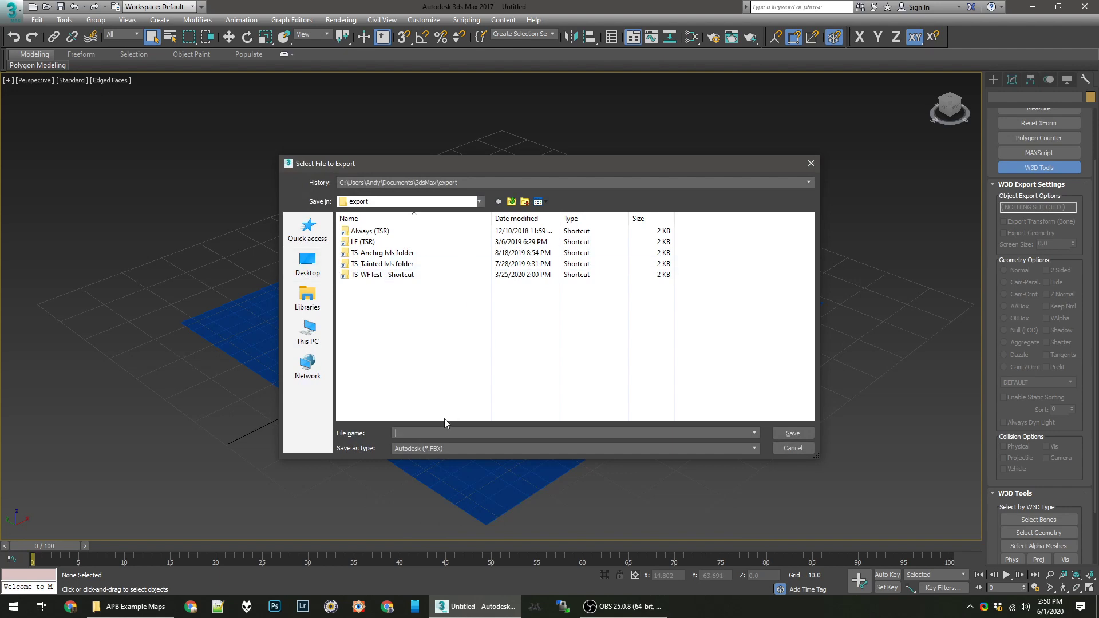
key(ctrl+v)
key(Return)
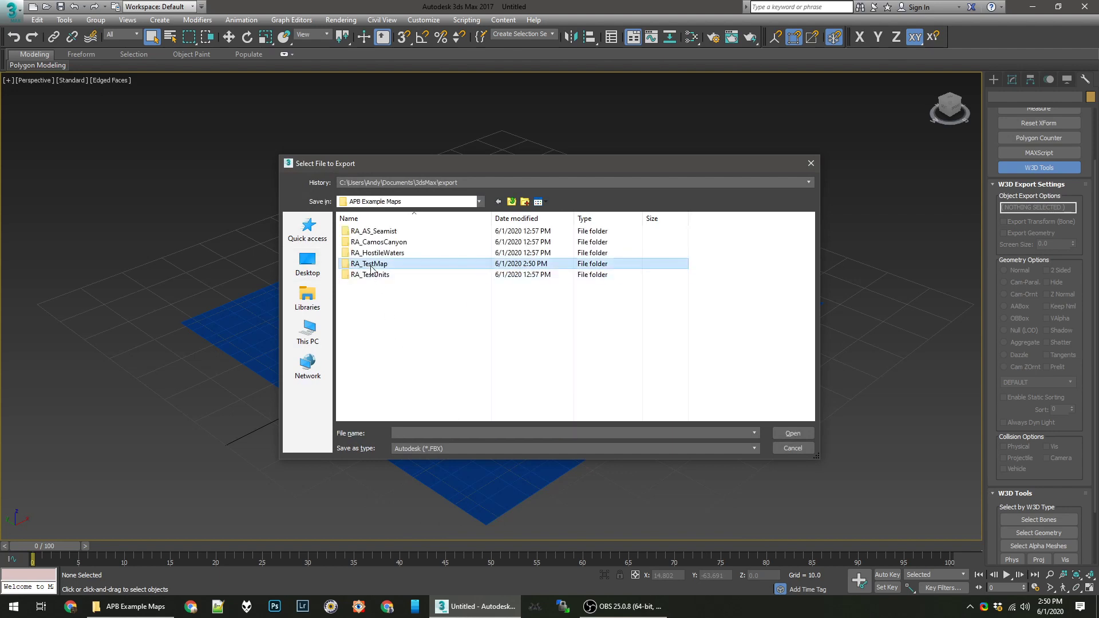
double_click(374, 264)
click(434, 448)
click(435, 470)
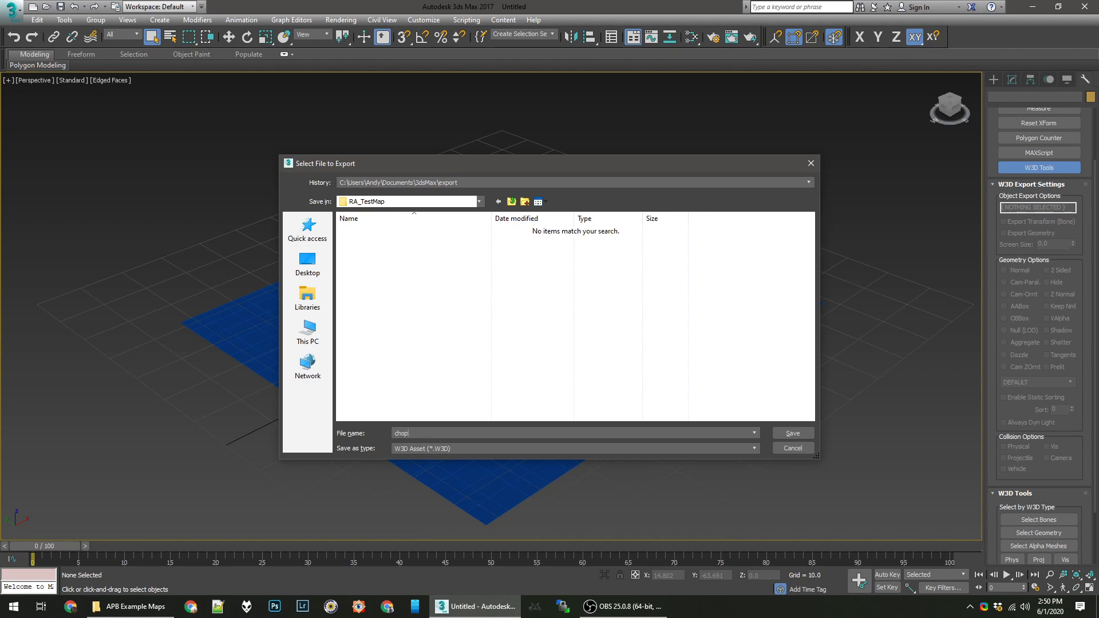
Save the chopbam-test export with the W3D export type set to Terrain
key(Return)
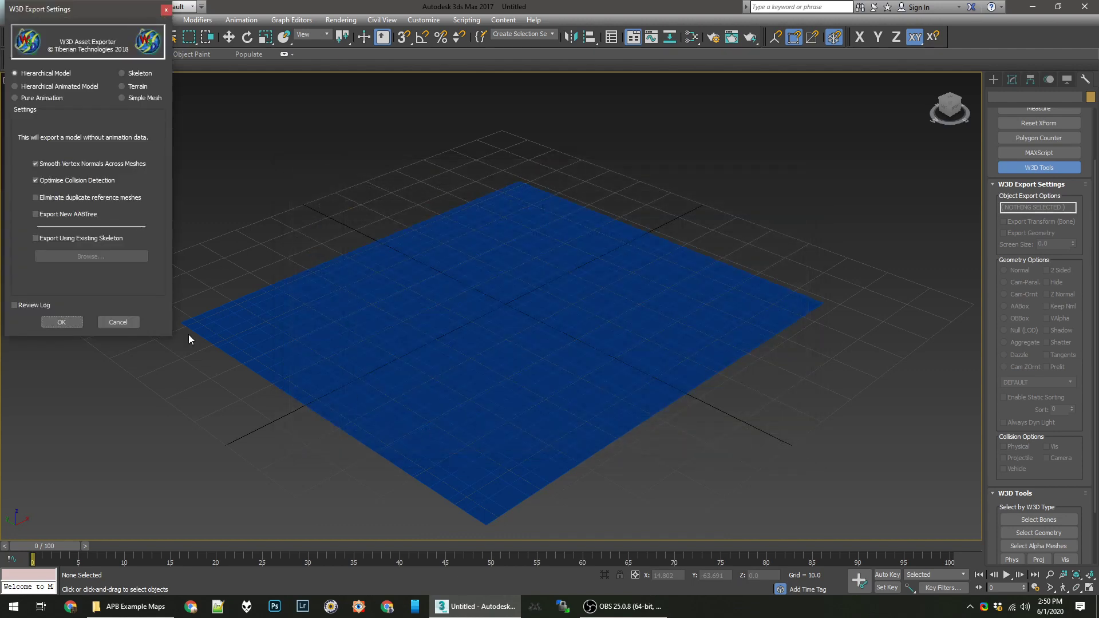
drag(57, 4, 503, 148)
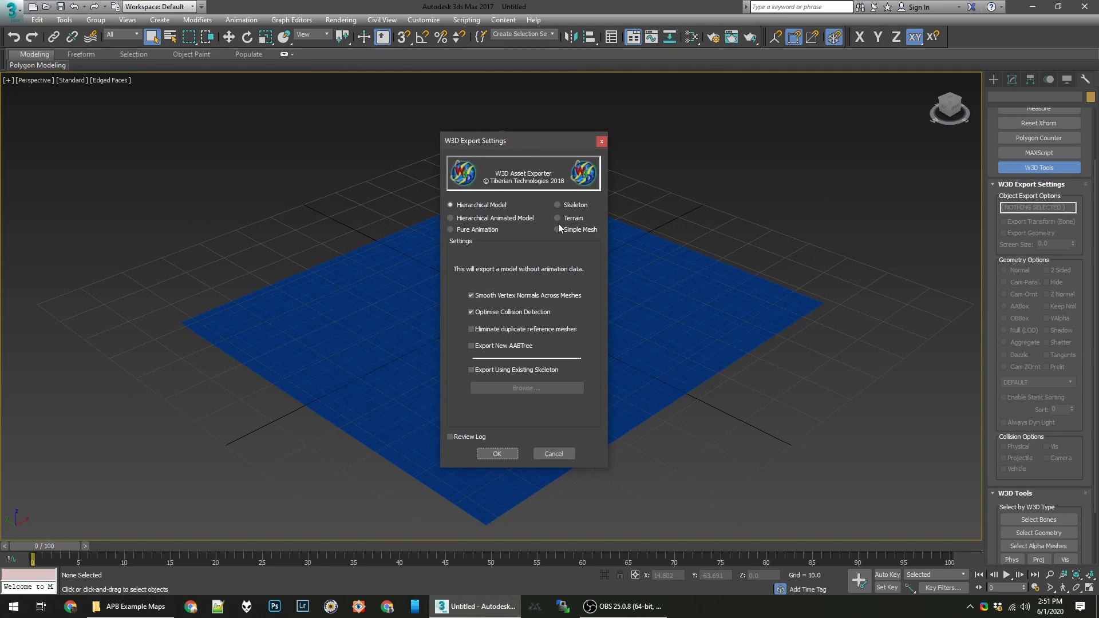
drag(539, 141, 473, 90)
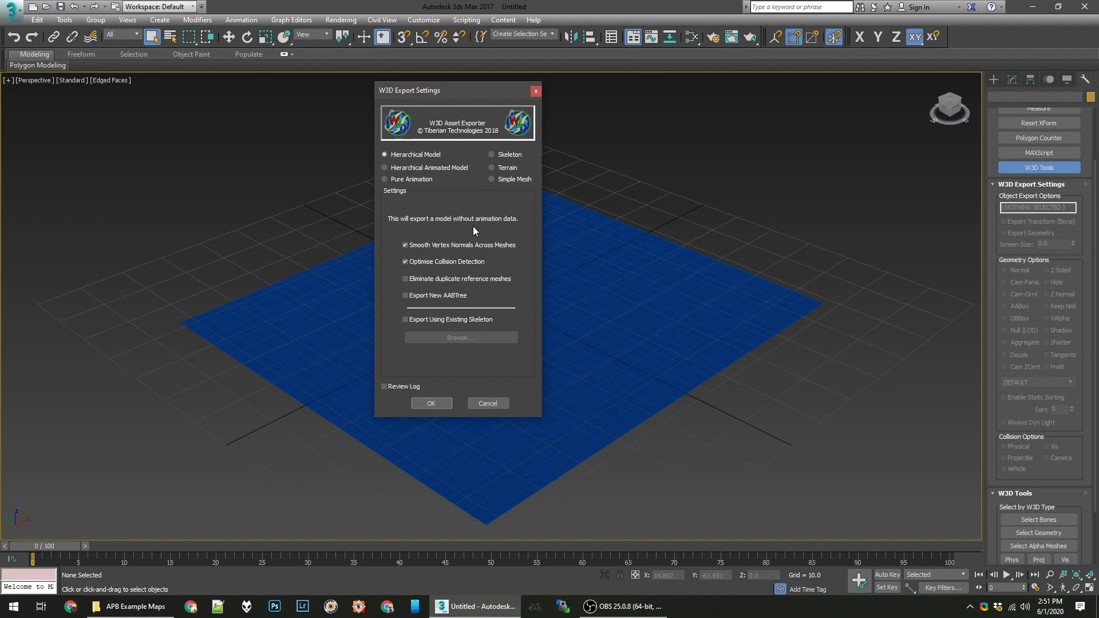
click(506, 167)
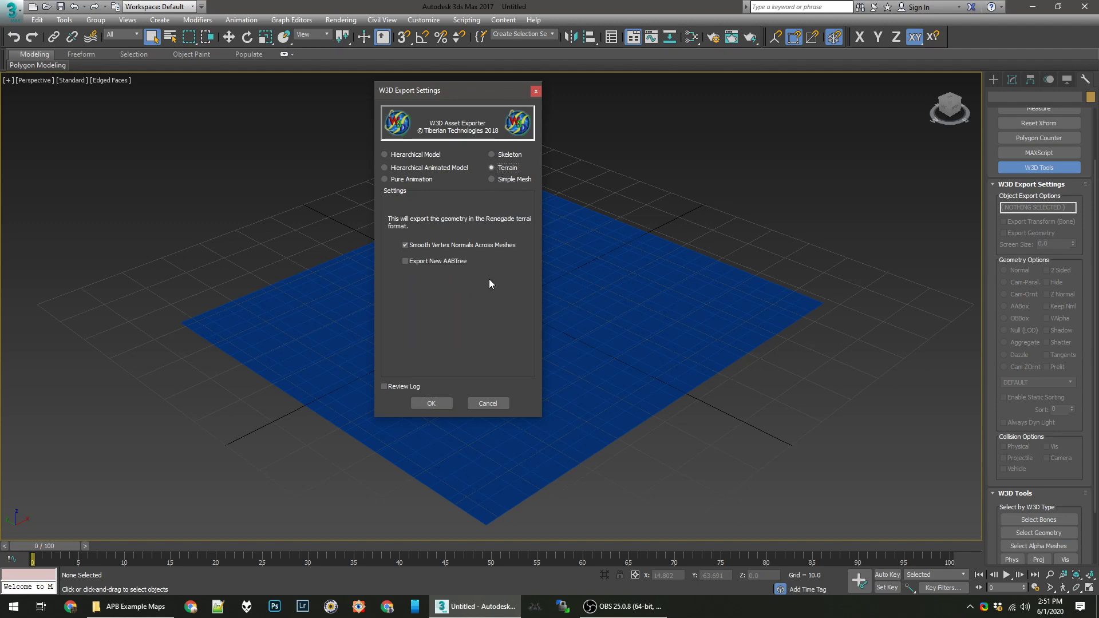
click(450, 402)
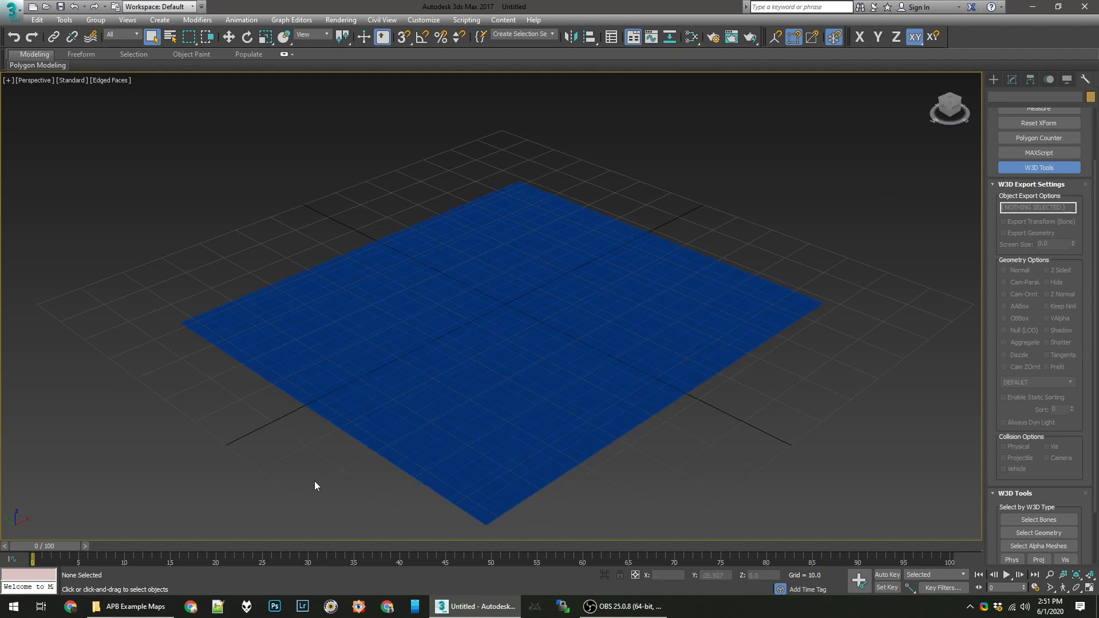
Check chopbam-test.W3D in RA_TestMap, then run mammoth.exe from the LevelEdit folder
click(145, 607)
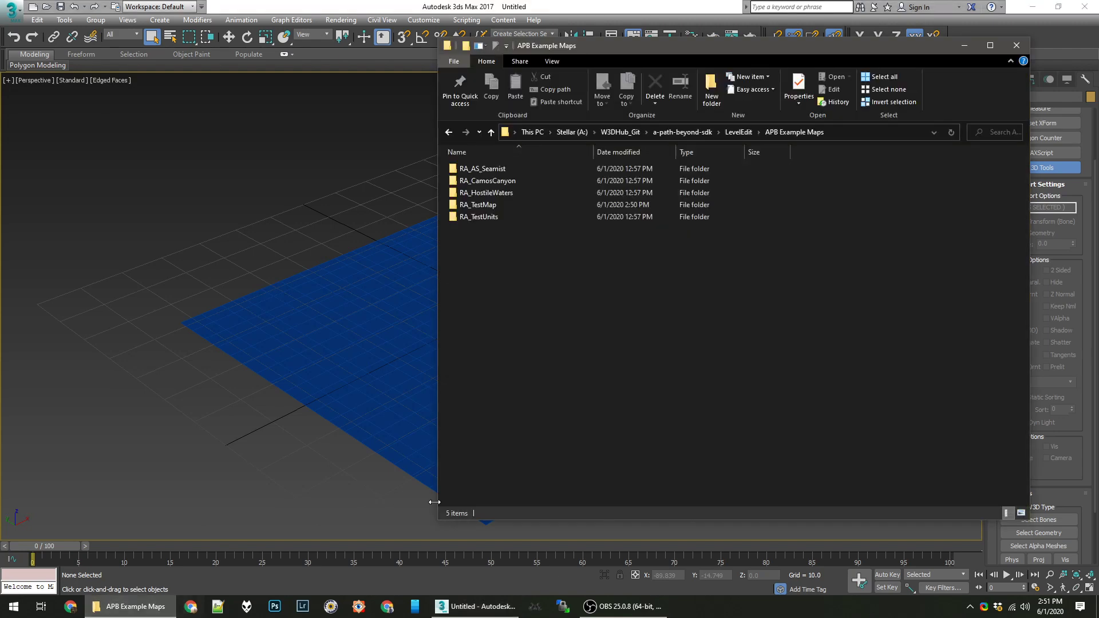
double_click(480, 205)
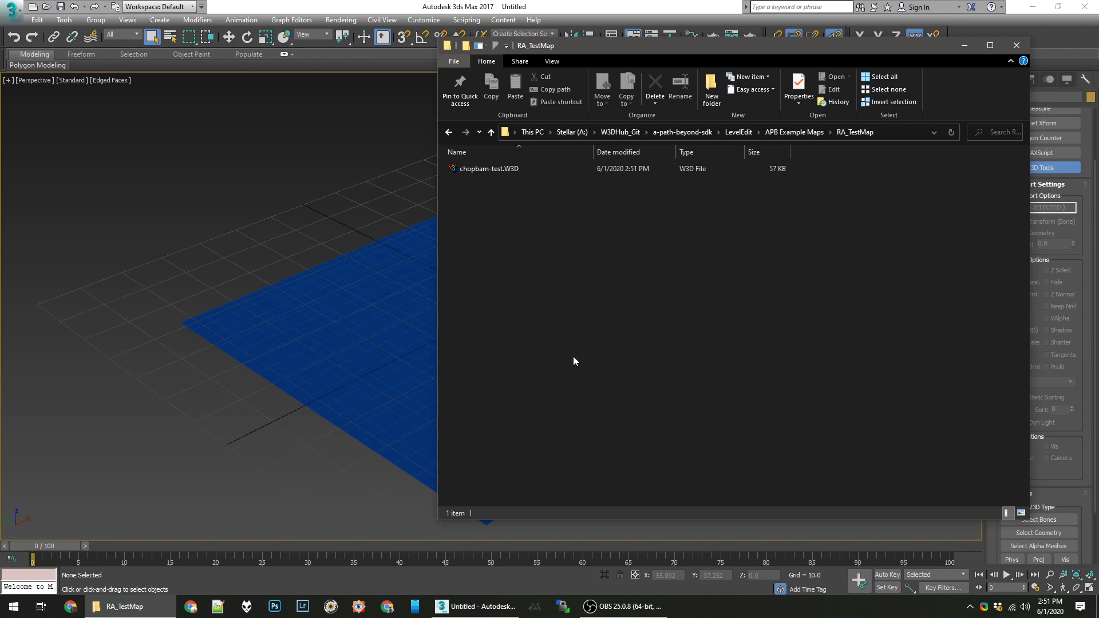
click(737, 133)
click(652, 395)
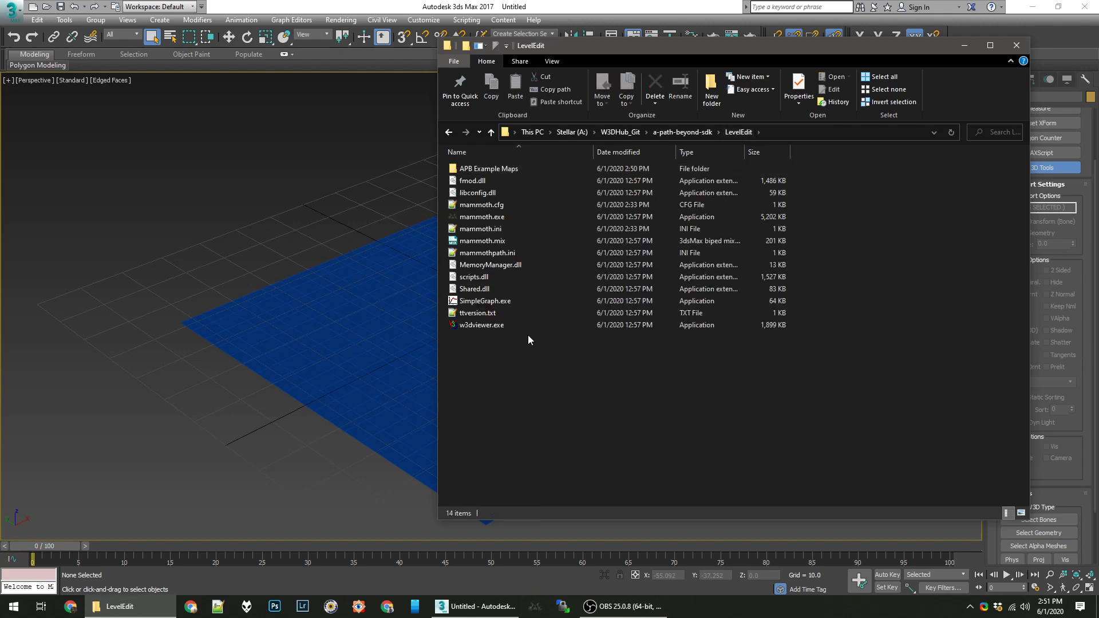
double_click(481, 217)
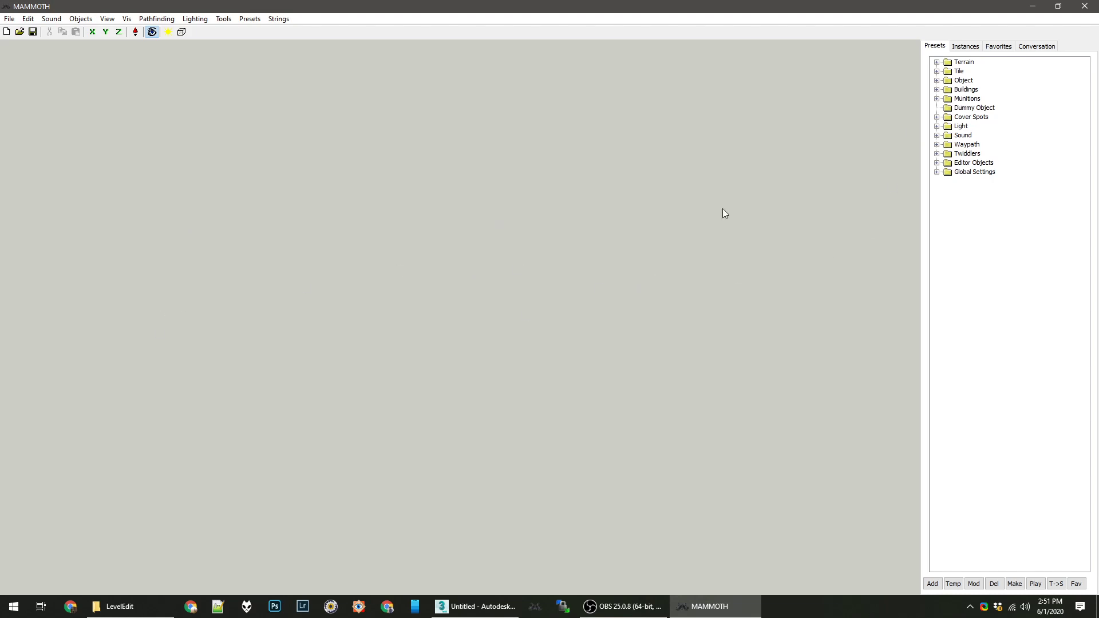
Add a new Terrain preset and begin naming it chopbam-testmap
click(937, 63)
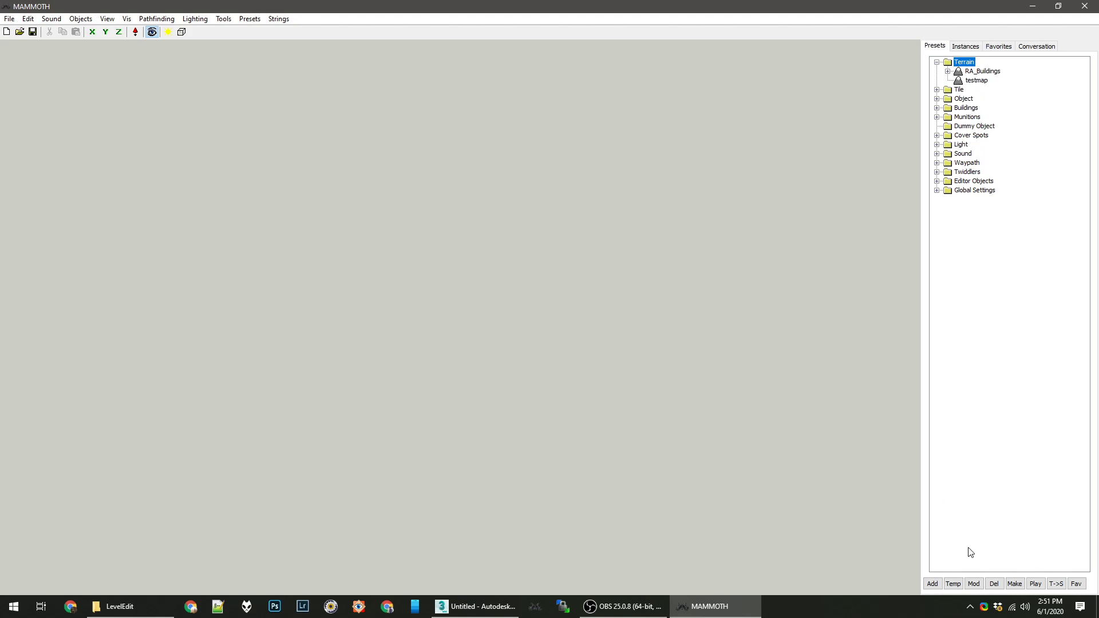
click(953, 584)
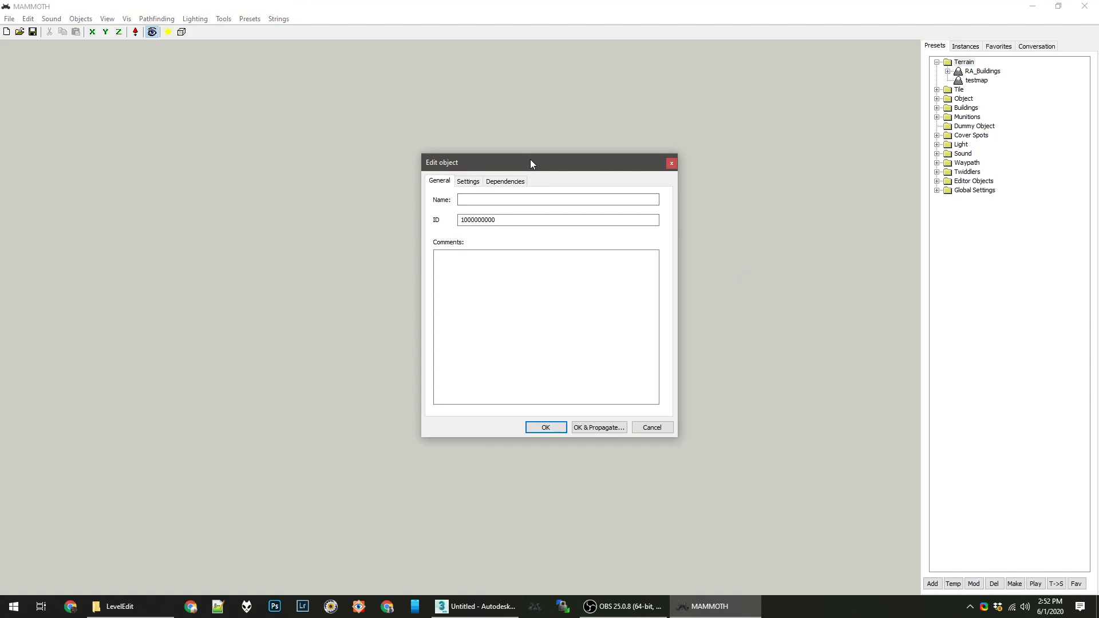
drag(530, 159, 472, 143)
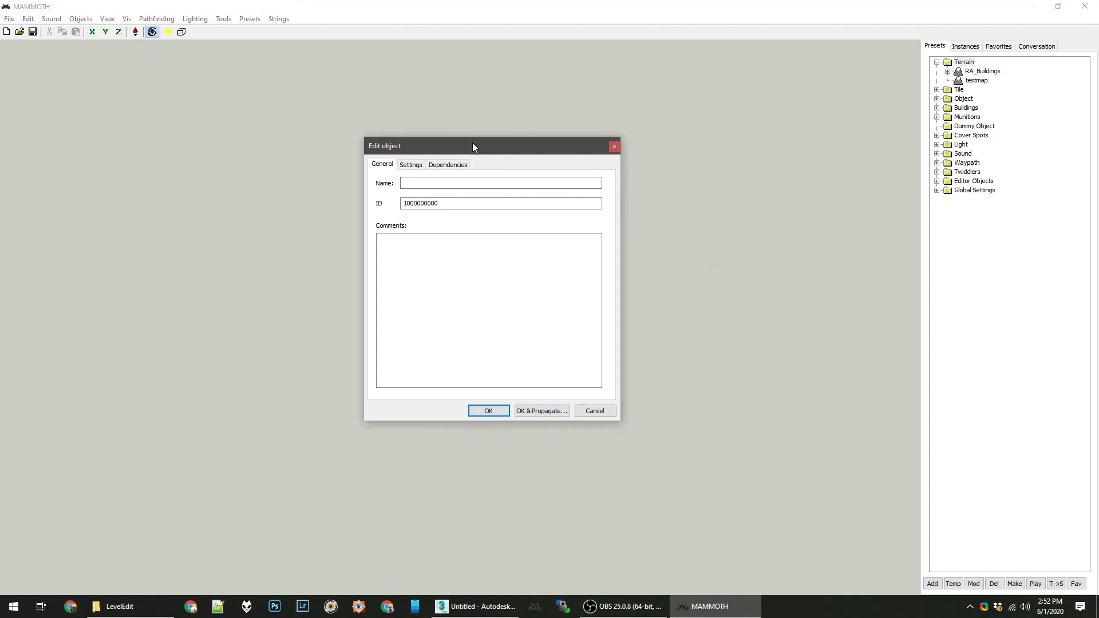
click(472, 183)
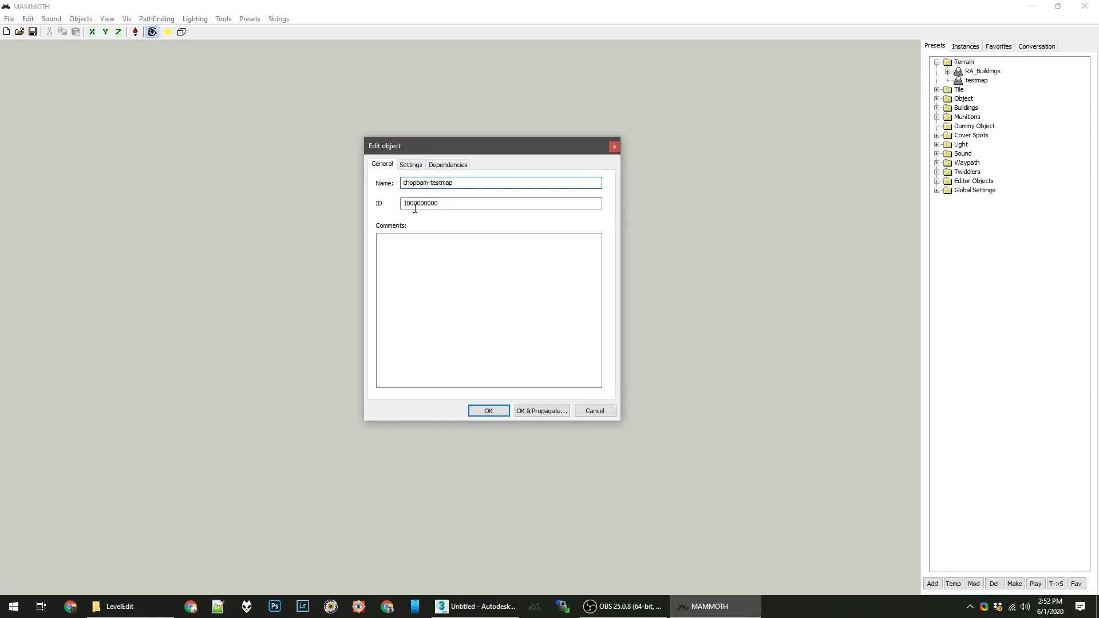
Set the preset's m_ModelName to chopbam-test.W3D from APB Example Maps > RA_TestMap
click(411, 166)
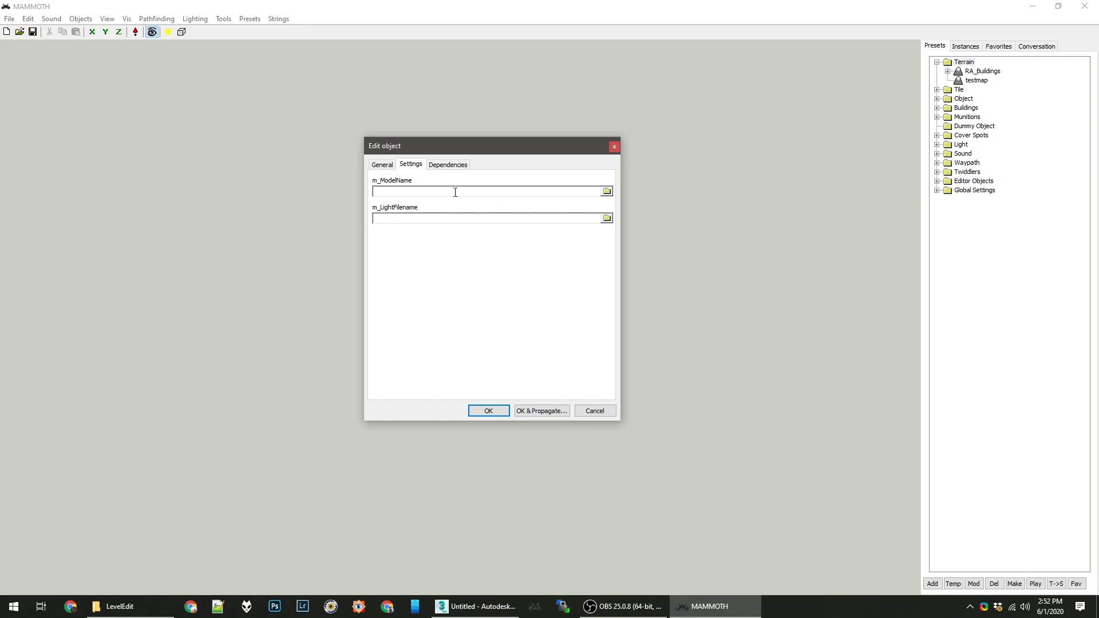
click(607, 192)
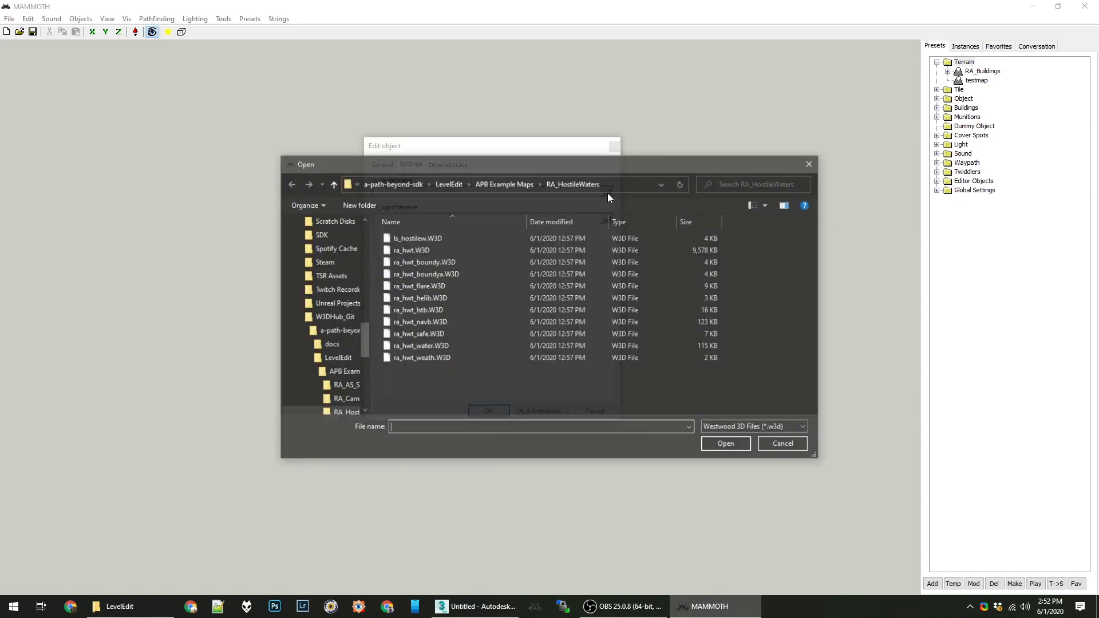
click(125, 610)
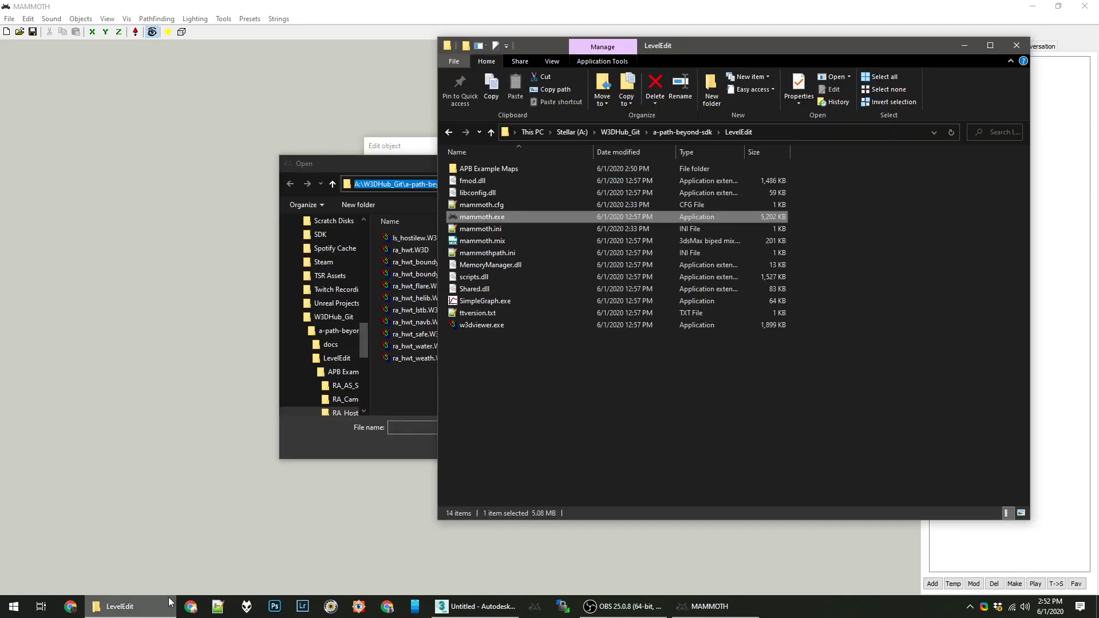
click(428, 270)
double_click(423, 238)
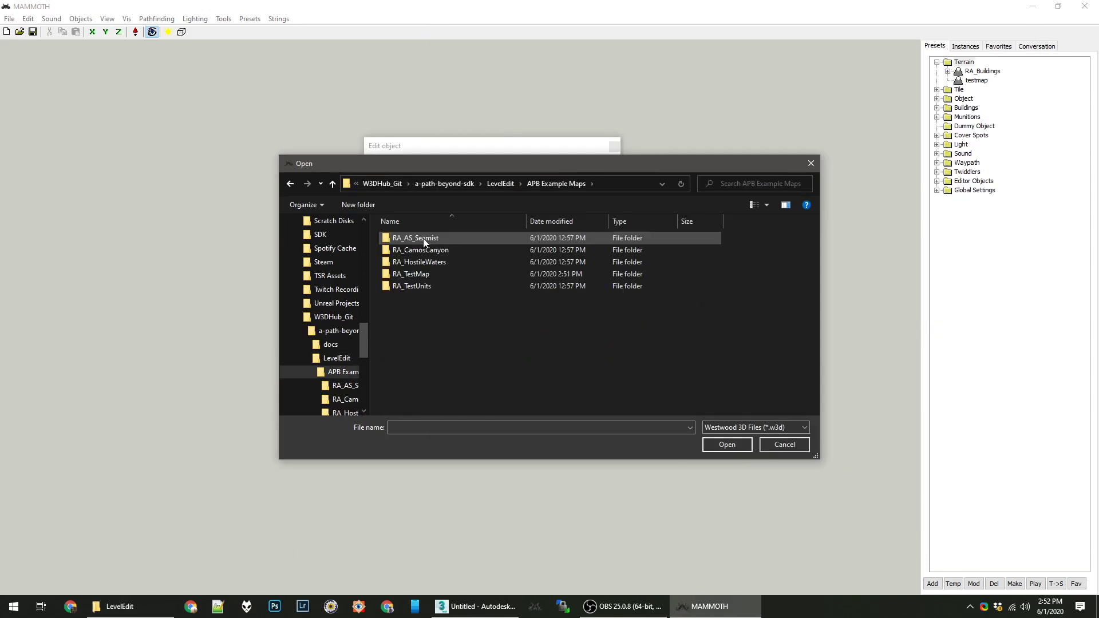
double_click(418, 274)
double_click(414, 238)
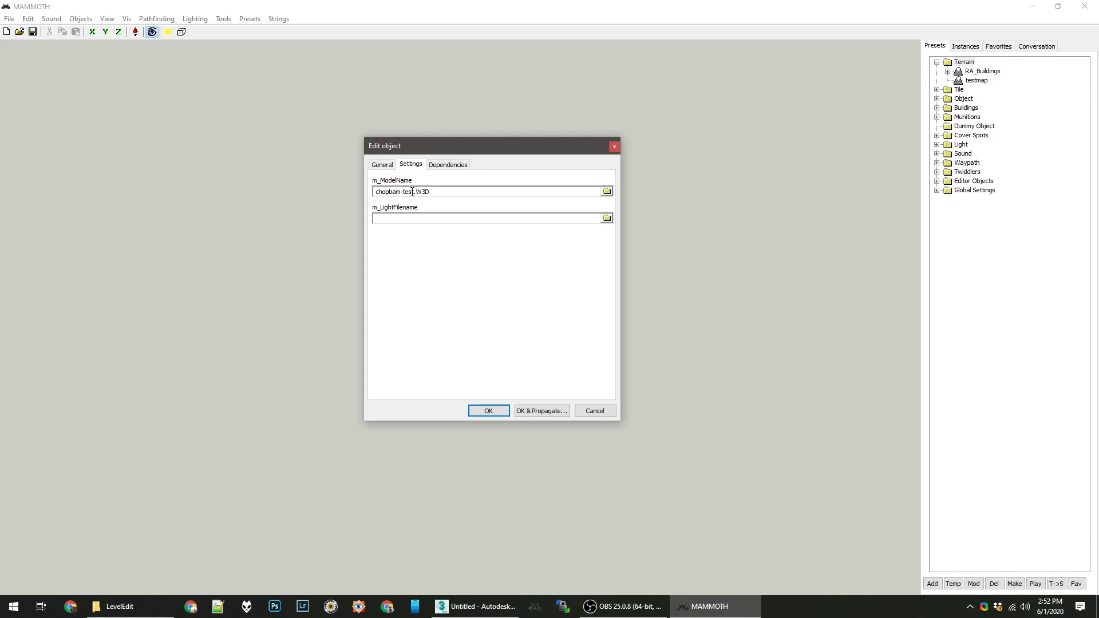
Save the chopbam-testmap preset and select it under Terrain to place it
click(490, 411)
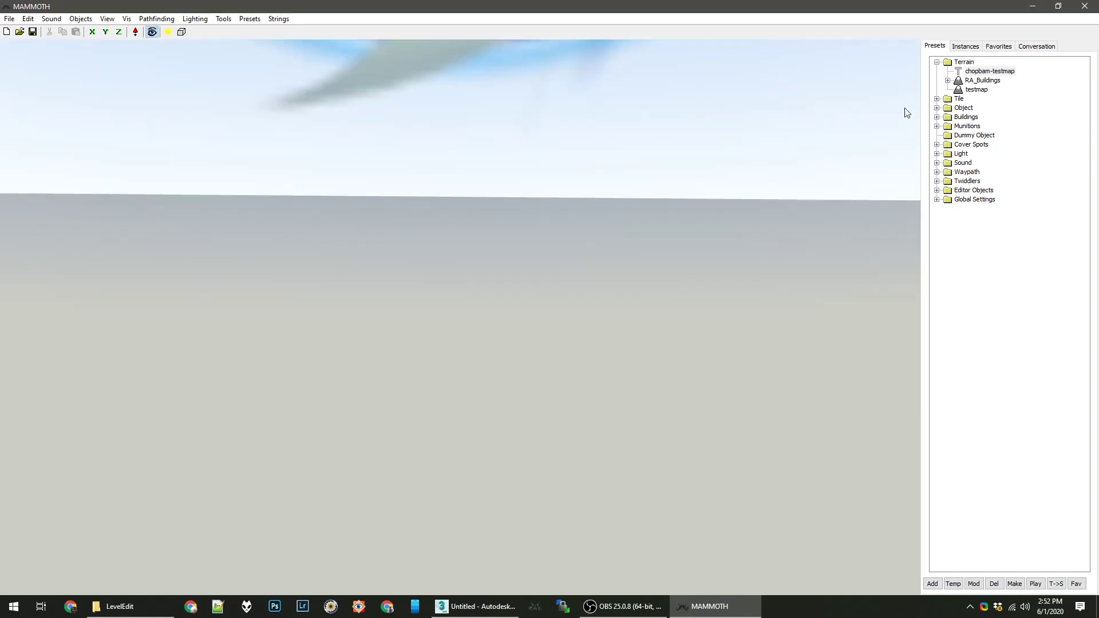
drag(905, 109, 861, 40)
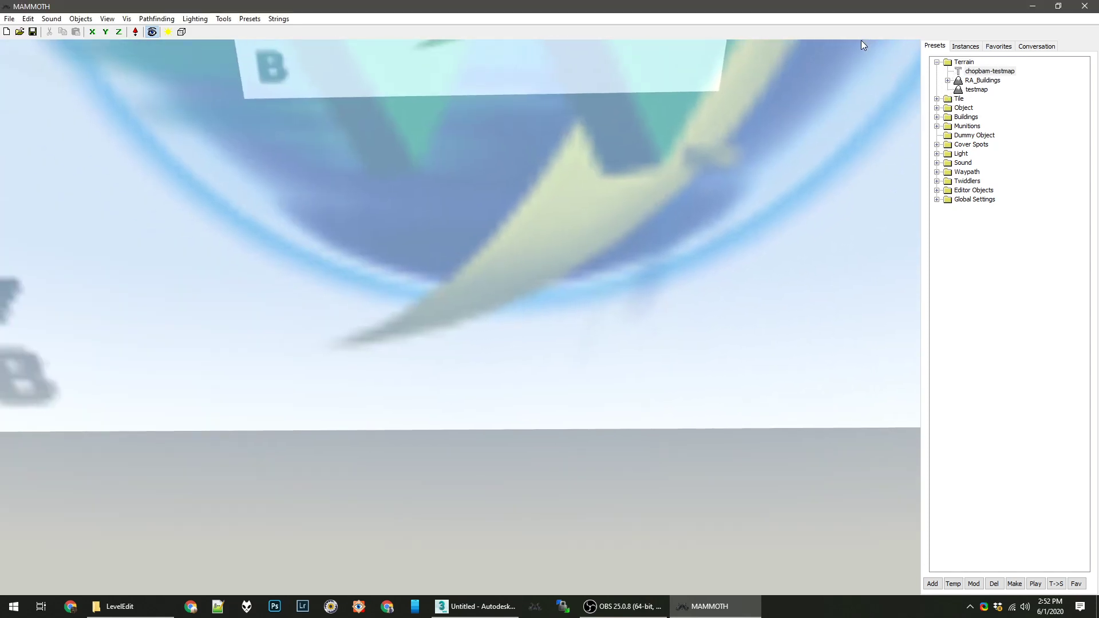
right_drag(861, 40, 816, 221)
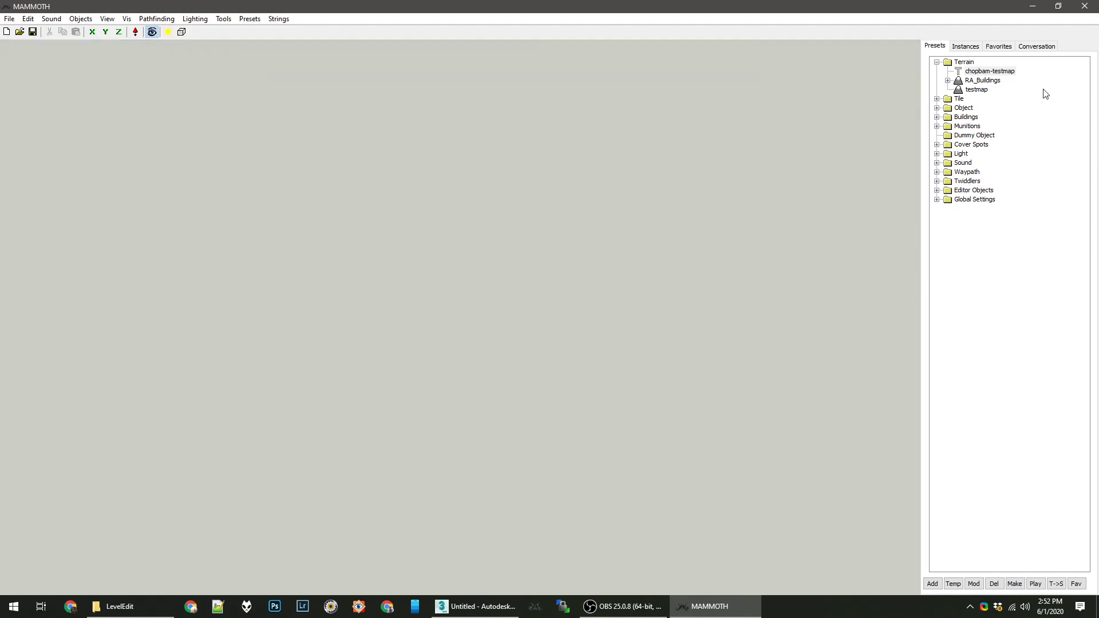
click(1000, 71)
Place the chopbam-testmap terrain, orbit around the blue plane, and show the Instances list
click(1009, 583)
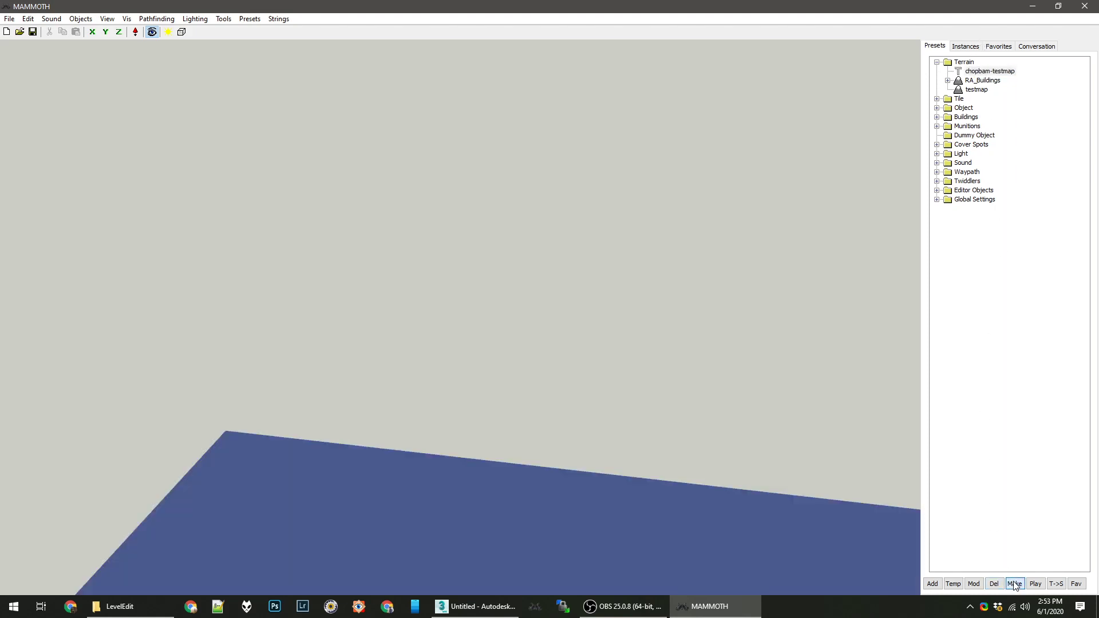
drag(665, 374, 670, 484)
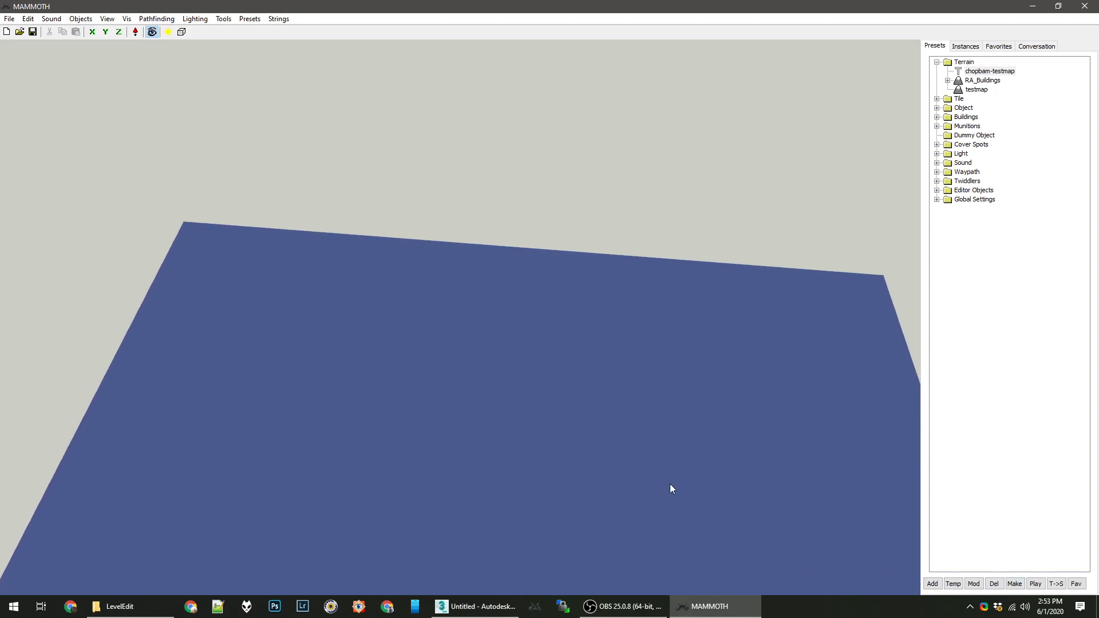
right_drag(662, 405, 658, 424)
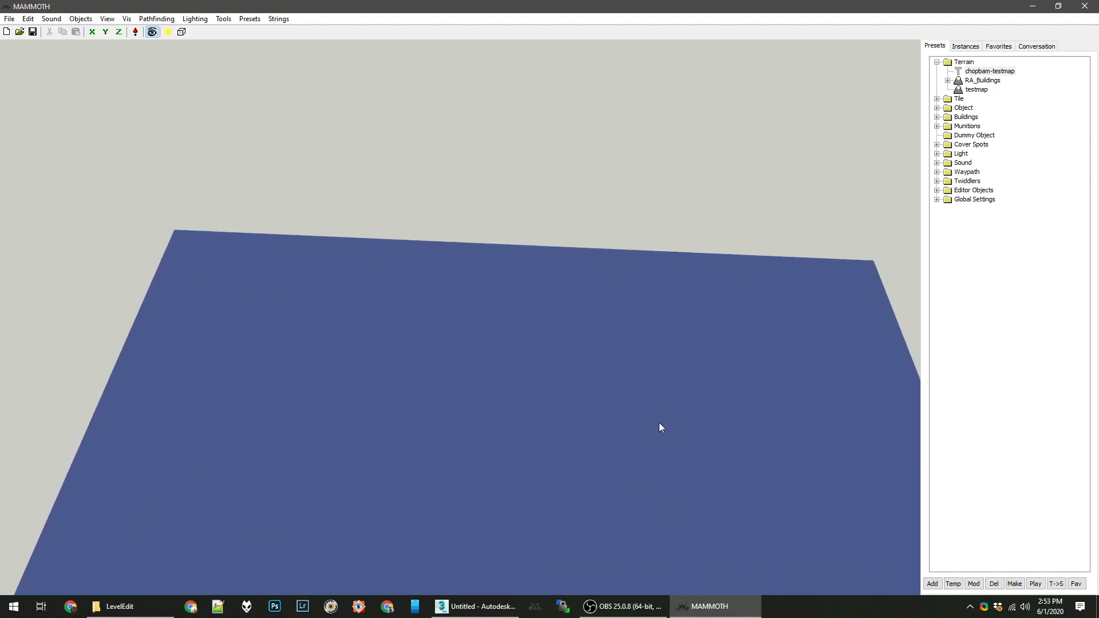
right_drag(604, 395, 473, 343)
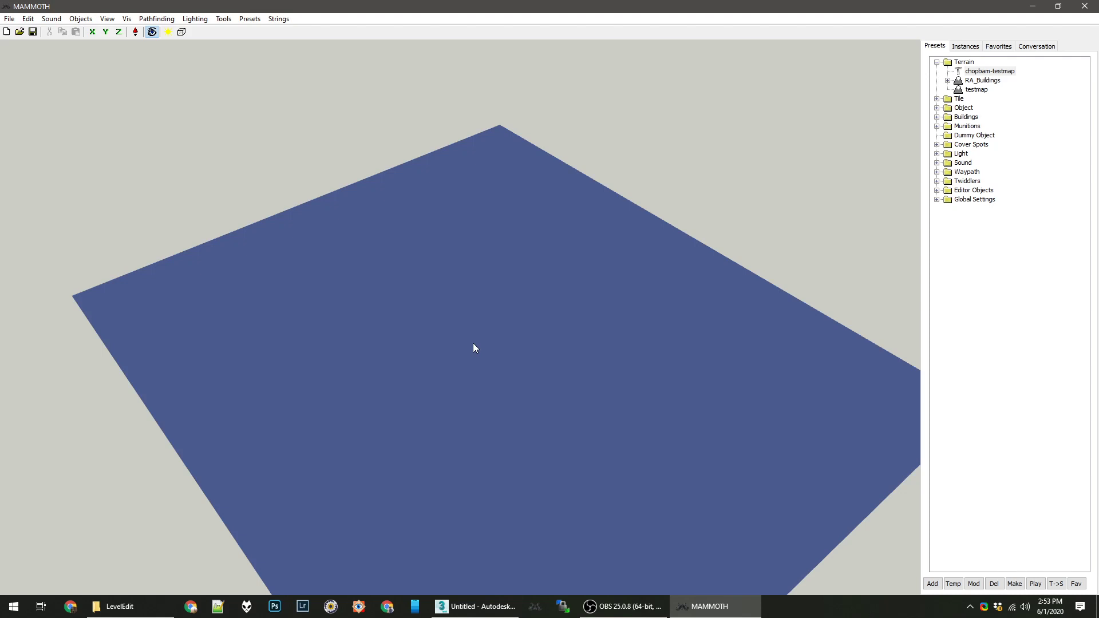
right_drag(473, 342, 923, 313)
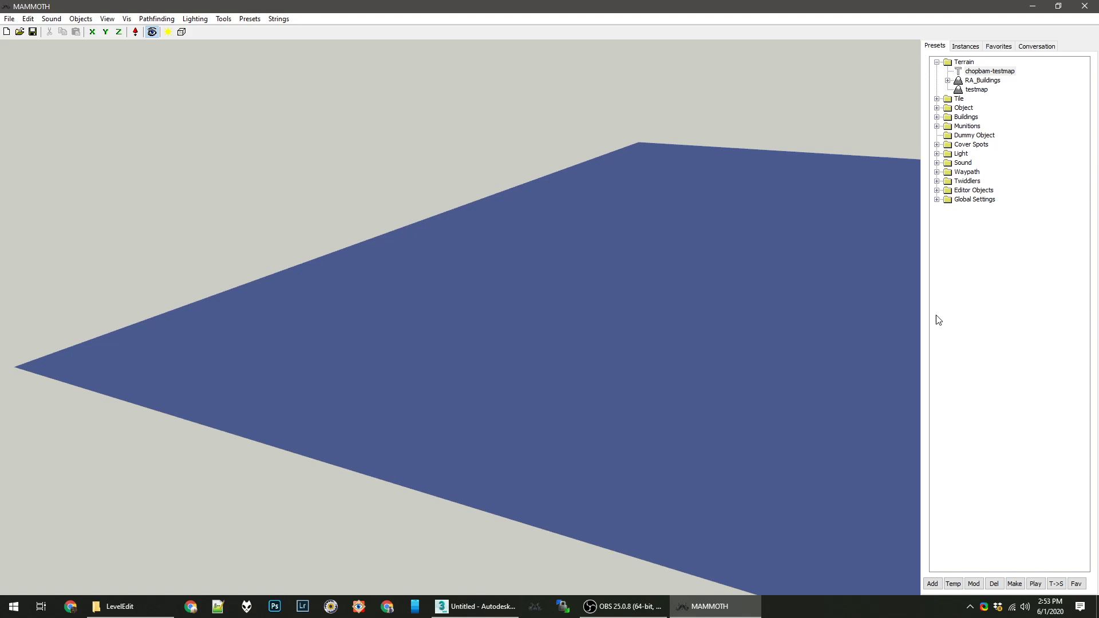
click(960, 49)
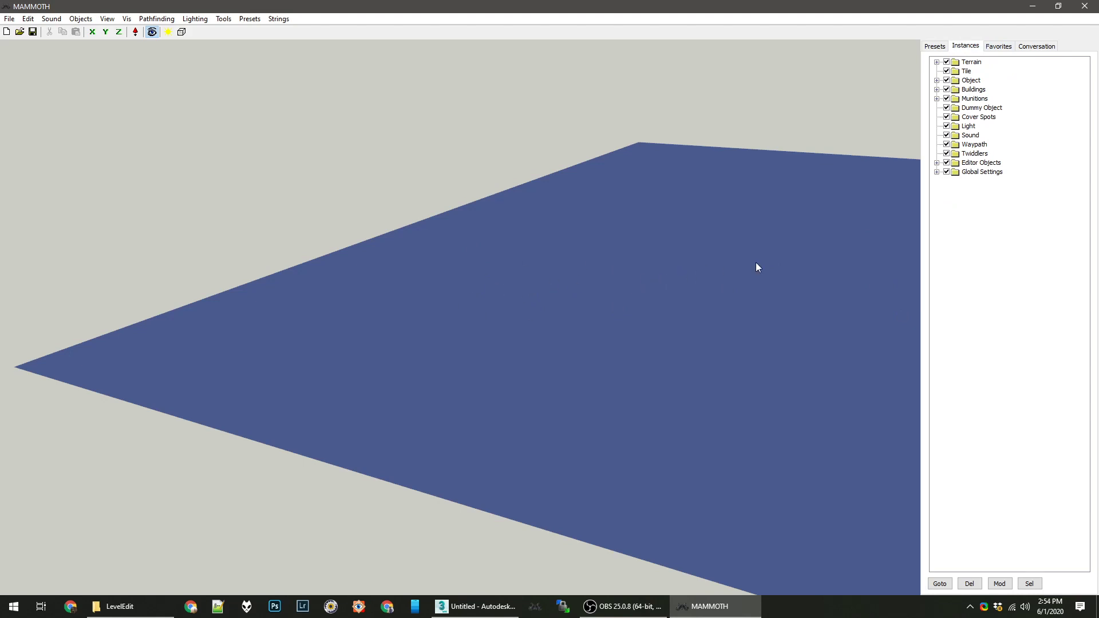
In Presets, expand Object > Spawner > Startup Spawners
drag(756, 263, 283, 263)
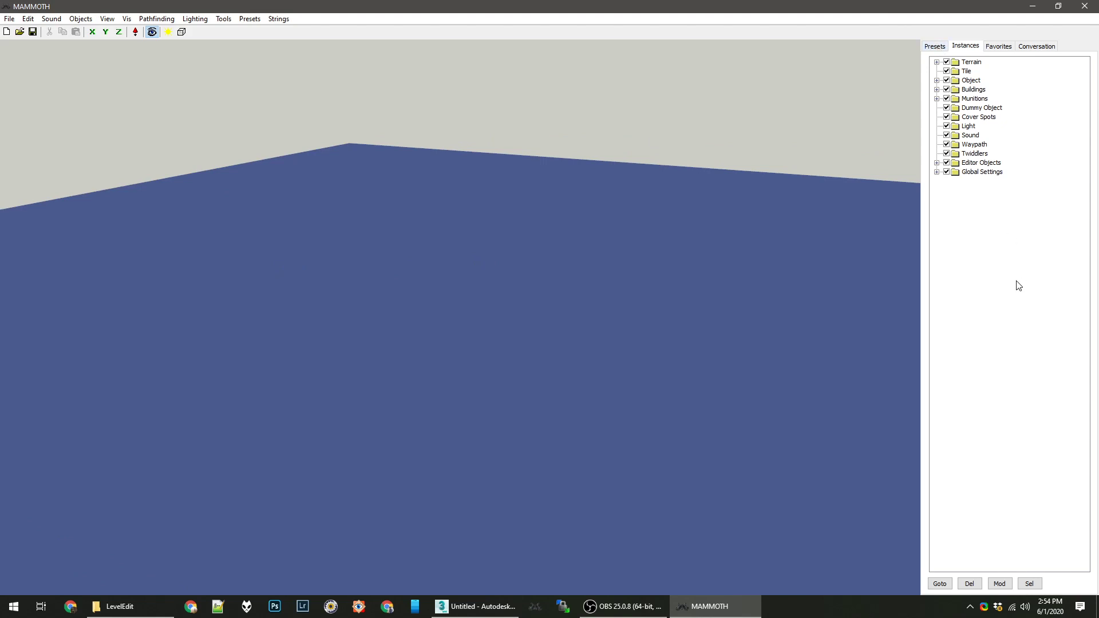
click(935, 46)
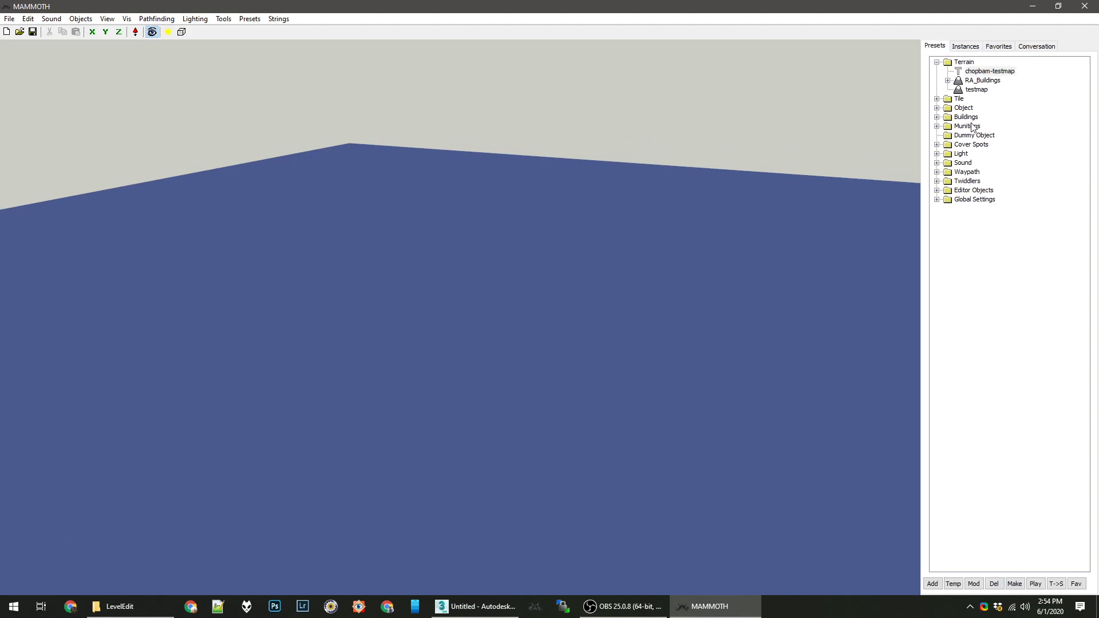
click(937, 108)
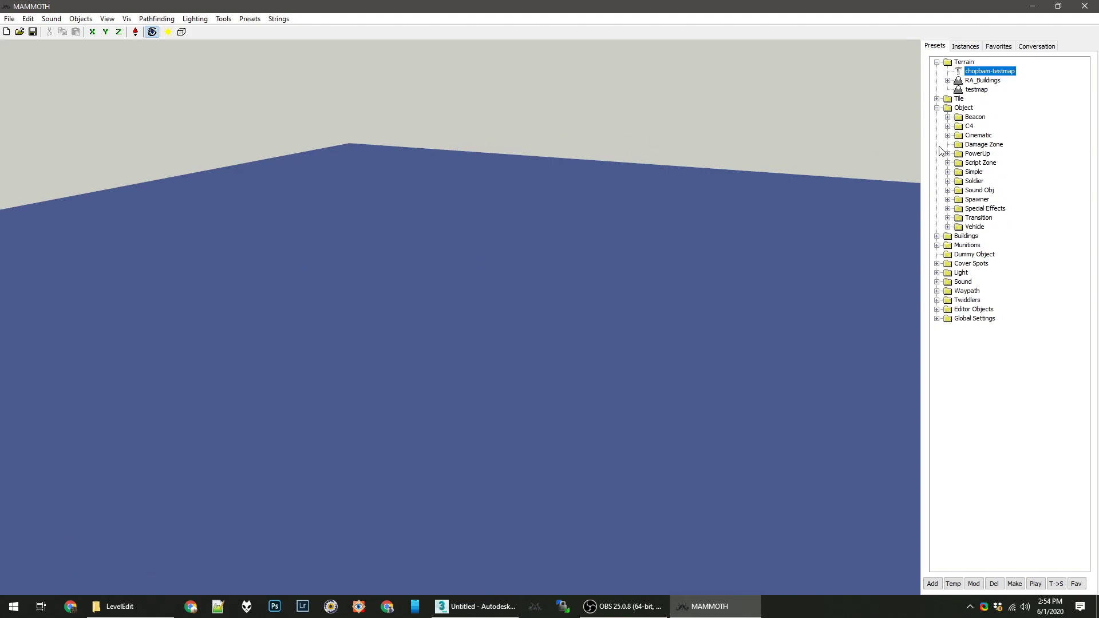
click(948, 200)
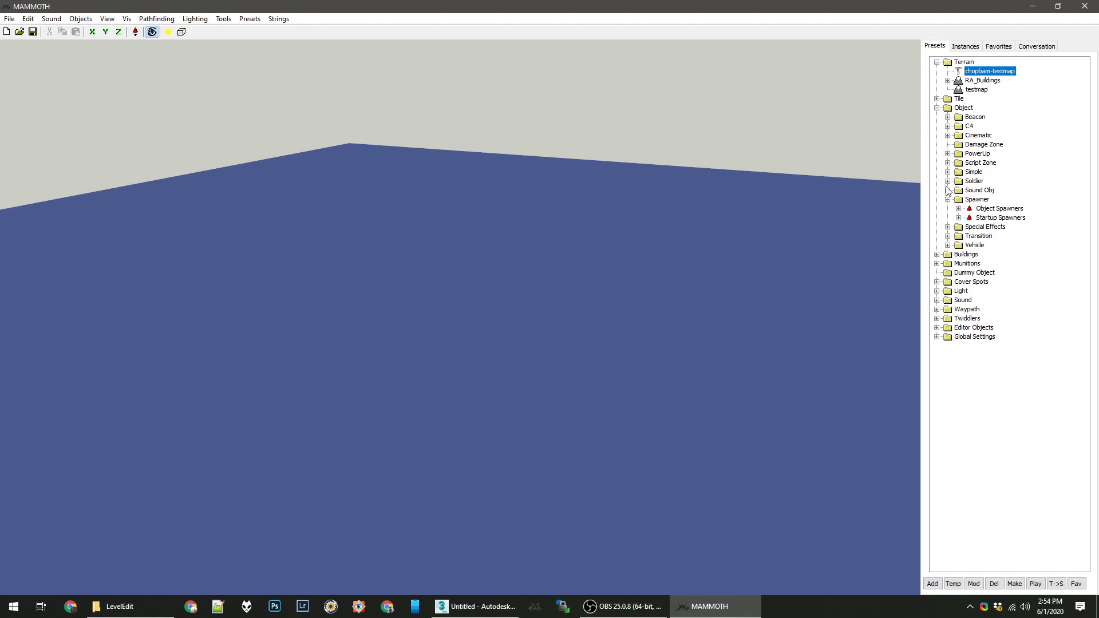
click(958, 218)
Select the GDI Spawner preset and orbit the view over the ground
click(1002, 236)
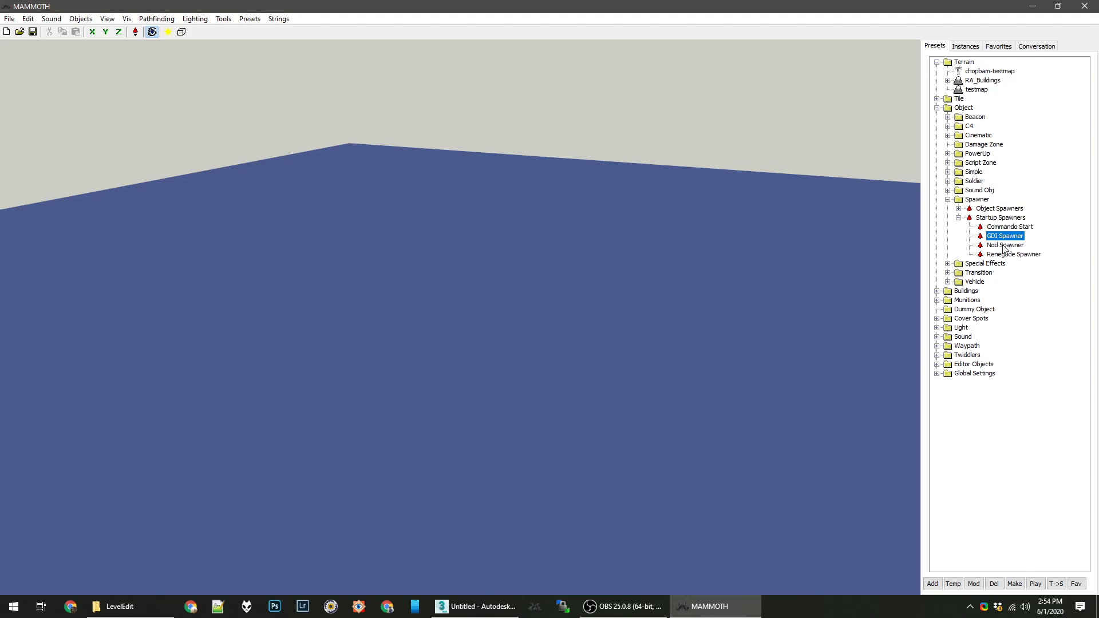
click(1003, 246)
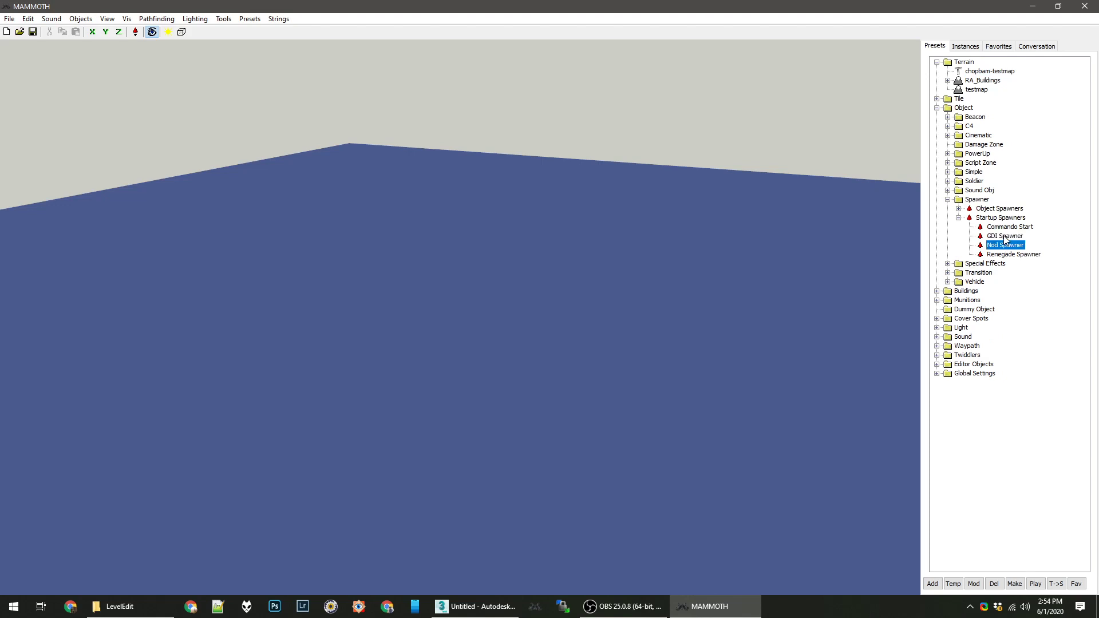
click(1004, 237)
drag(749, 240, 709, 163)
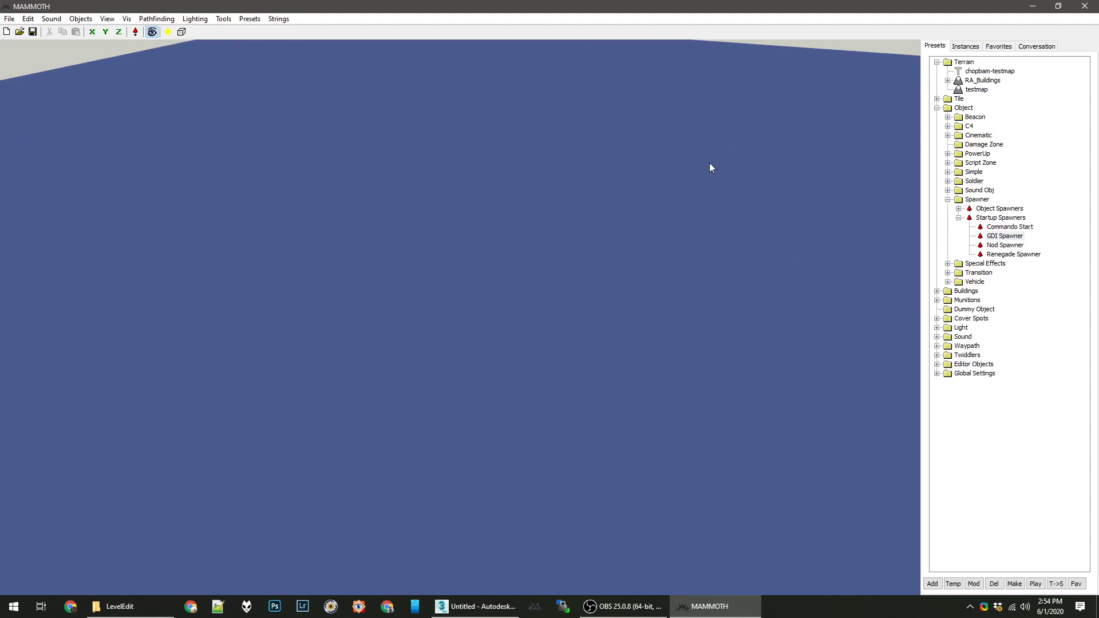
right_drag(710, 163, 513, 271)
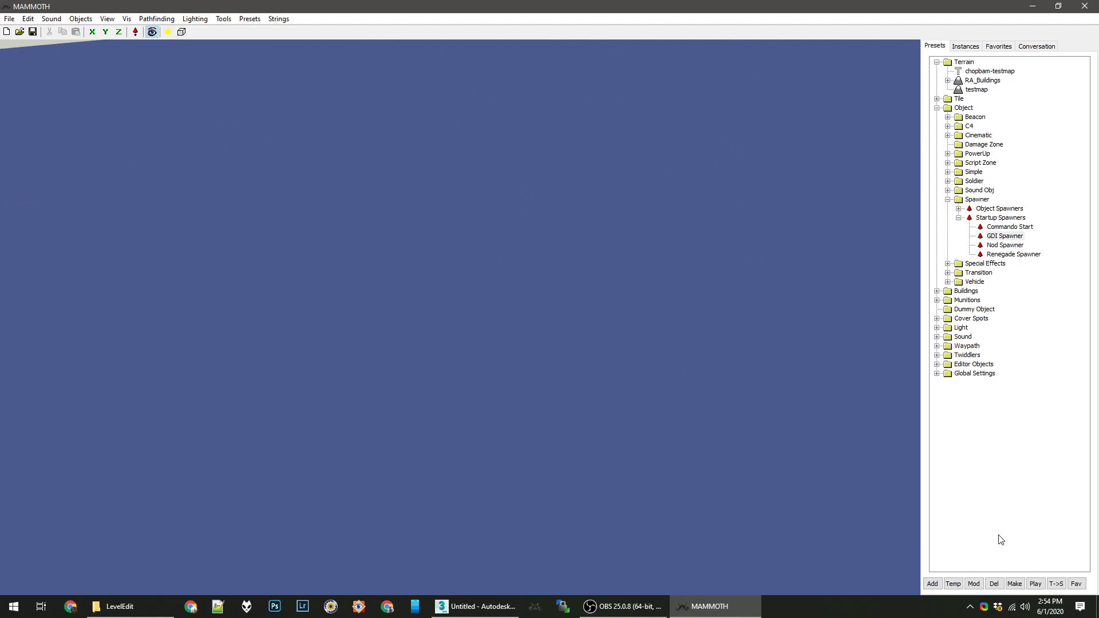
Place a GDI Spawner soldier on the blue ground plane
click(1006, 236)
click(1015, 584)
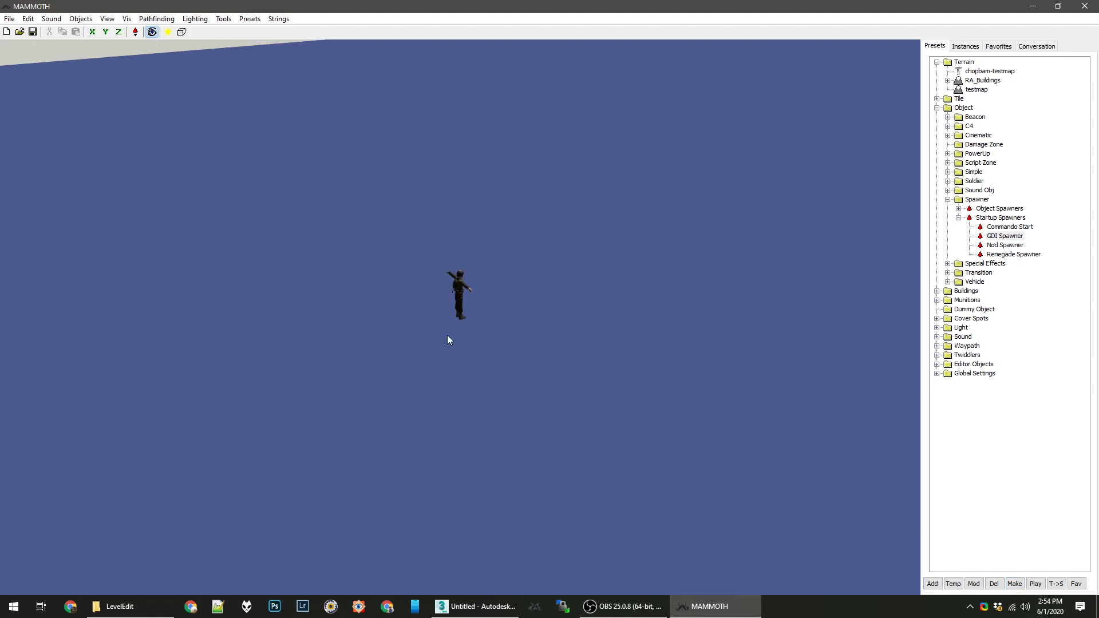
right_drag(447, 335, 659, 269)
Place a Nod Spawner soldier and orbit the view to check both soldiers
click(1005, 246)
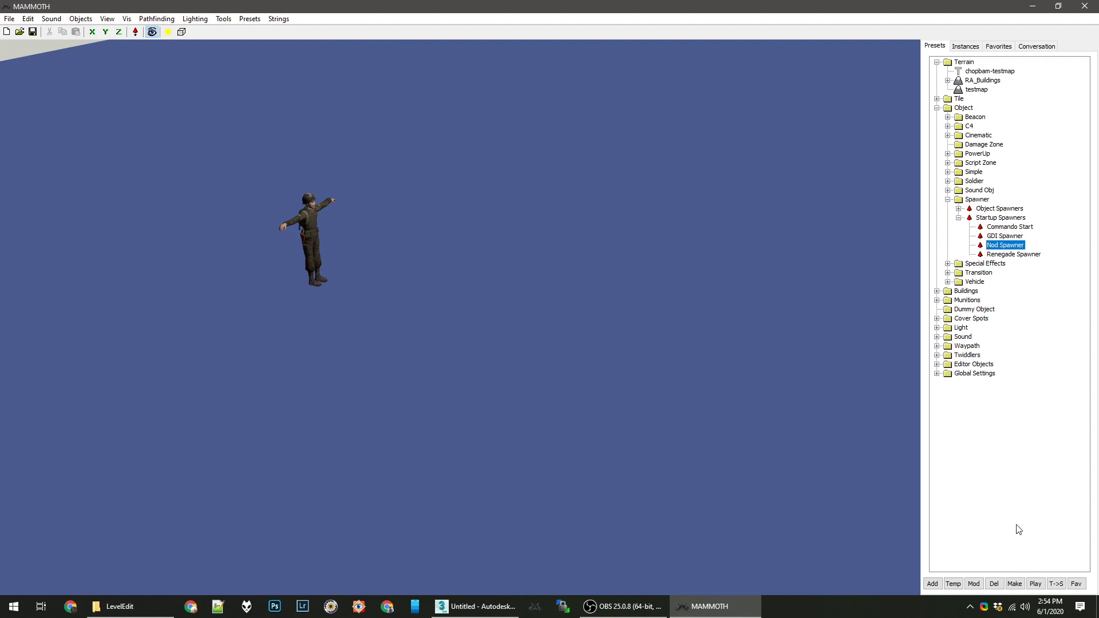
click(1015, 584)
right_drag(700, 452, 228, 280)
right_drag(352, 314, 445, 308)
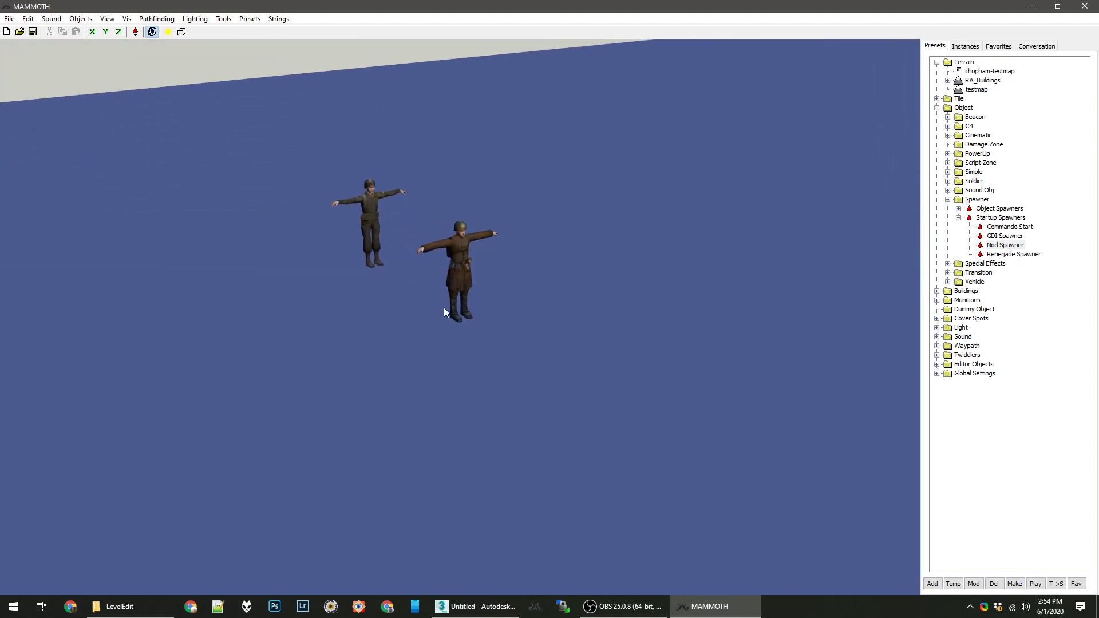
right_drag(340, 177, 352, 181)
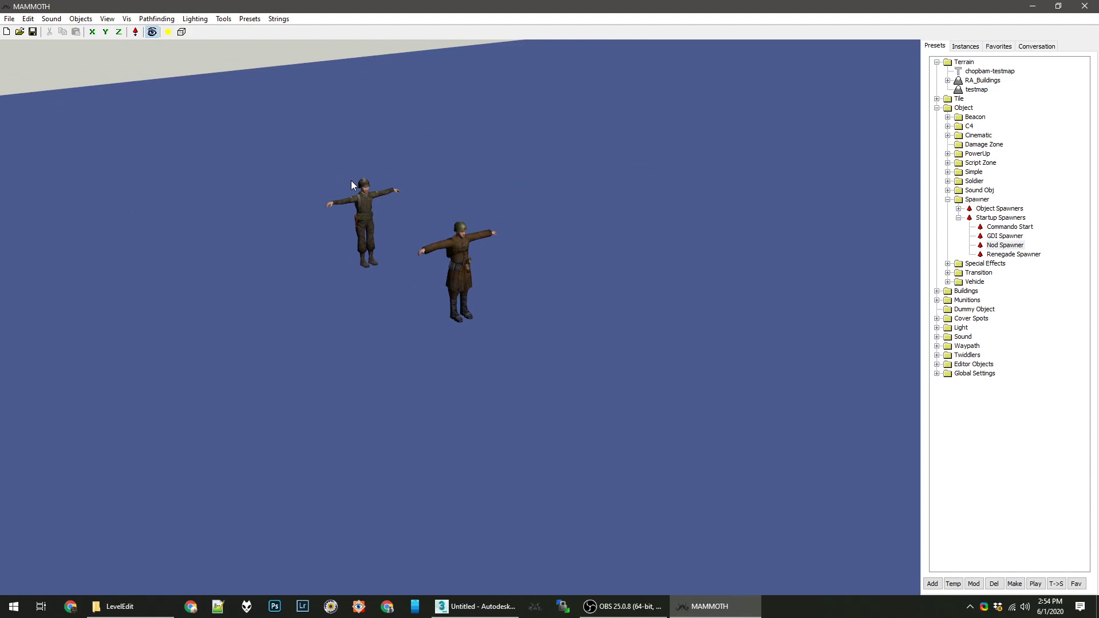
click(9, 19)
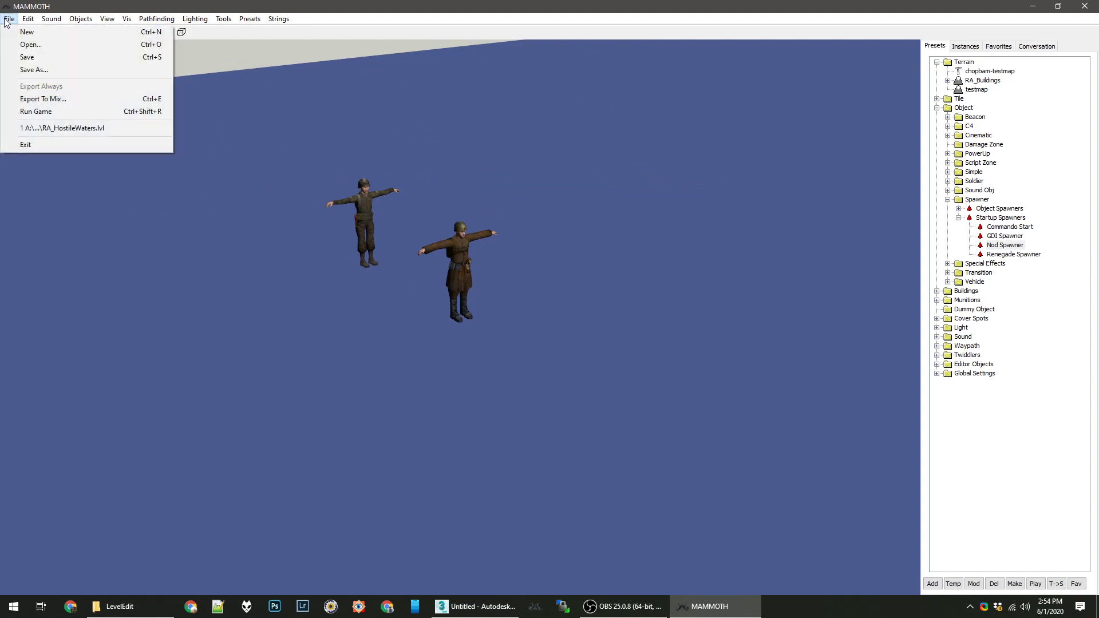
Try running the game from the File menu to test the level
click(27, 113)
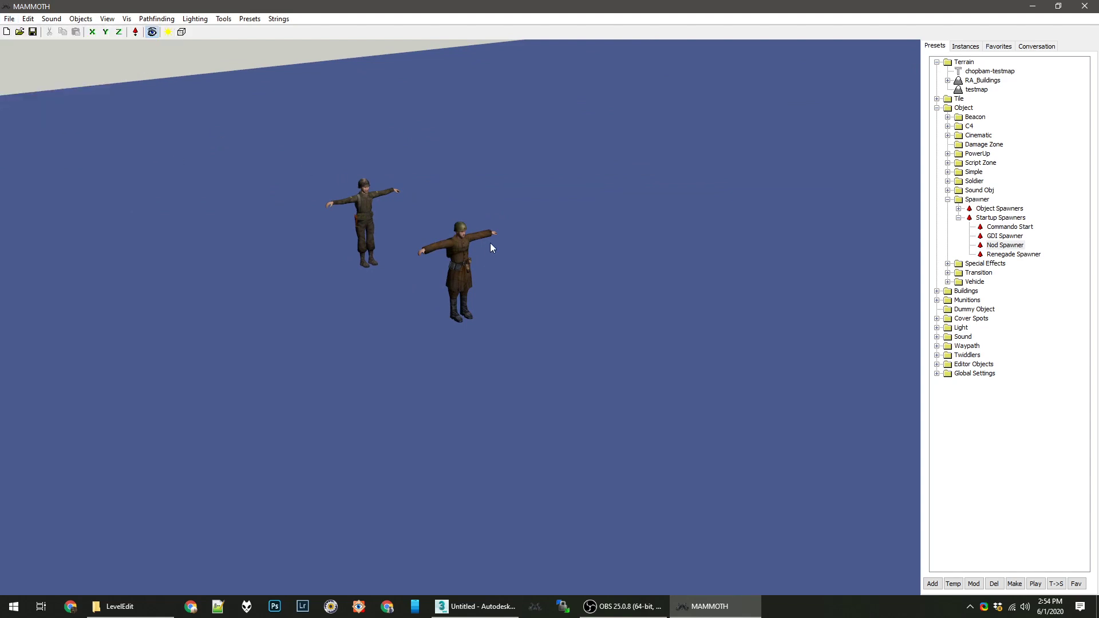
right_drag(491, 245, 565, 265)
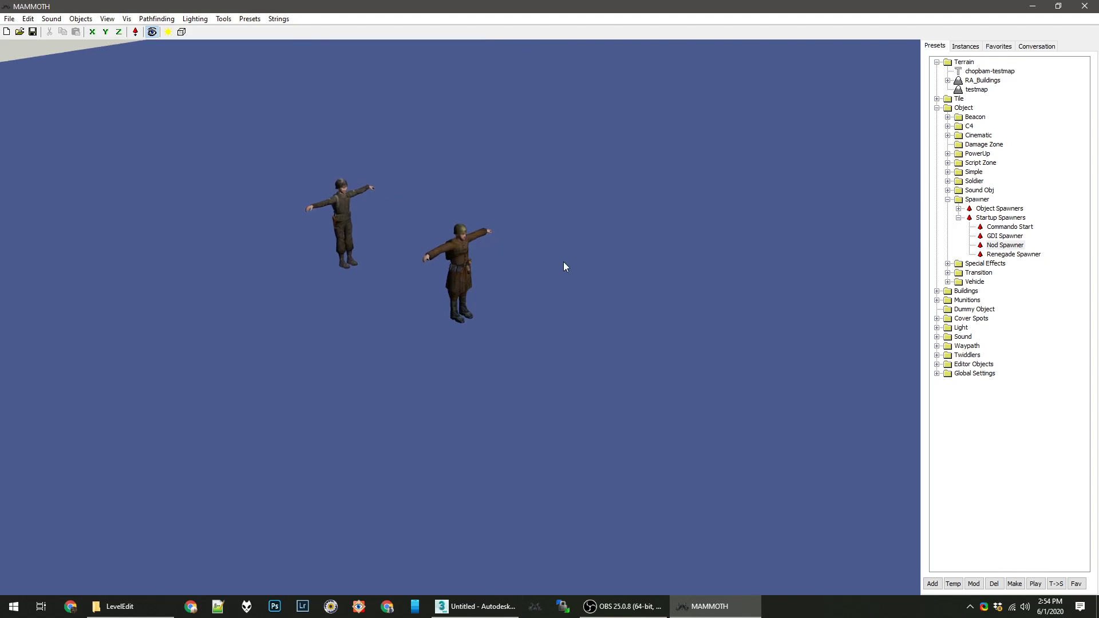
click(9, 19)
click(56, 112)
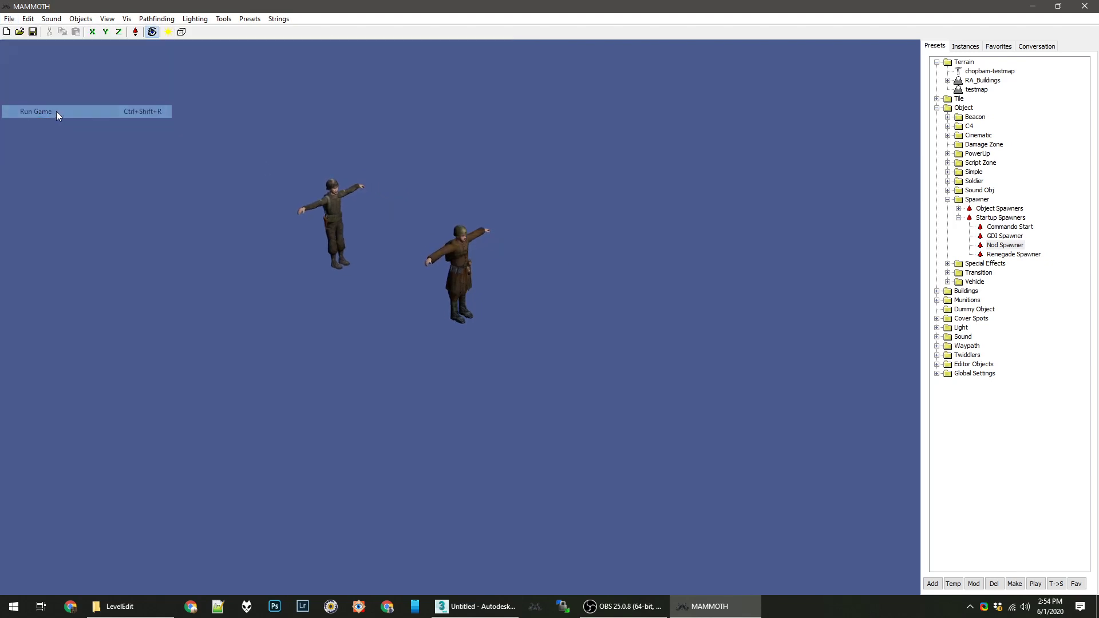
right_drag(307, 193, 481, 223)
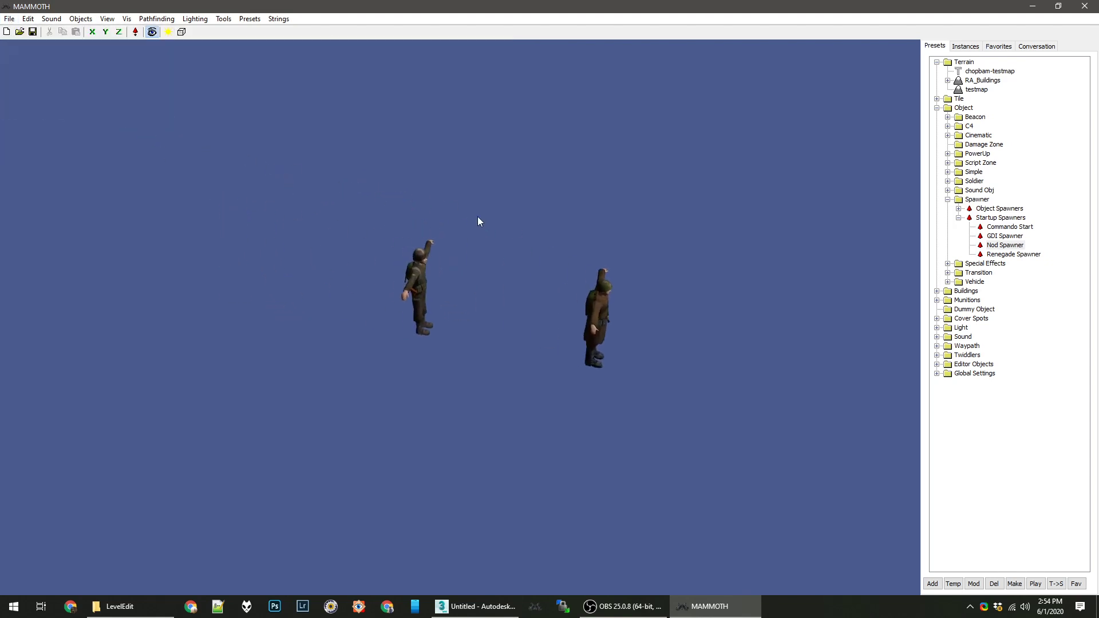
Save the level as RA_TestMap with Save As
click(10, 18)
click(25, 70)
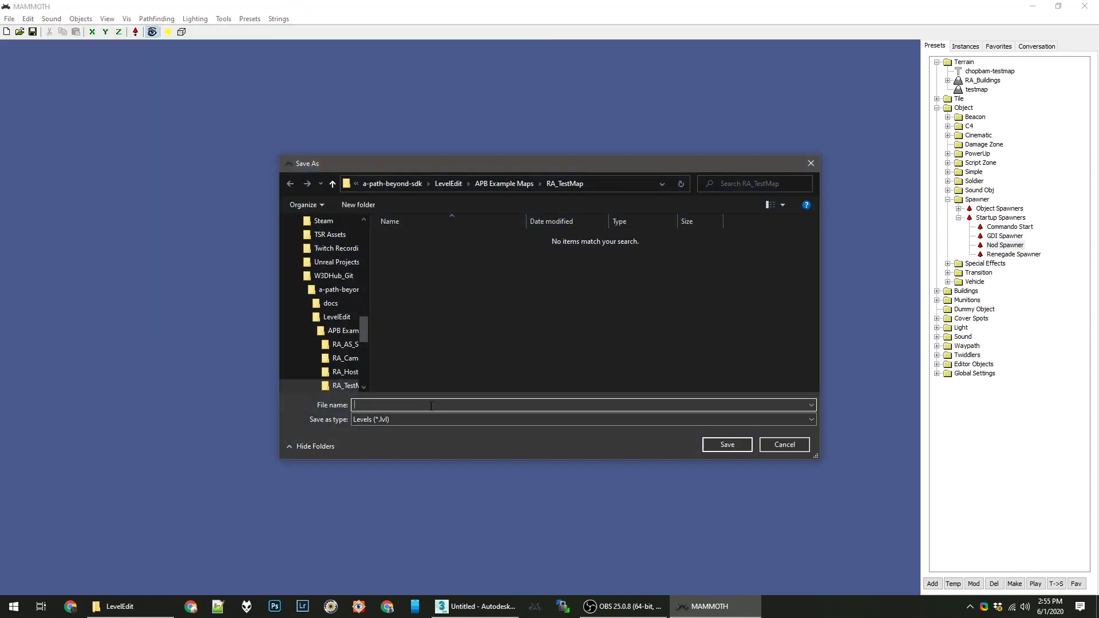
text(RA_TestMap)
key(Return)
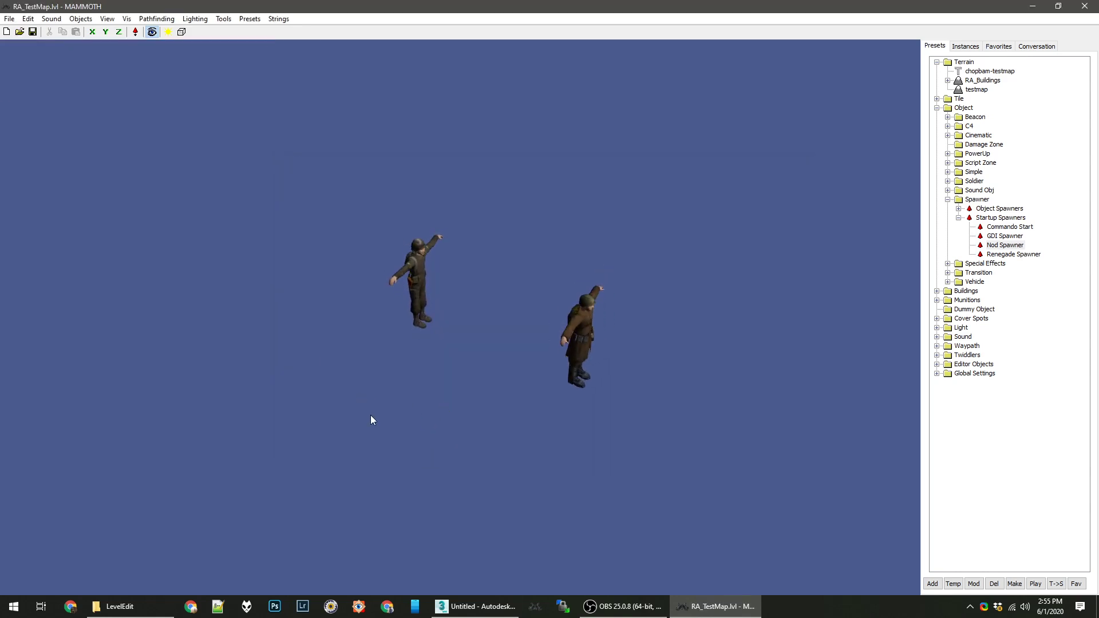
Close the Explorer window of debug crash dumps and orbit around the soldiers
click(9, 18)
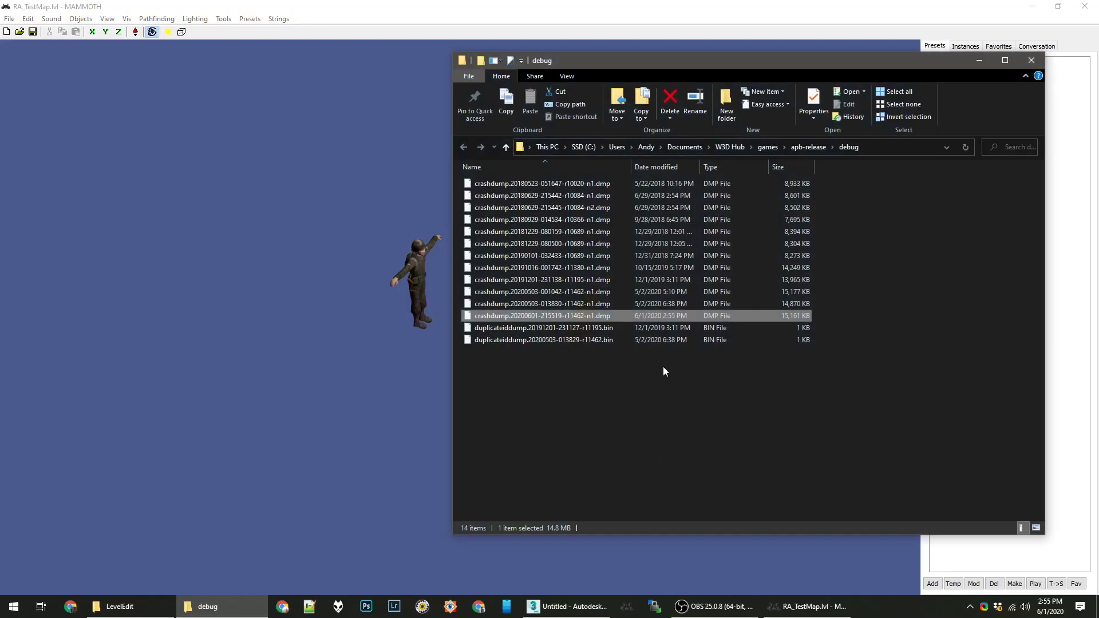
key(alt+F4)
drag(657, 440, 520, 397)
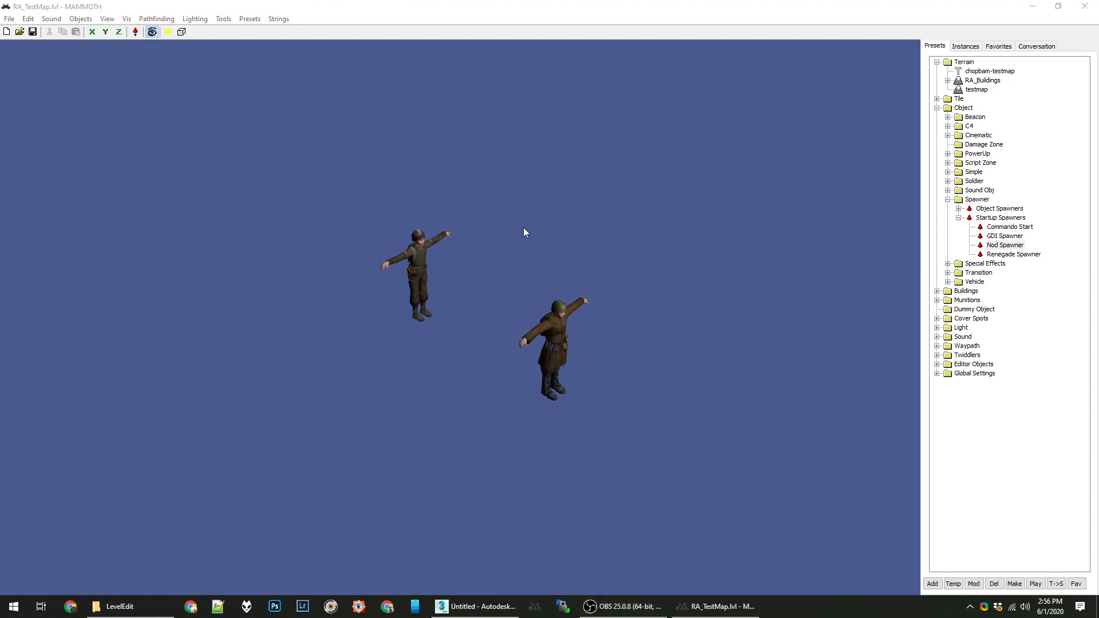
Start Export To Mix, decline the data-folder prompt, and browse to the Desktop
click(12, 19)
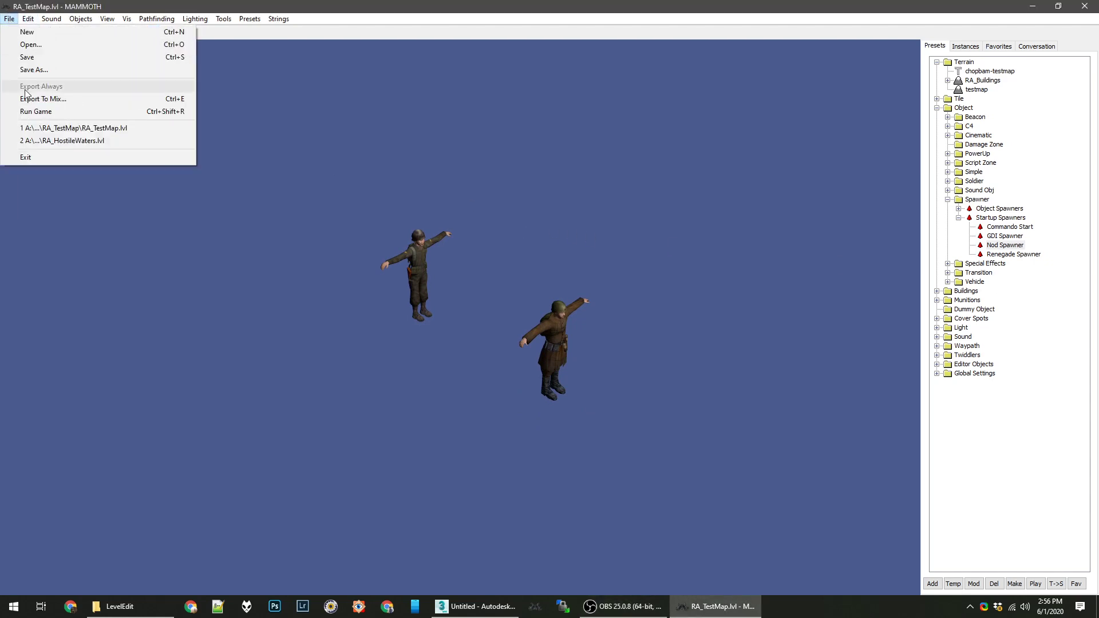
click(37, 99)
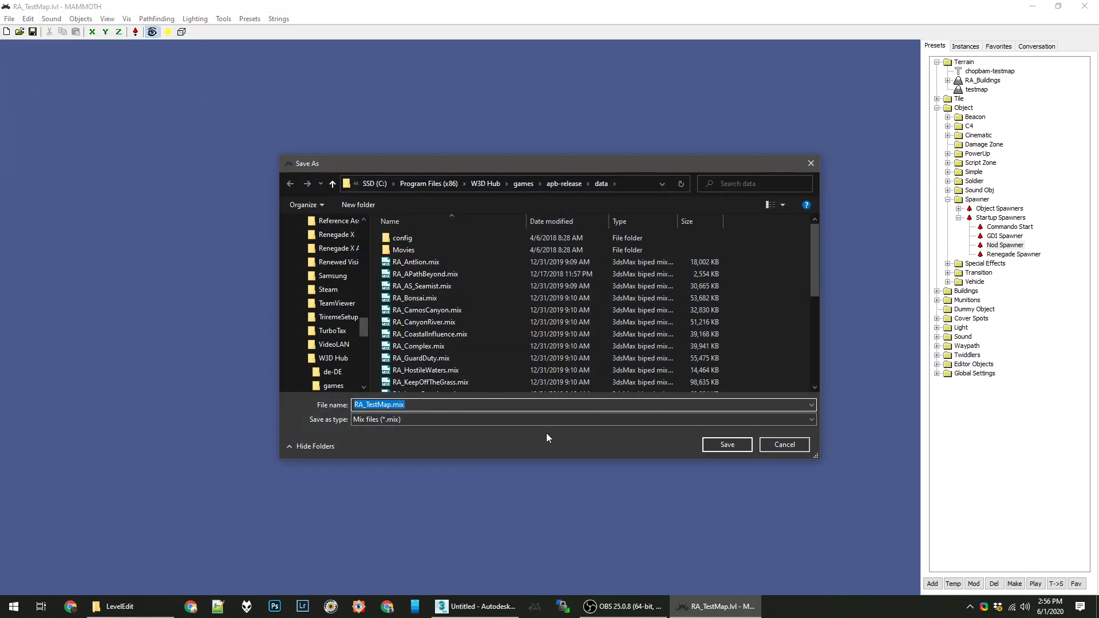
click(738, 446)
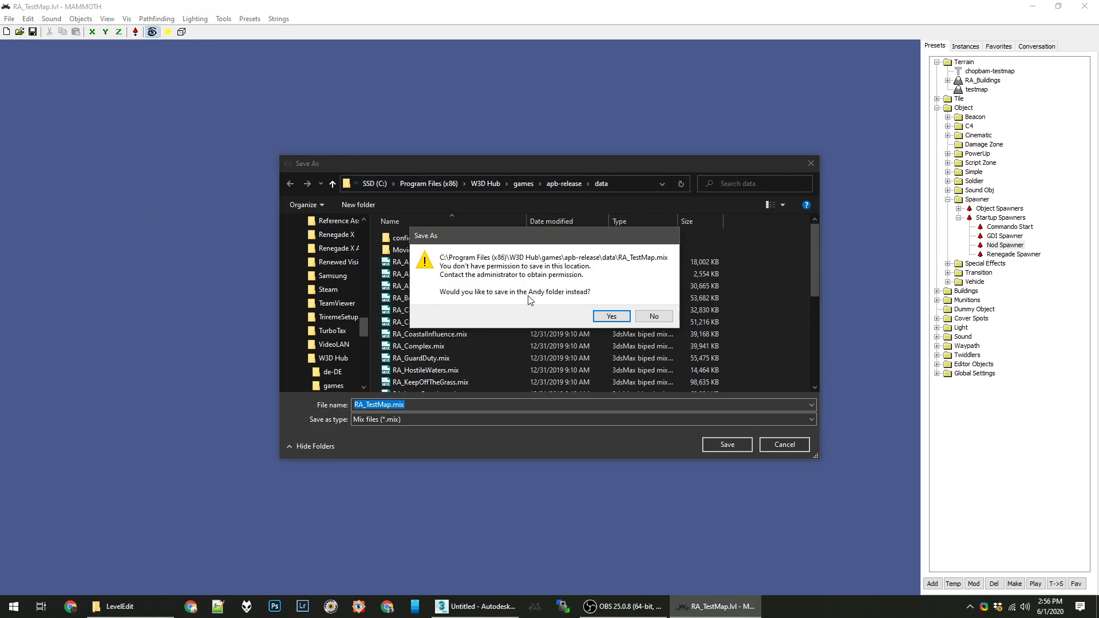
click(654, 316)
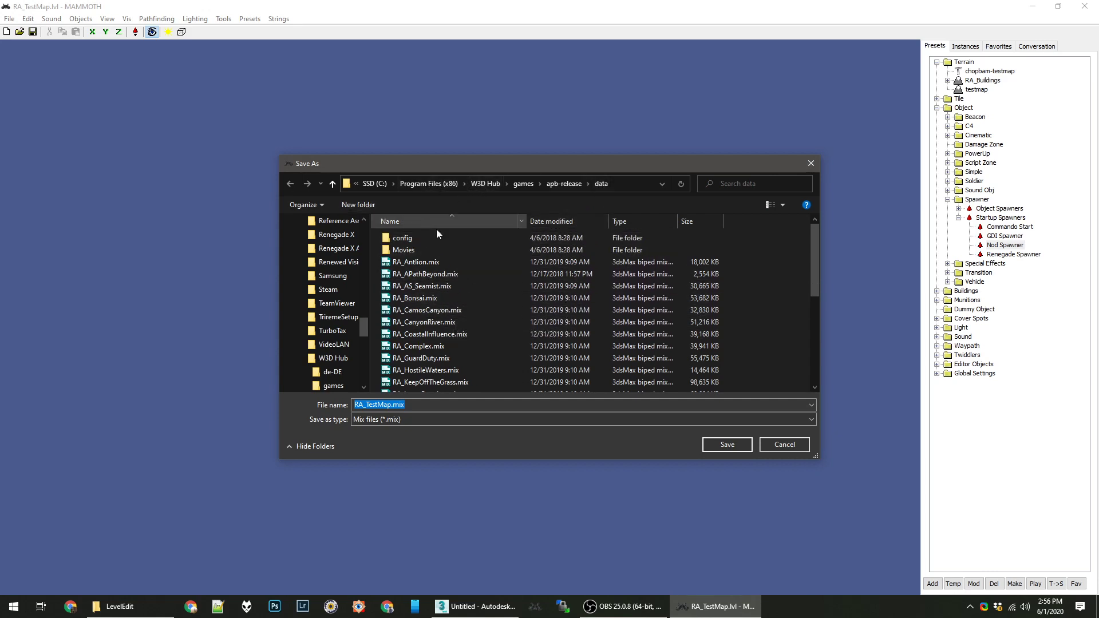
double_click(754, 270)
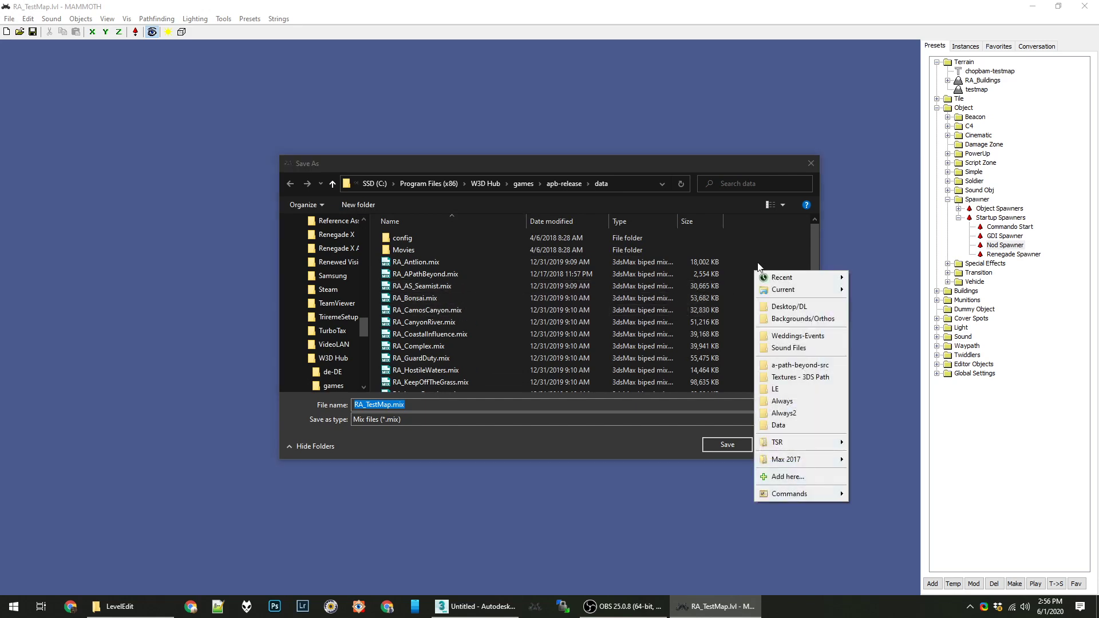
click(758, 264)
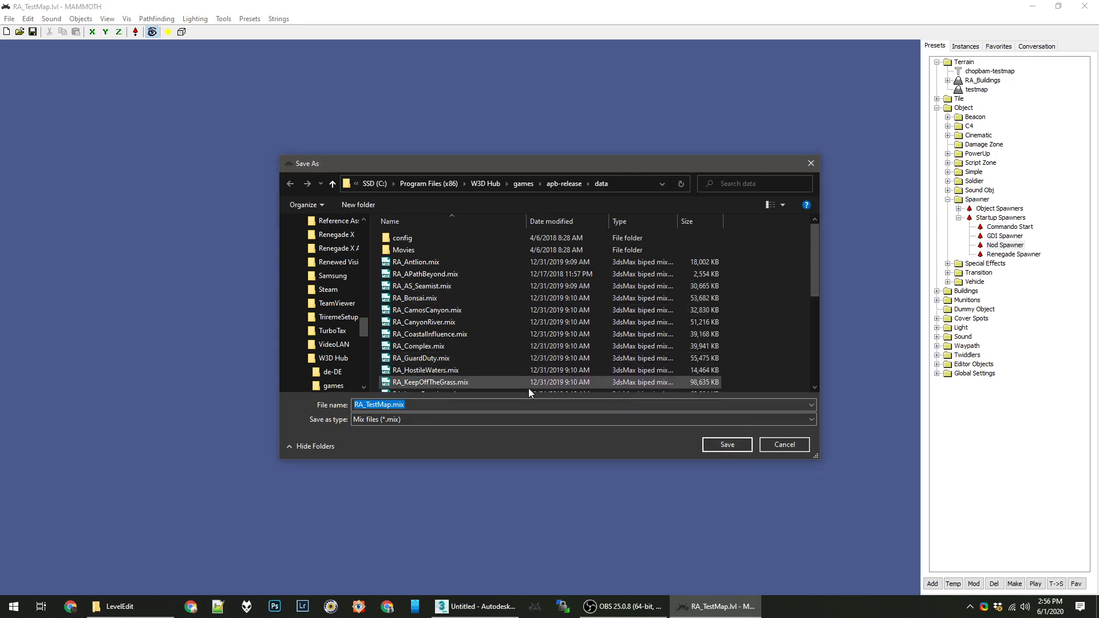
double_click(774, 234)
click(811, 272)
key(Return)
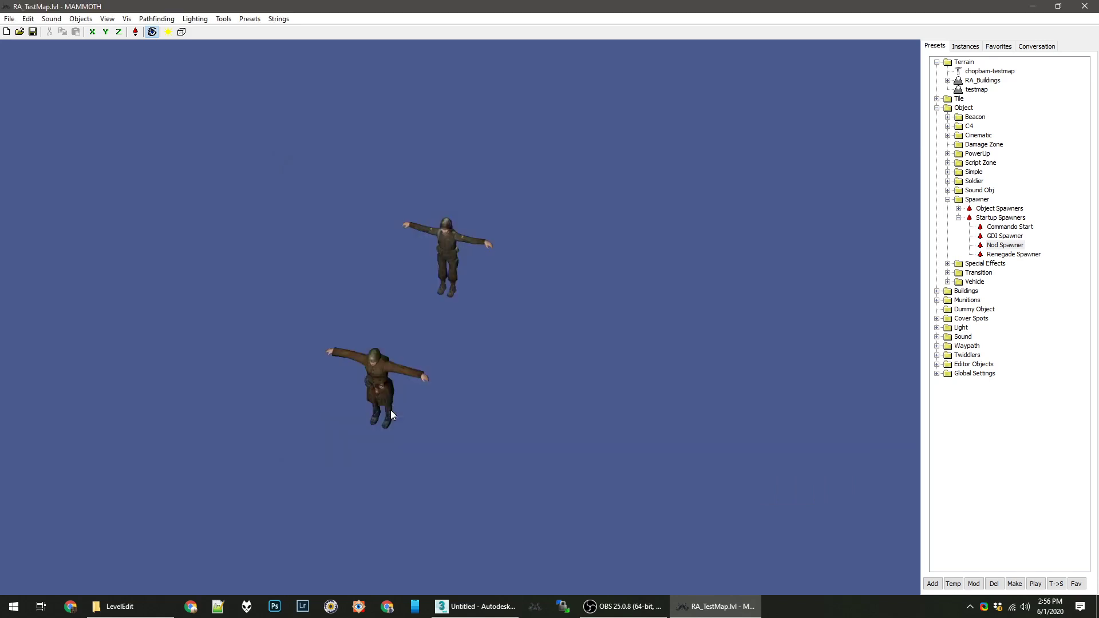
Export RA_TestMap.mix to the Desktop, replacing the existing copy
click(9, 18)
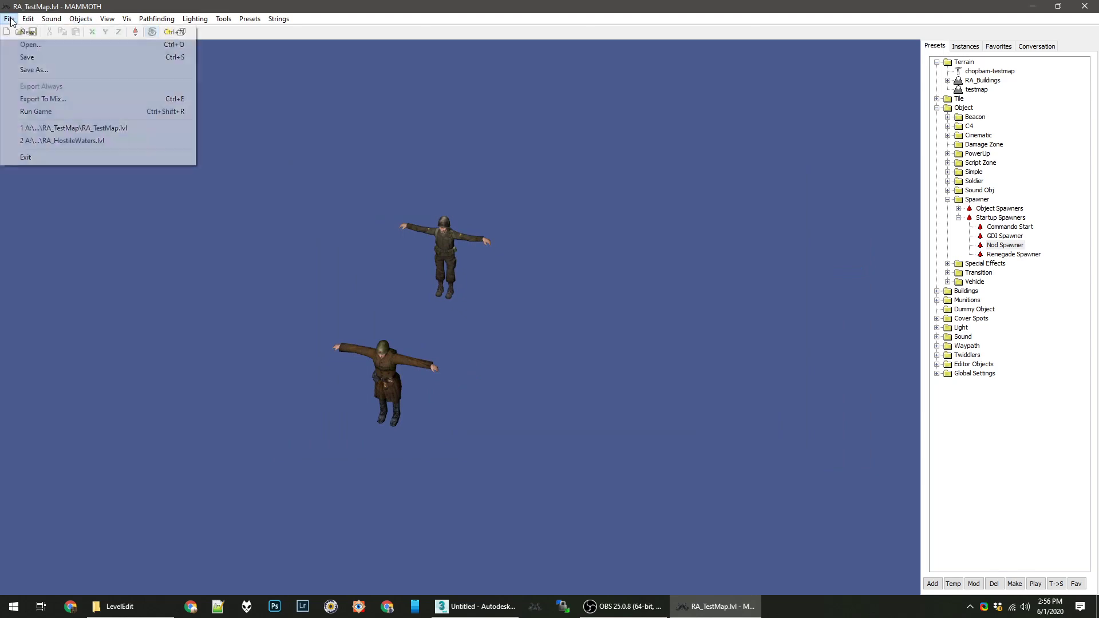
click(46, 101)
double_click(528, 305)
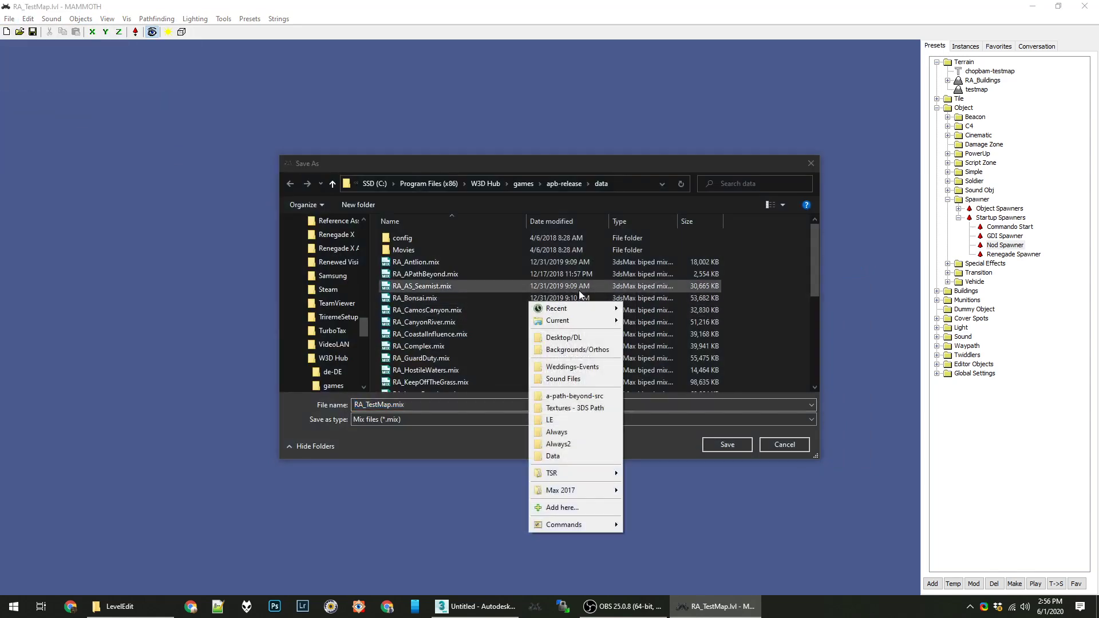
click(572, 341)
click(430, 408)
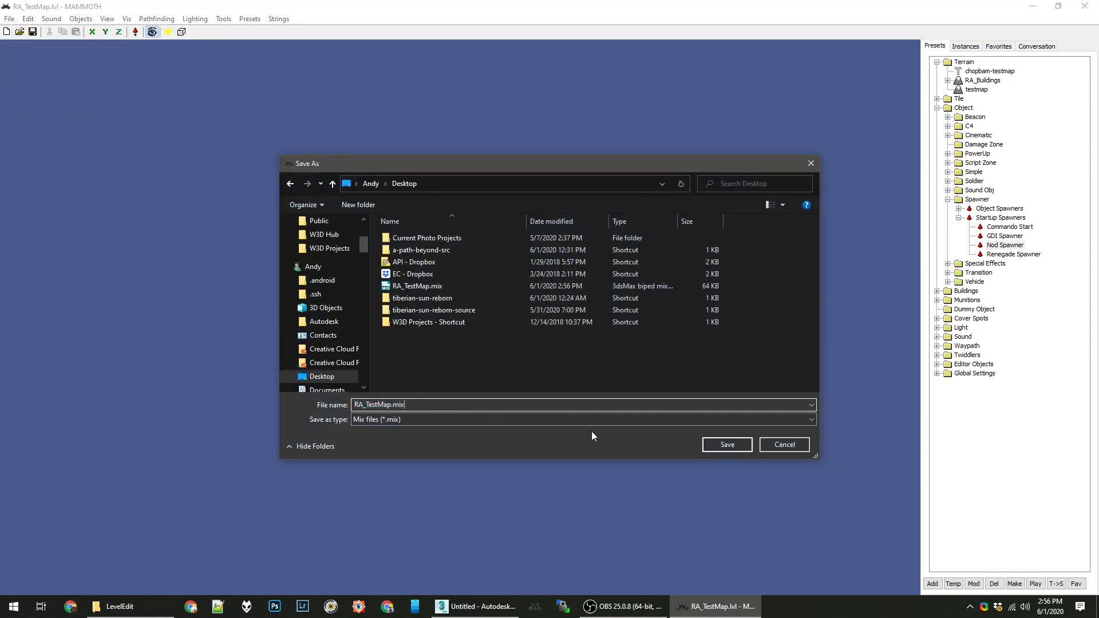
click(725, 446)
click(577, 303)
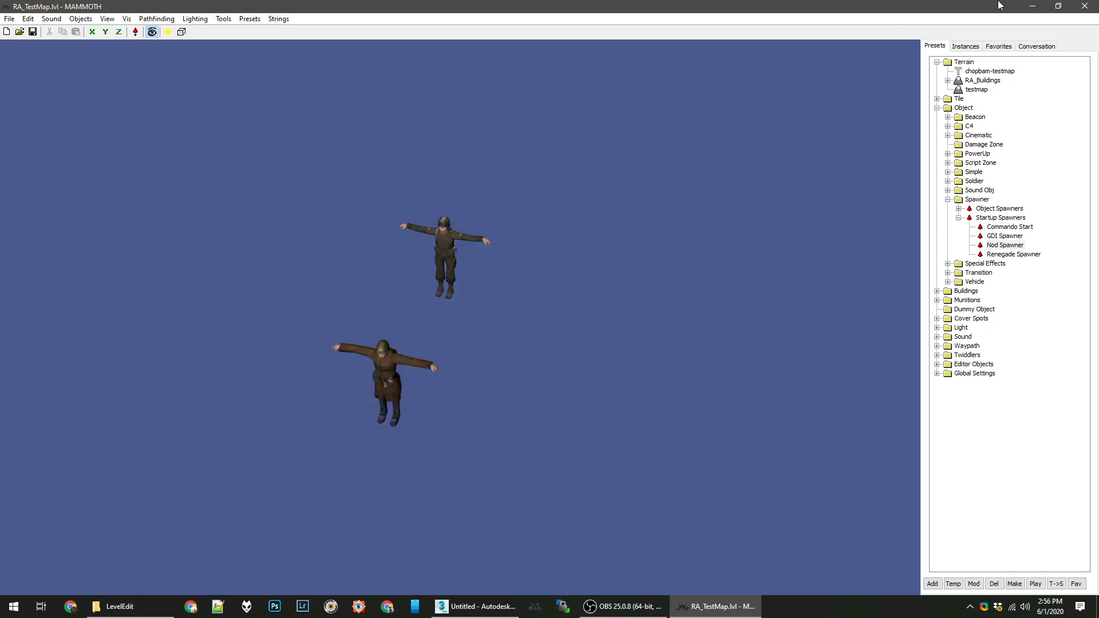
Minimise Mammoth and 3ds Max to locate RA_TestMap.mix on the desktop
click(1032, 6)
click(1032, 6)
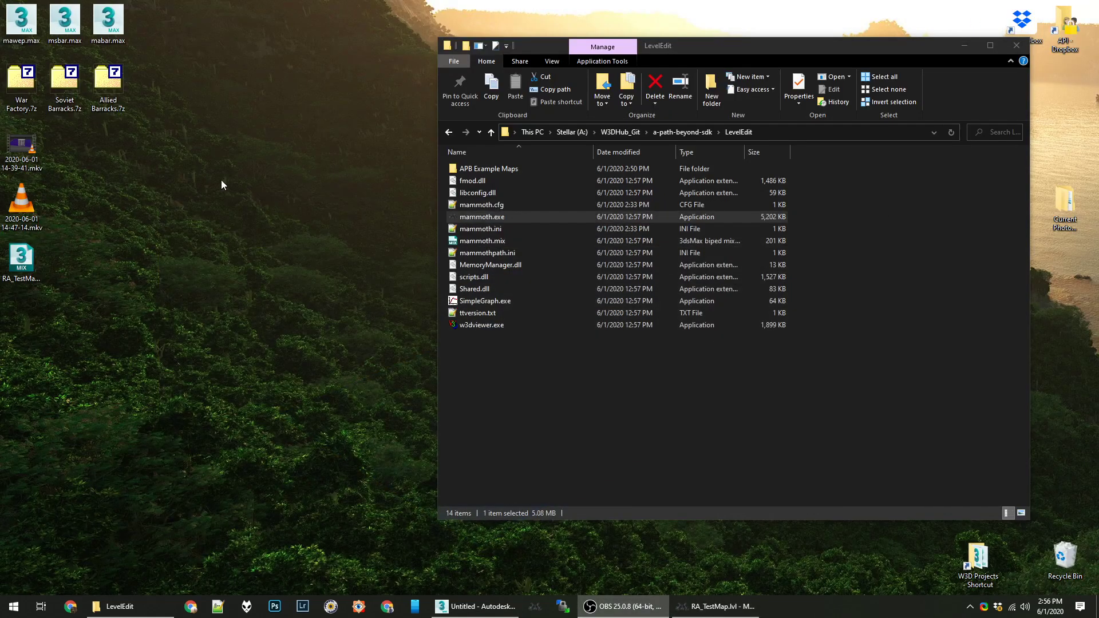
click(23, 263)
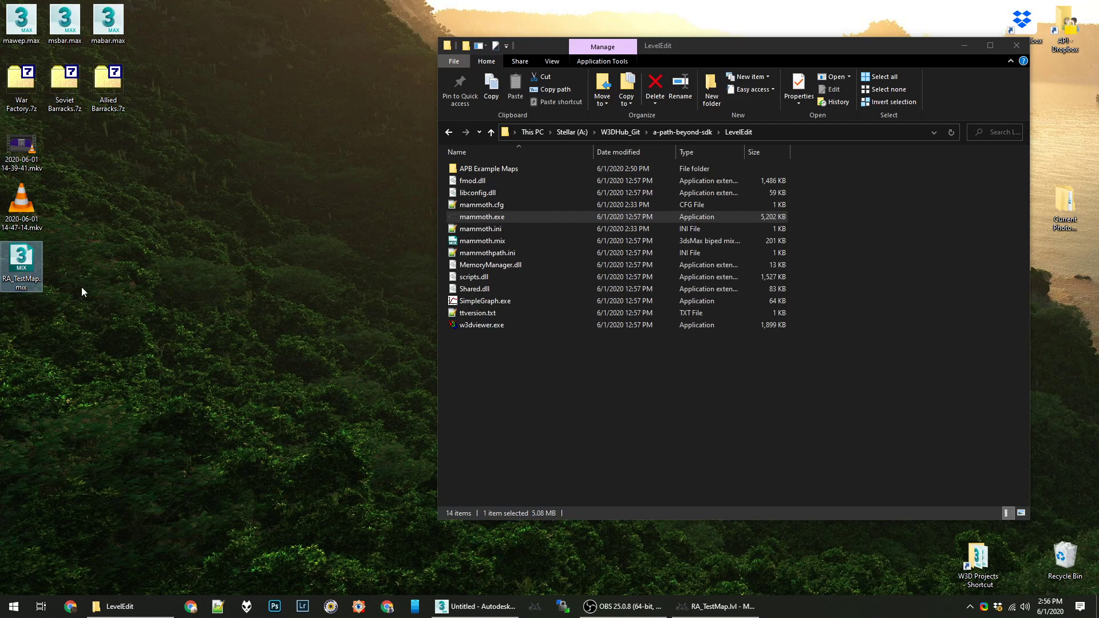
click(329, 411)
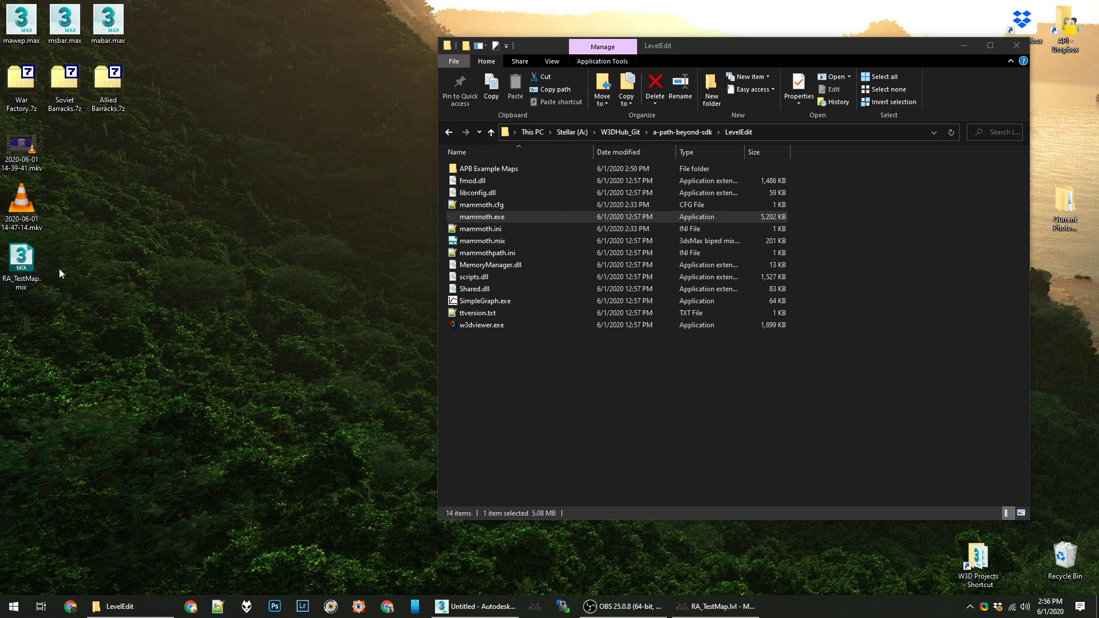
click(582, 433)
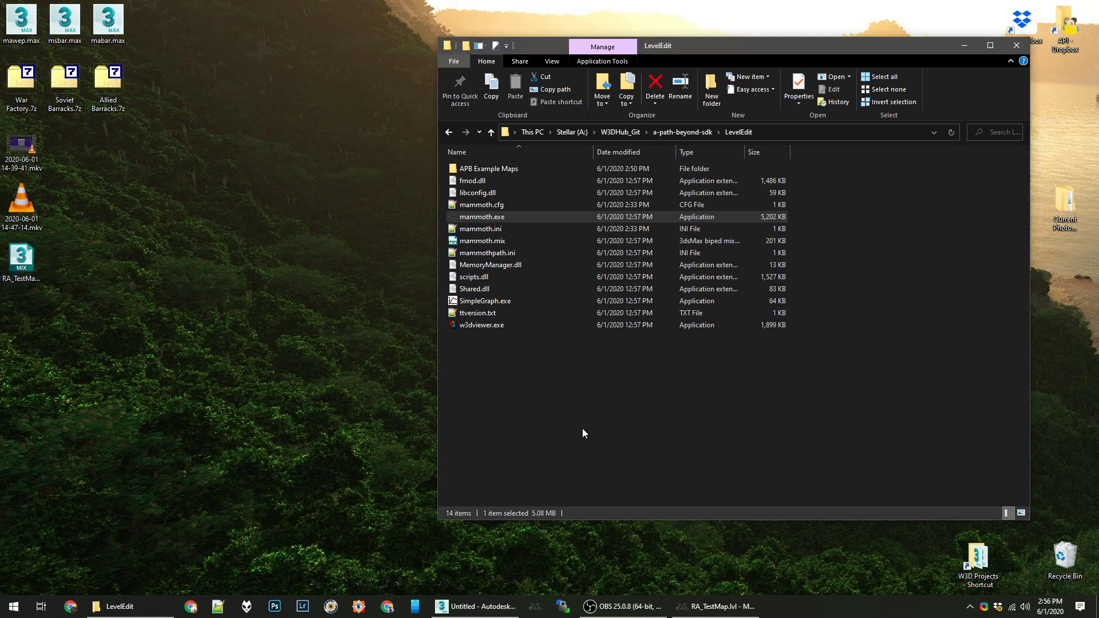
click(303, 268)
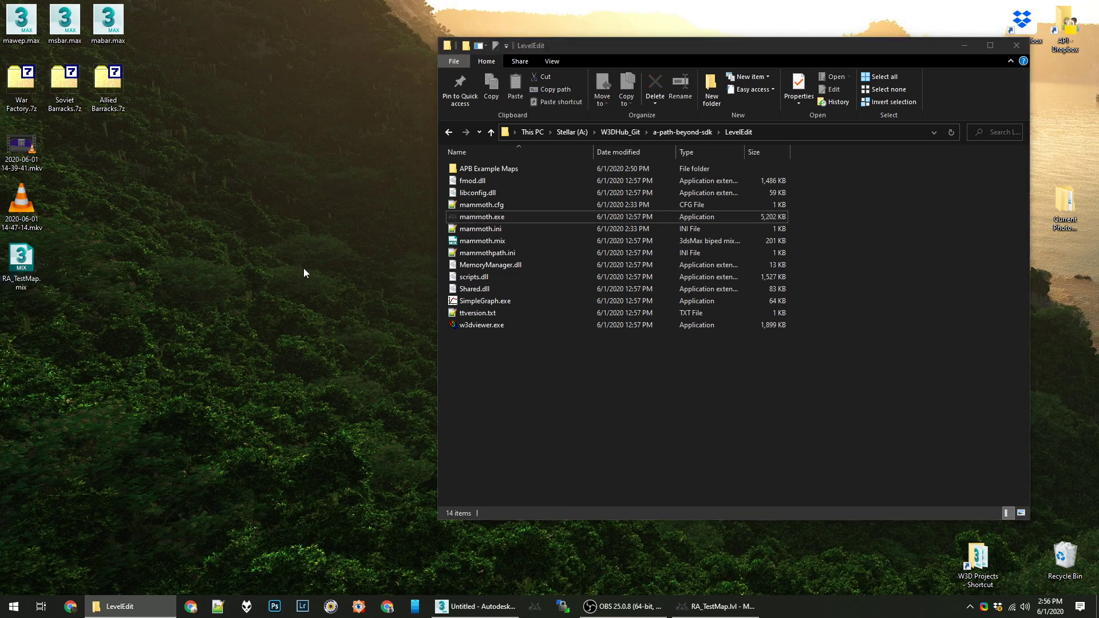
click(8, 283)
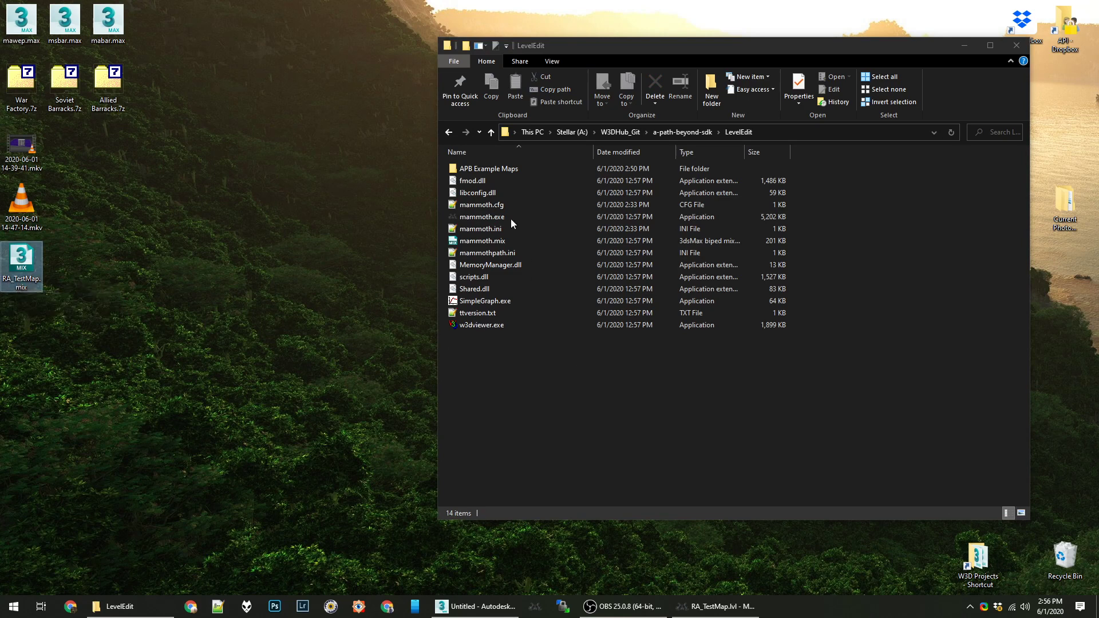
click(302, 246)
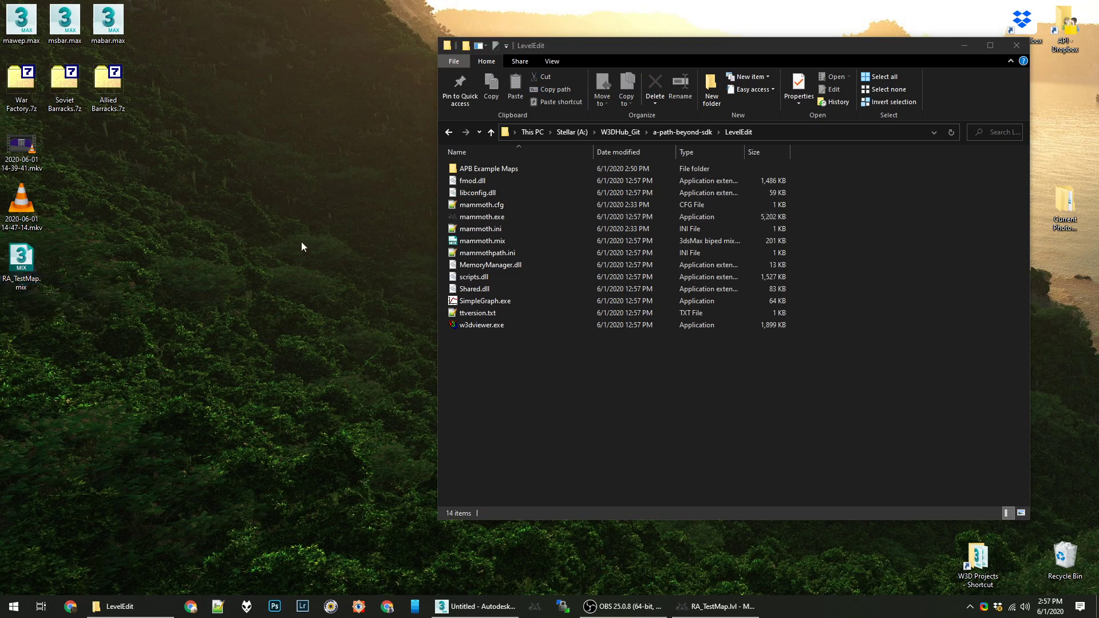
click(21, 261)
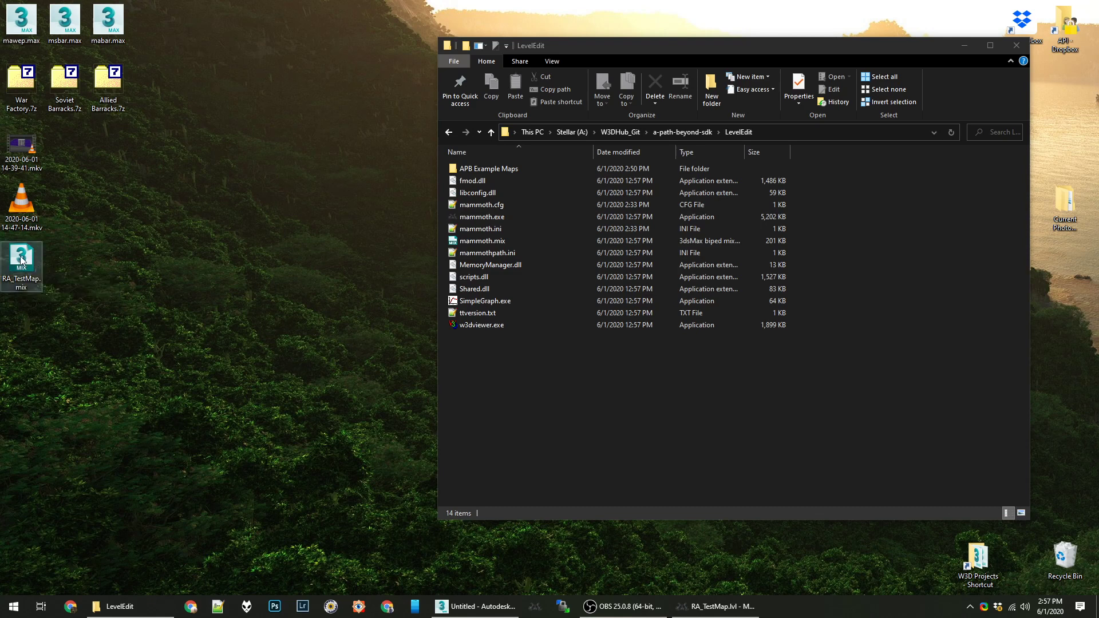
click(215, 119)
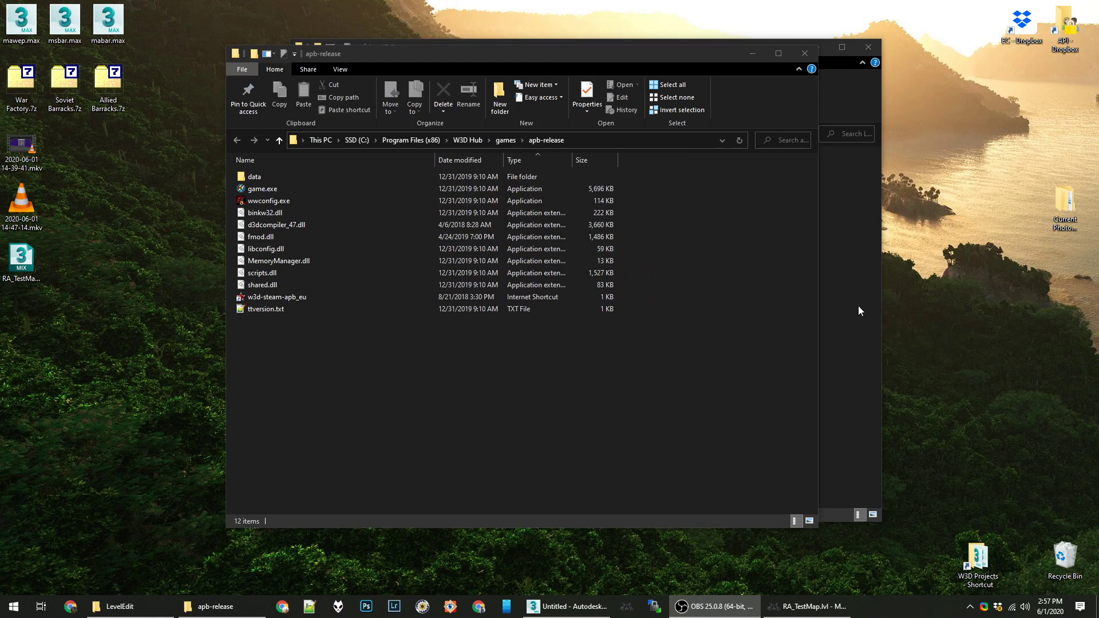
Copy RA_TestMap.mix into apb-release's data folder, then return to apb-release
click(424, 405)
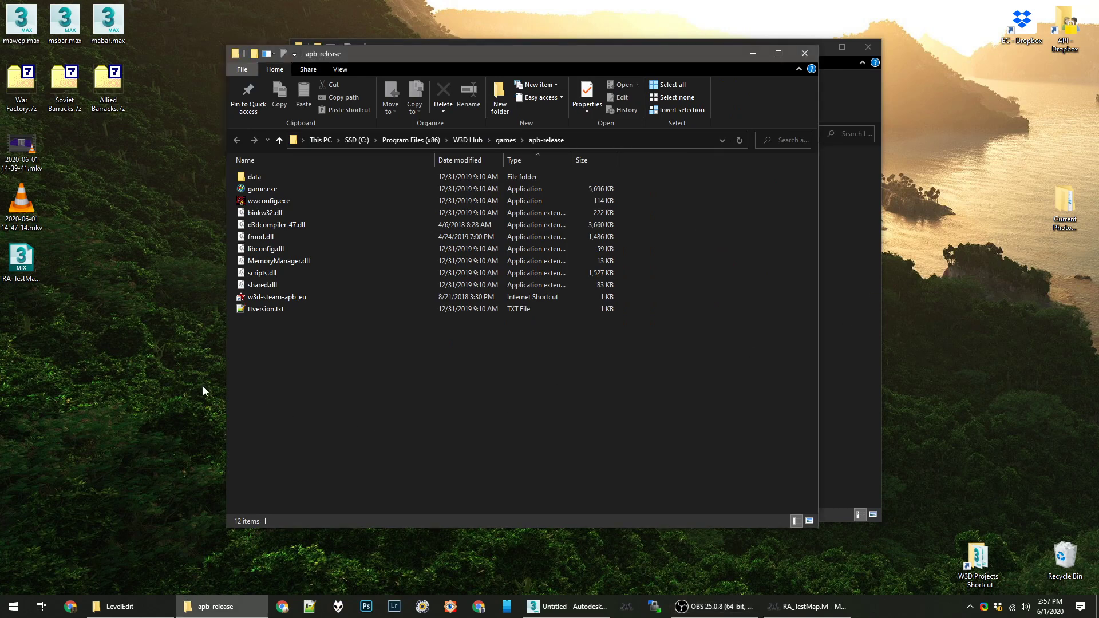
double_click(252, 177)
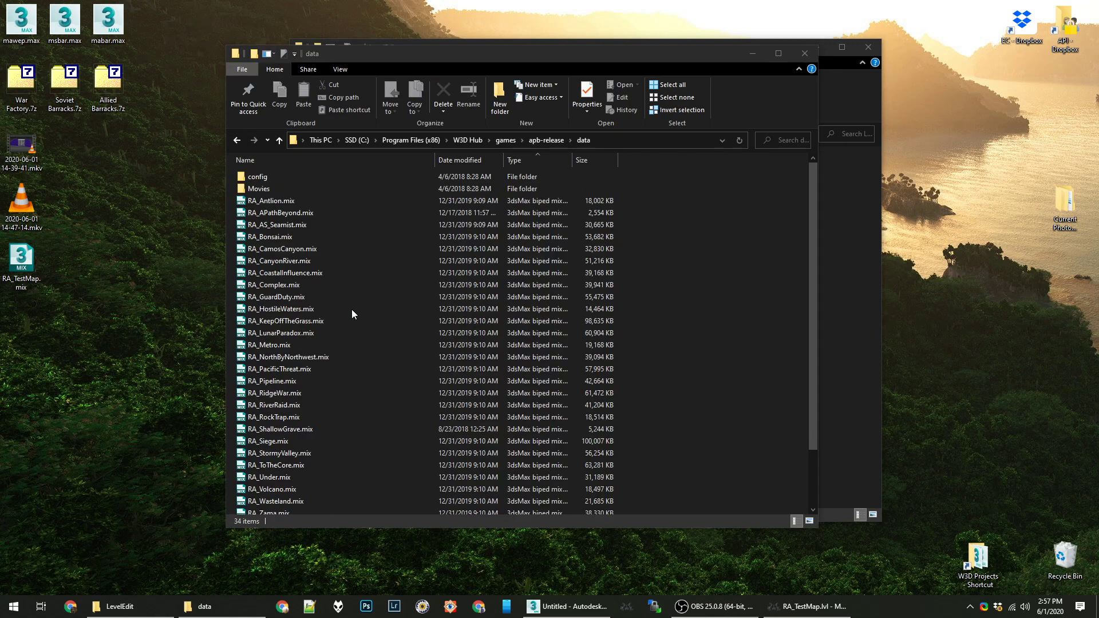
drag(95, 279, 685, 265)
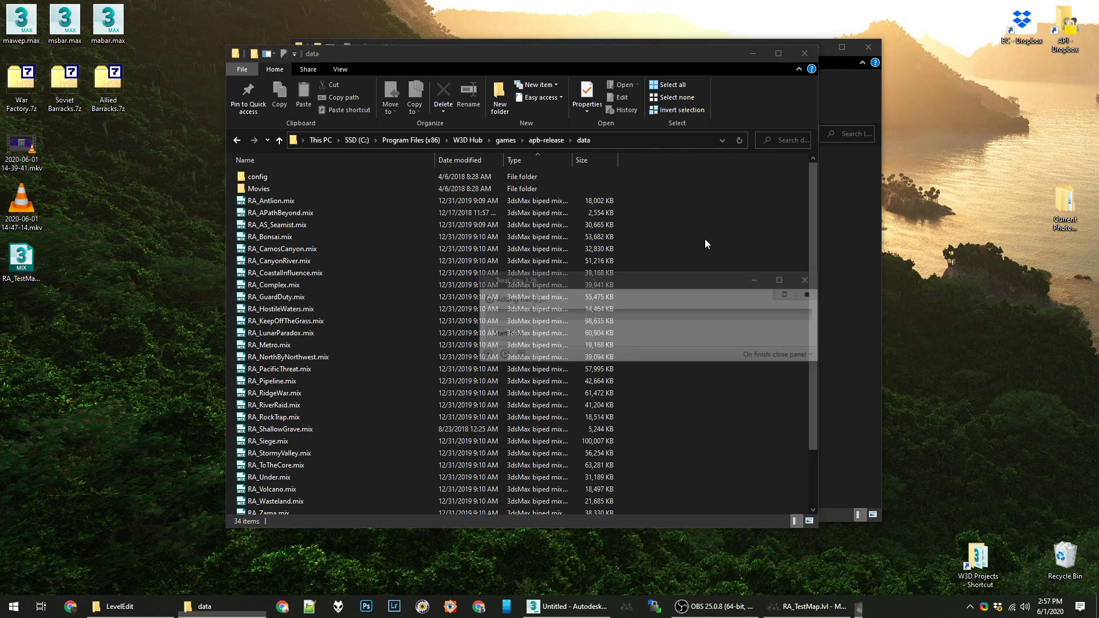
click(546, 140)
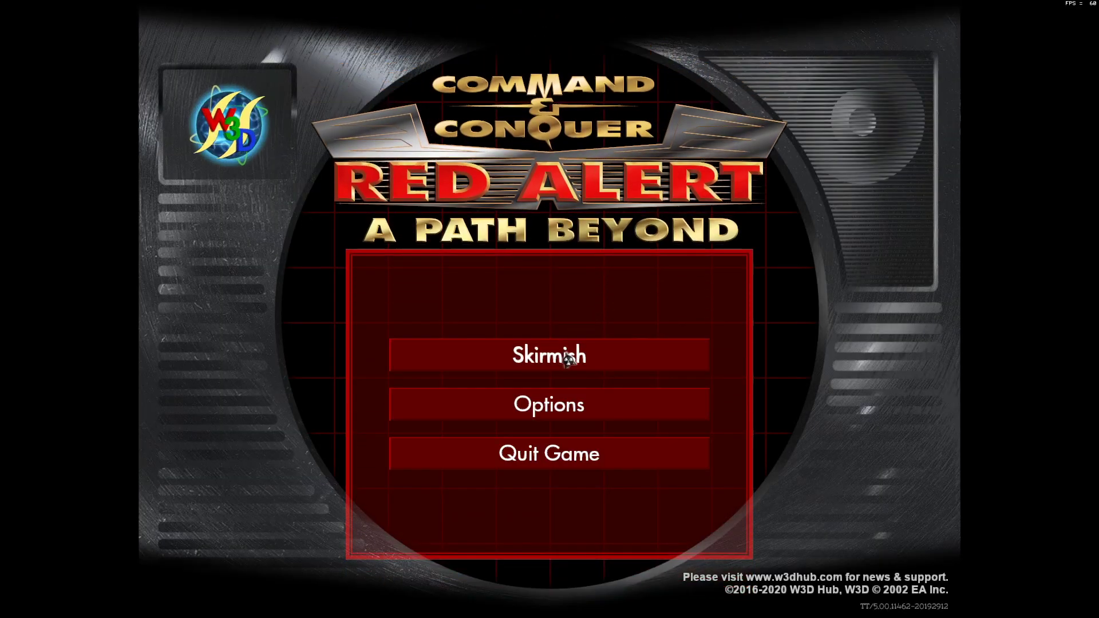
Host a skirmish with RA_TestMap replacing RA_KeepOffTheGrass in the map cycle
click(579, 355)
click(720, 584)
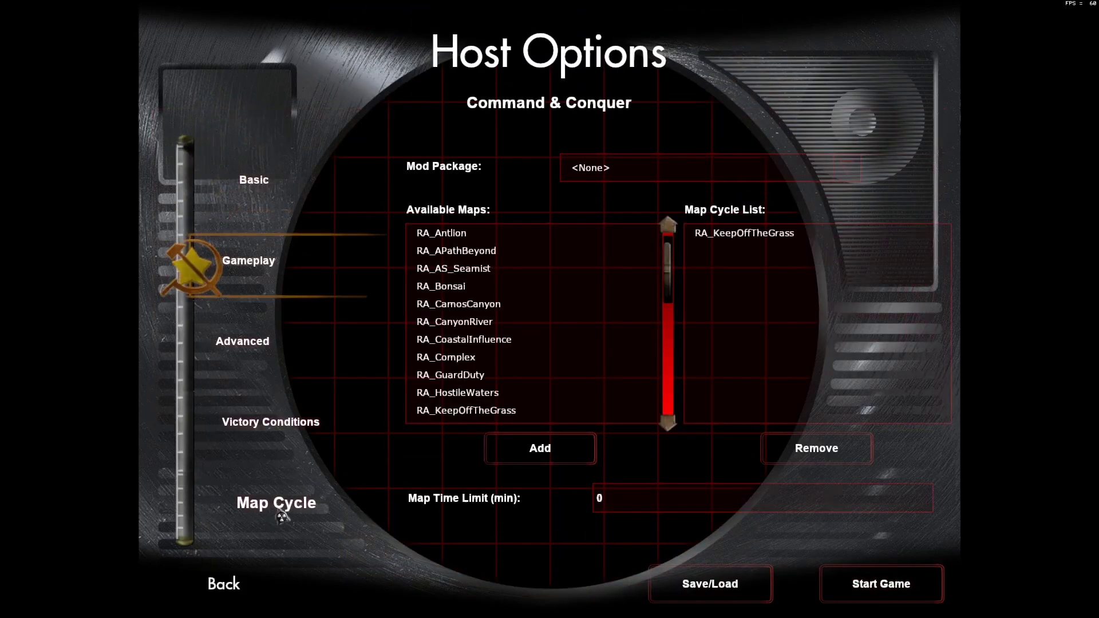
double_click(731, 236)
scroll(579, 312, down, 2)
scroll(575, 312, down, 5)
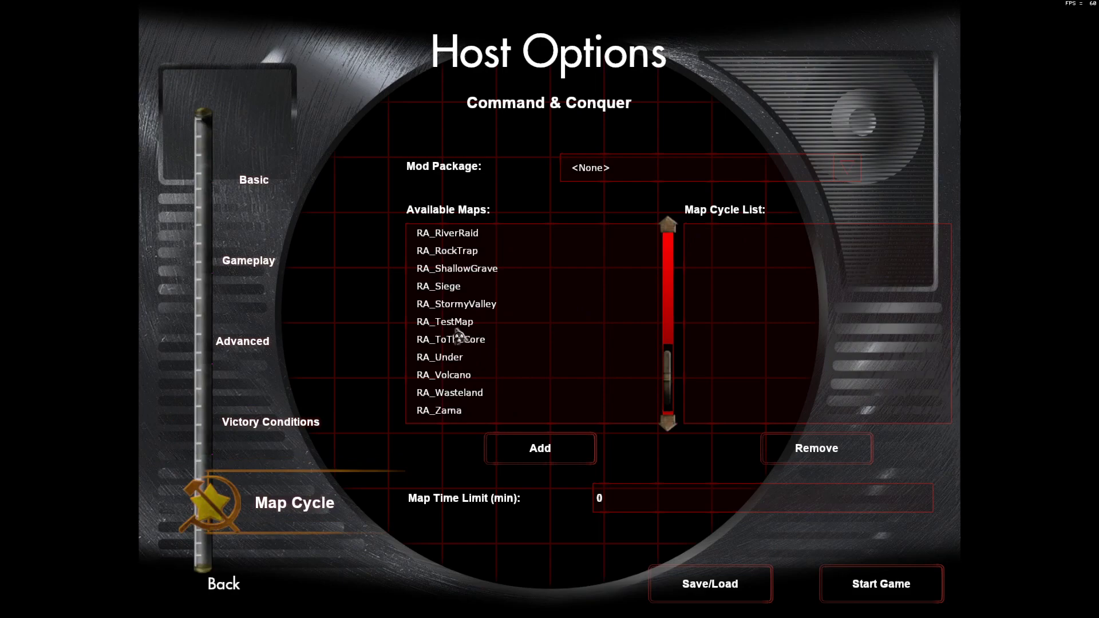
double_click(455, 323)
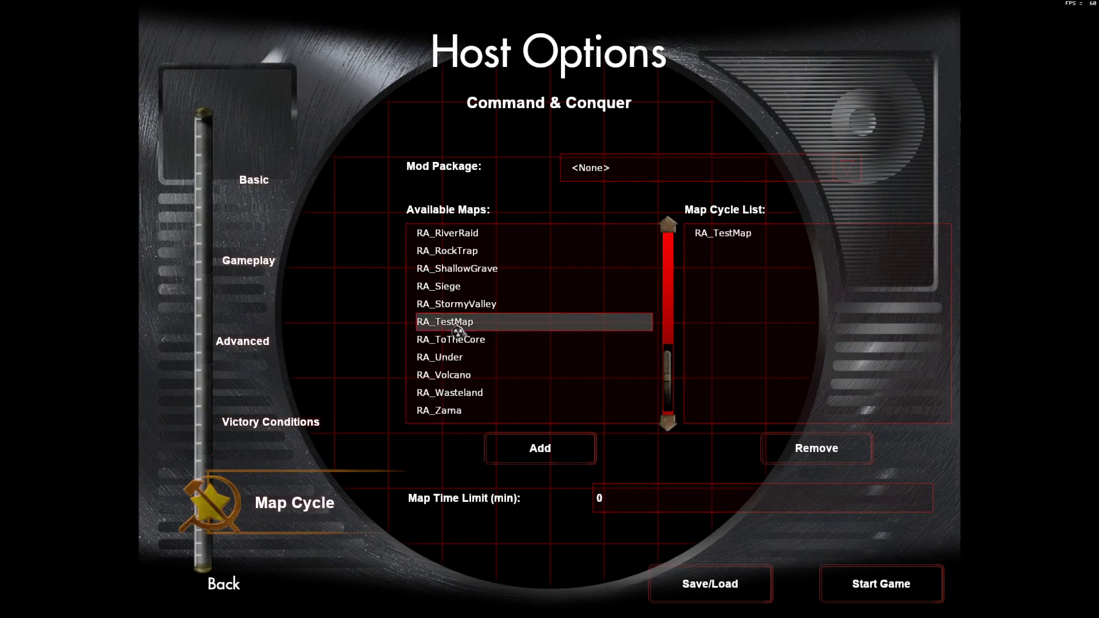
click(867, 584)
Spawn in, run and fire across the blue ground plane, then switch to the Soviet team
click(825, 579)
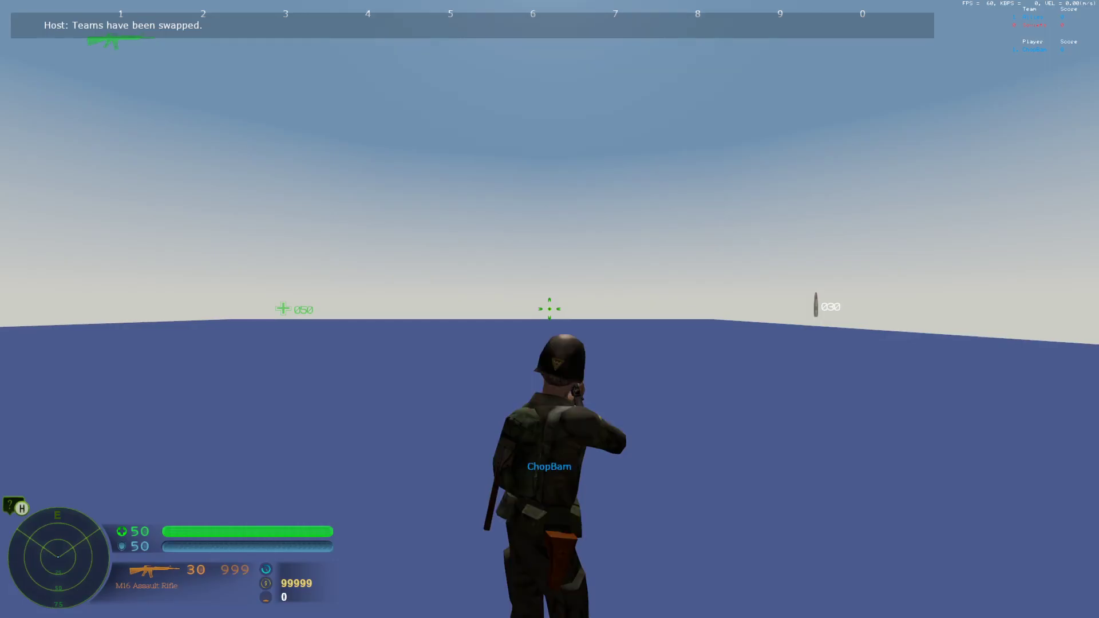
key(w)
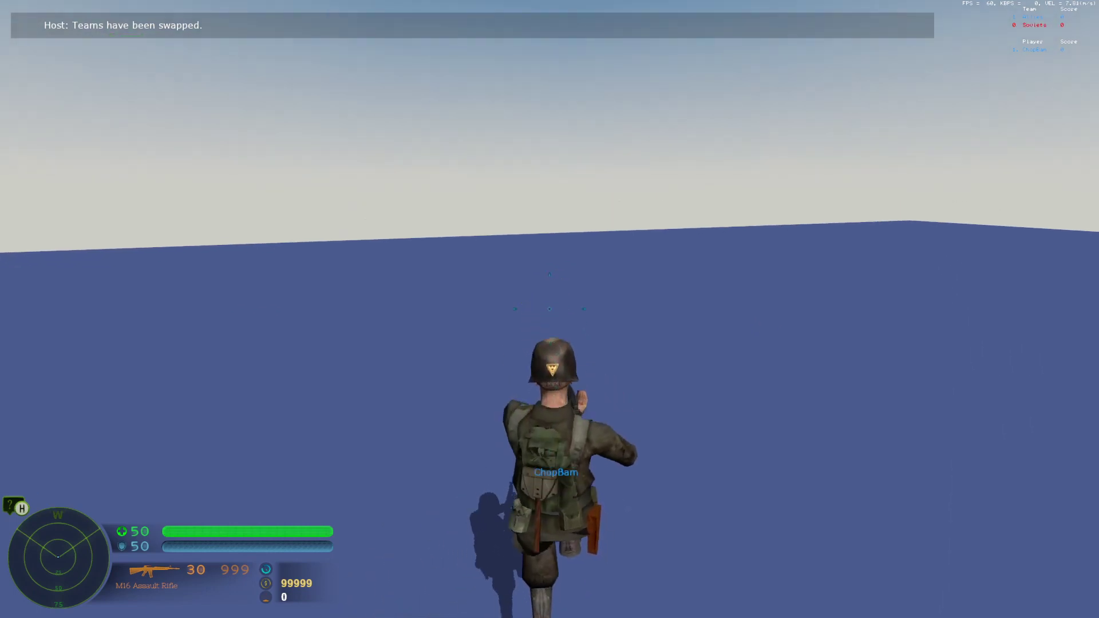
click(550, 310)
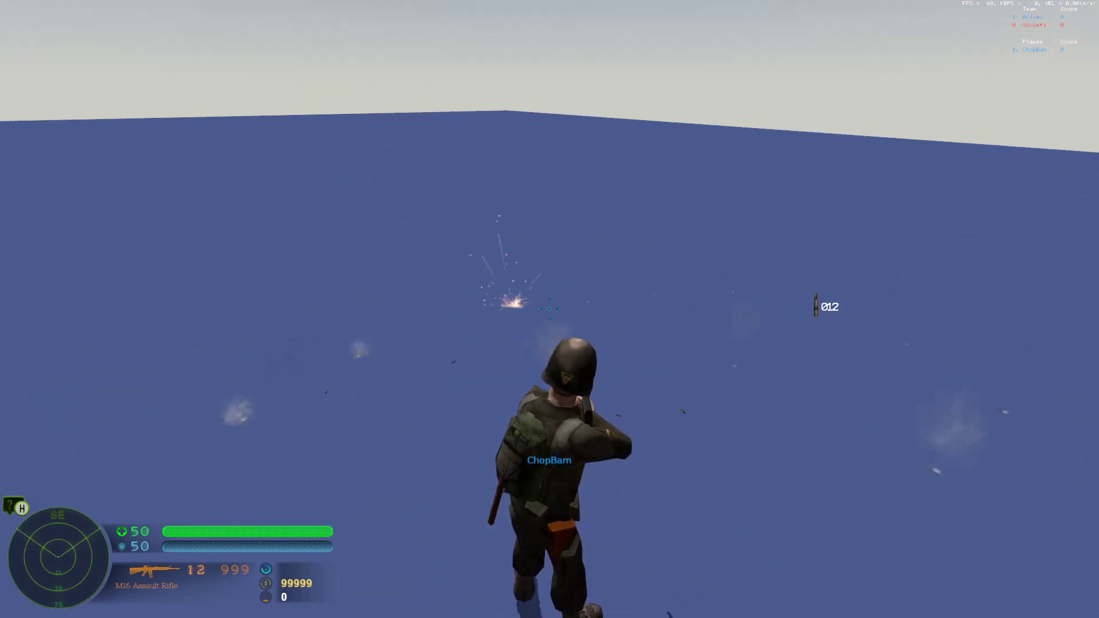
key(w)
click(549, 309)
click(549, 309)
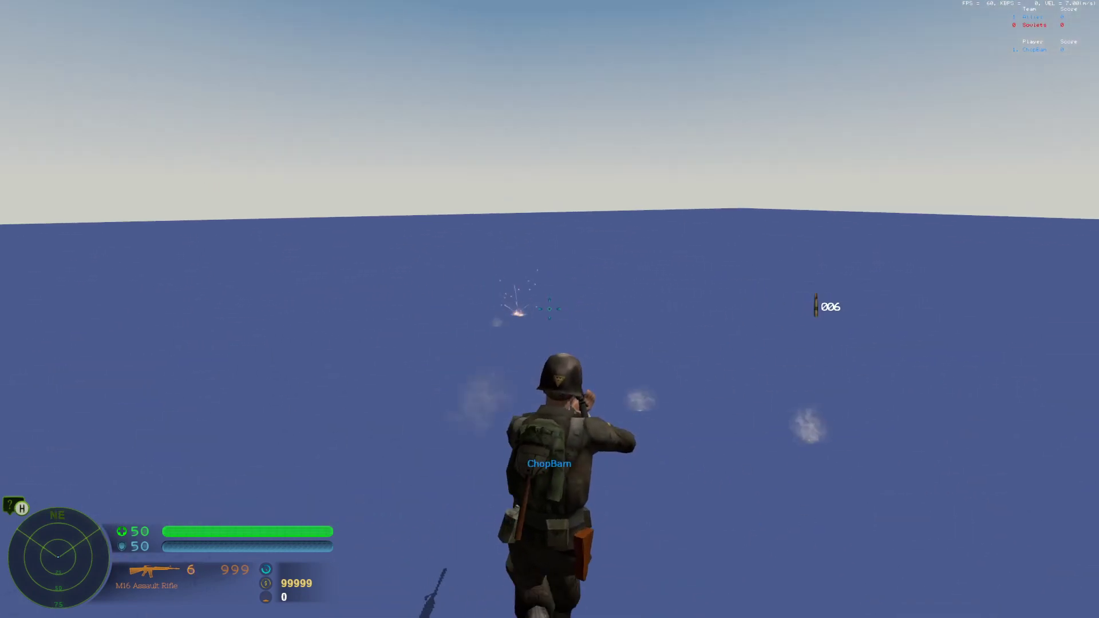
click(549, 309)
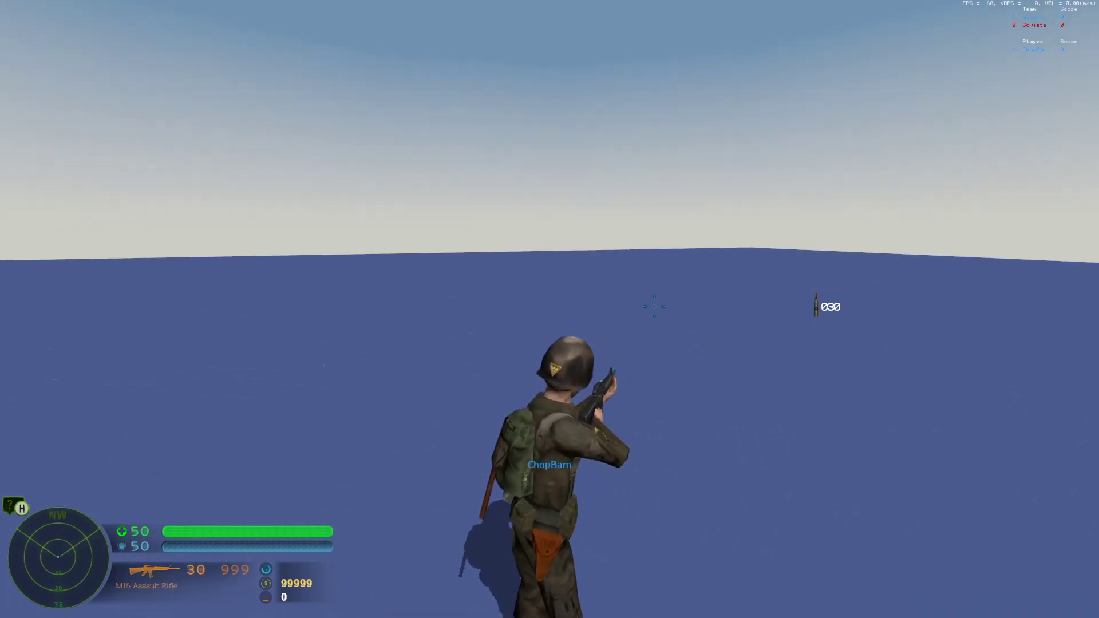
click(550, 310)
drag(516, 311, 550, 307)
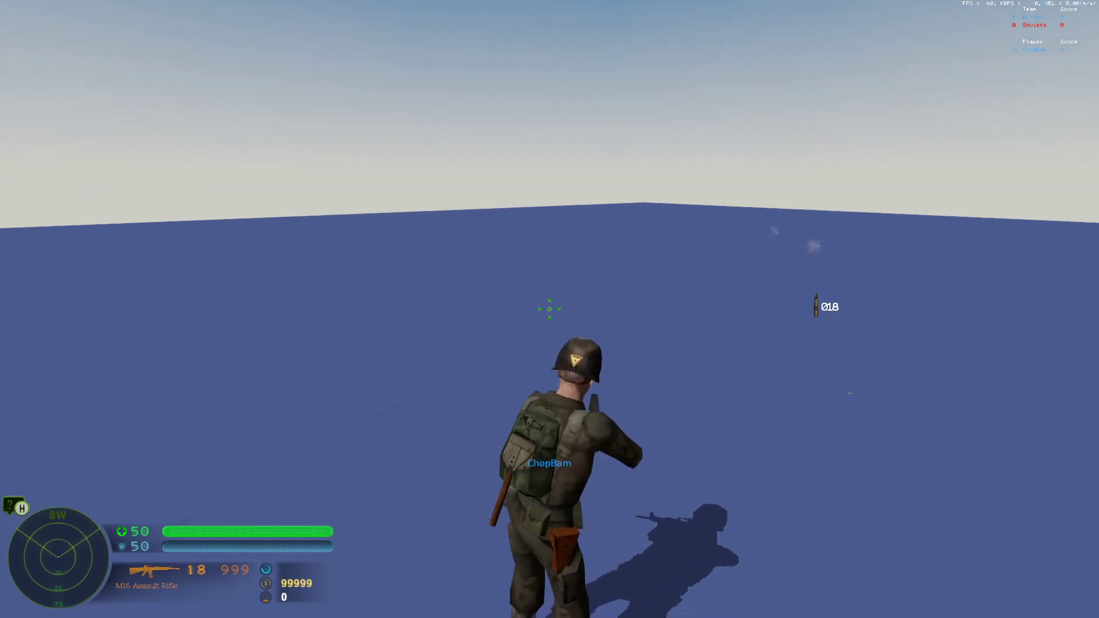
key(Escape)
click(801, 584)
key(w)
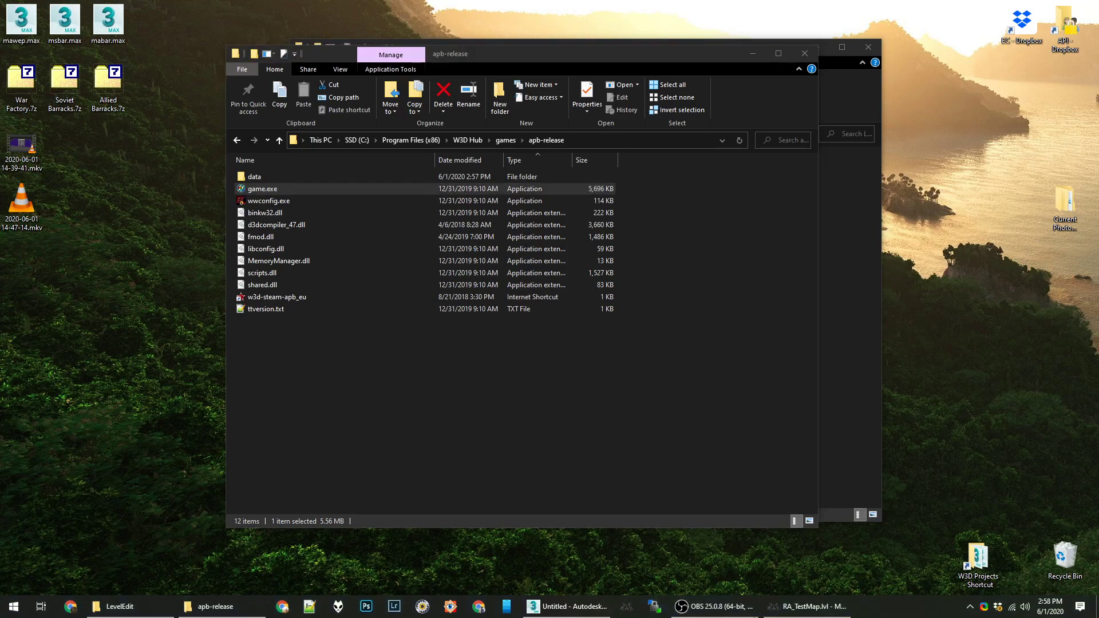
Restore Mammoth, browse its File and Presets menus, then close the editor
click(813, 606)
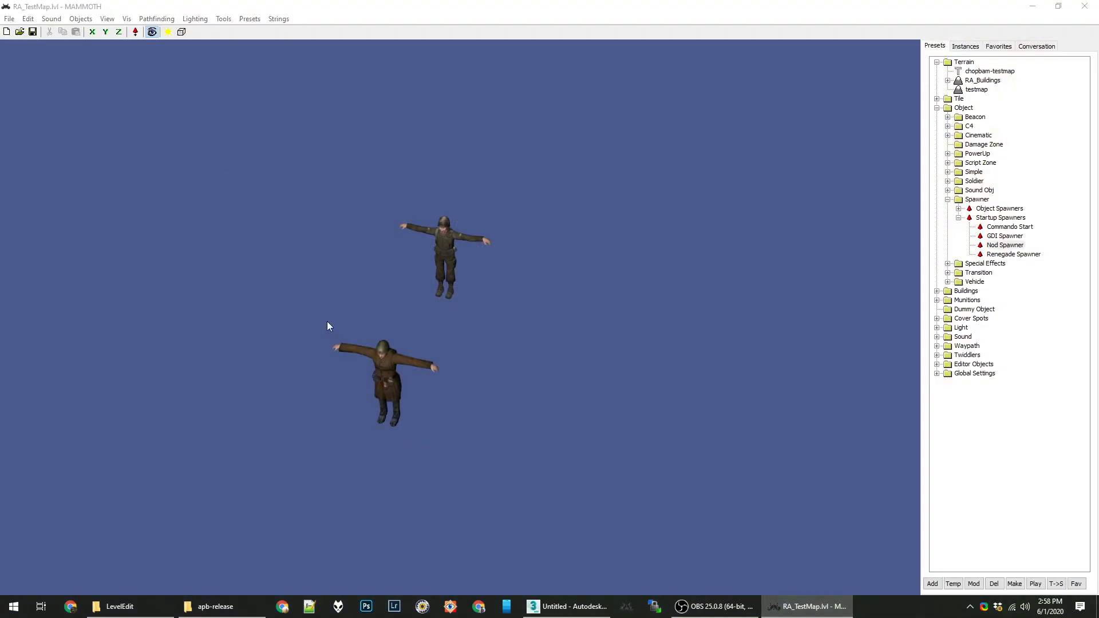
click(9, 18)
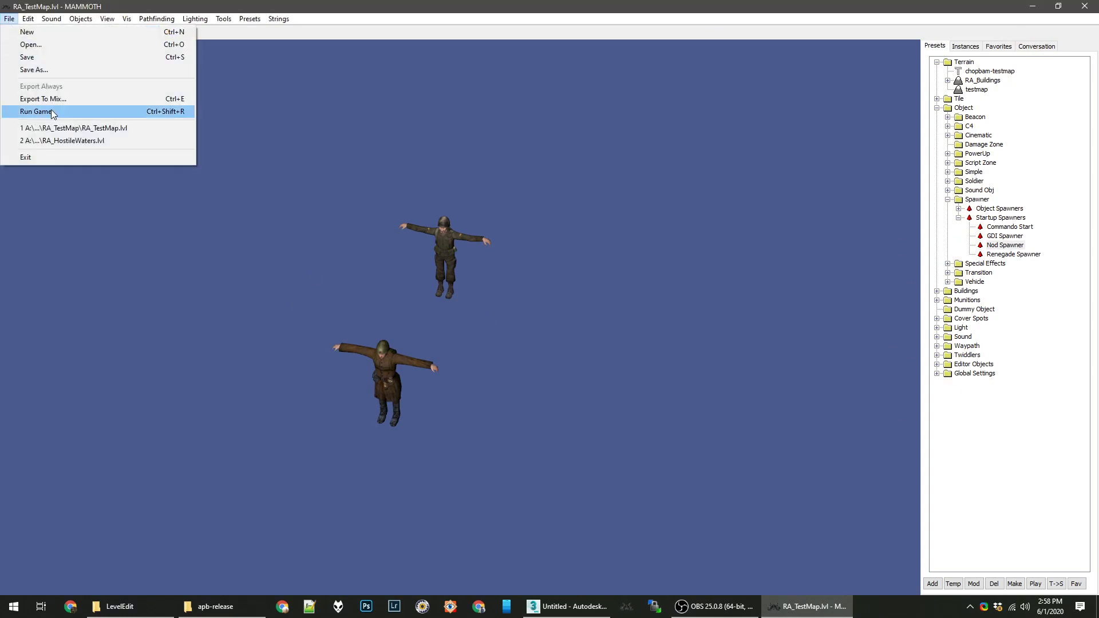
click(249, 18)
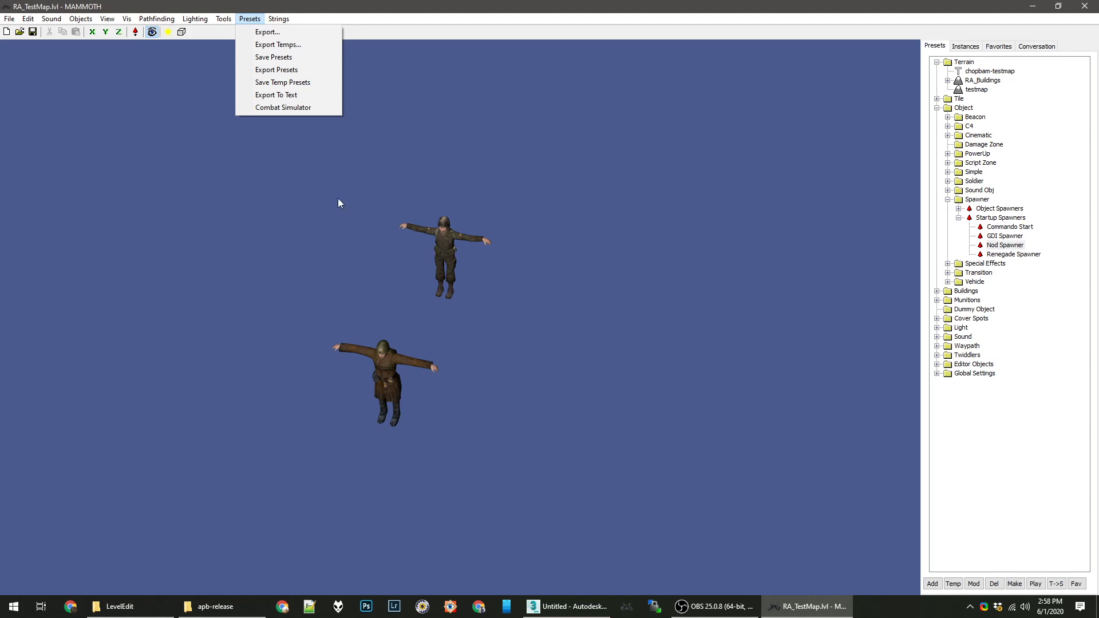
click(749, 179)
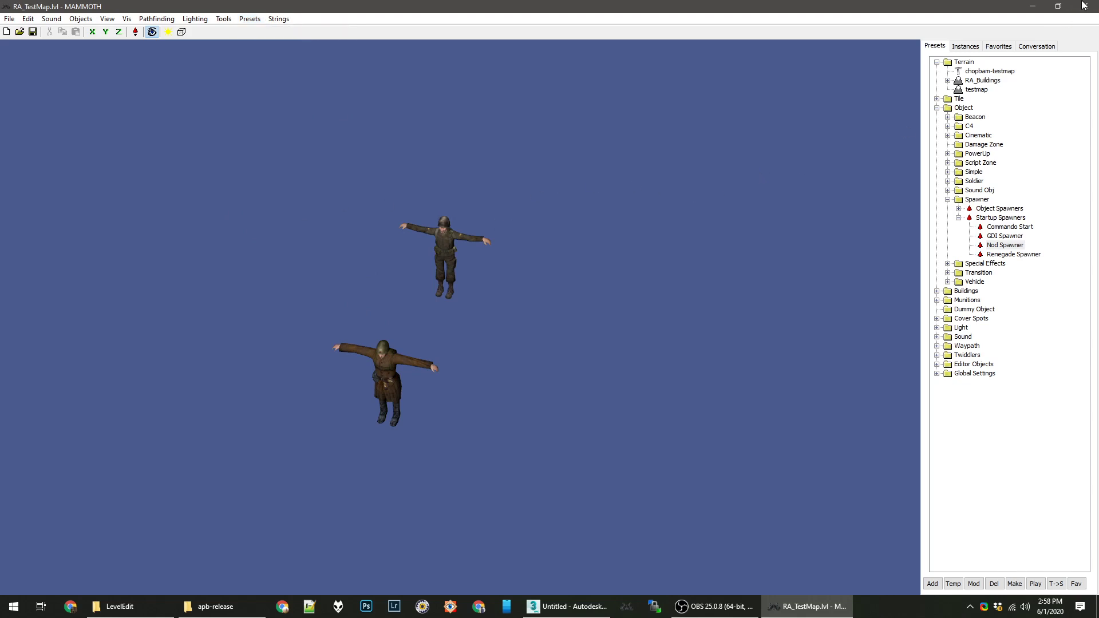
click(1085, 6)
Answer the save prompt, relaunch Mammoth, and reopen RA_TestMap.lvl
click(550, 344)
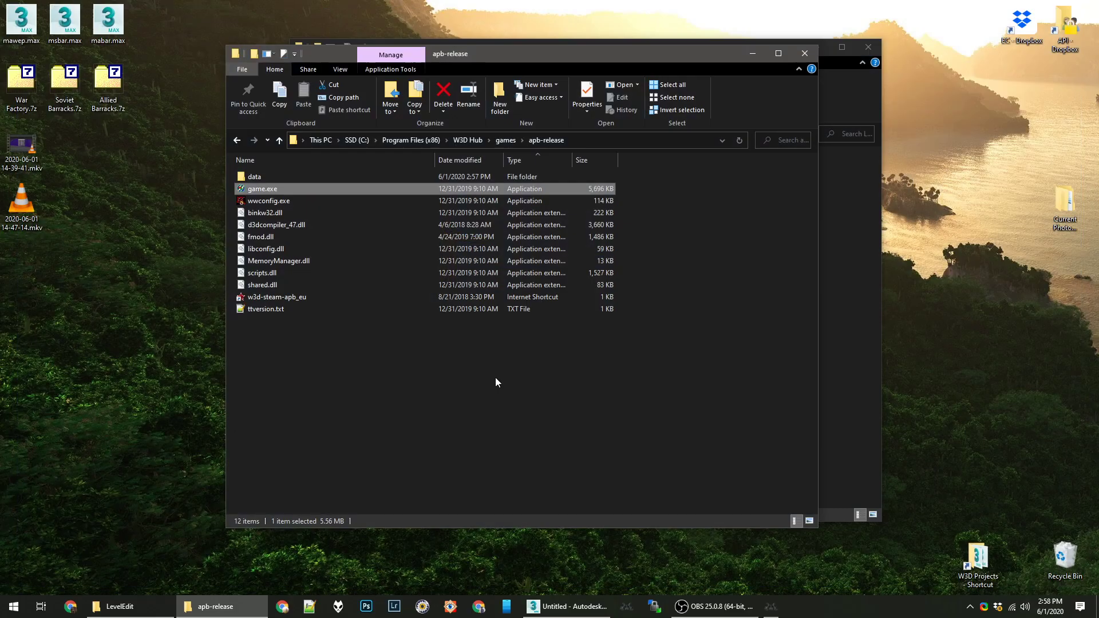
click(422, 400)
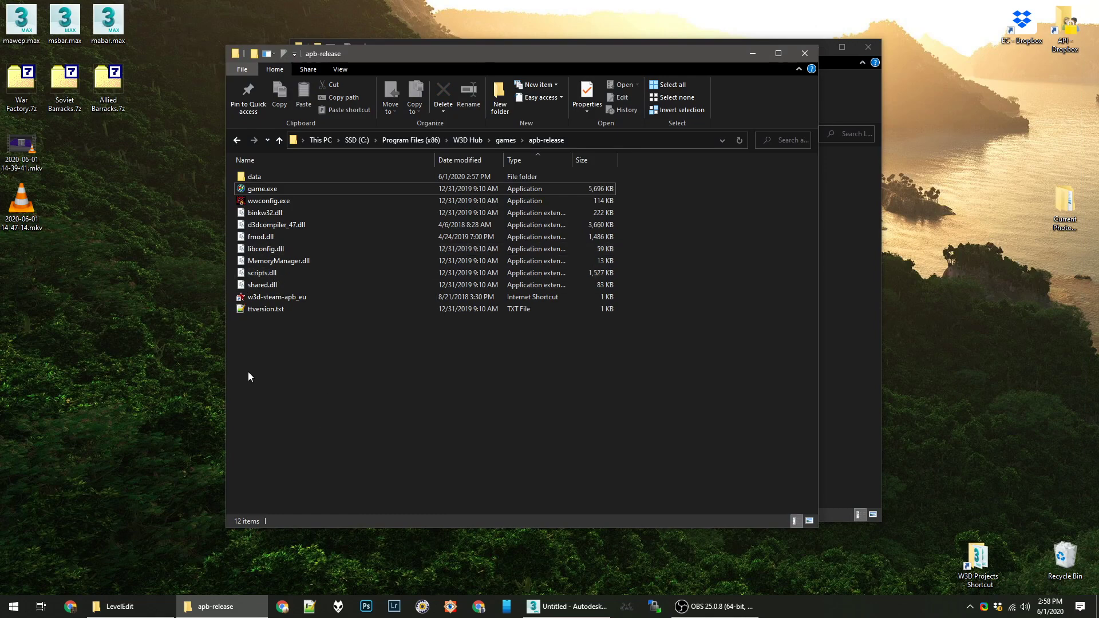
click(152, 606)
click(339, 214)
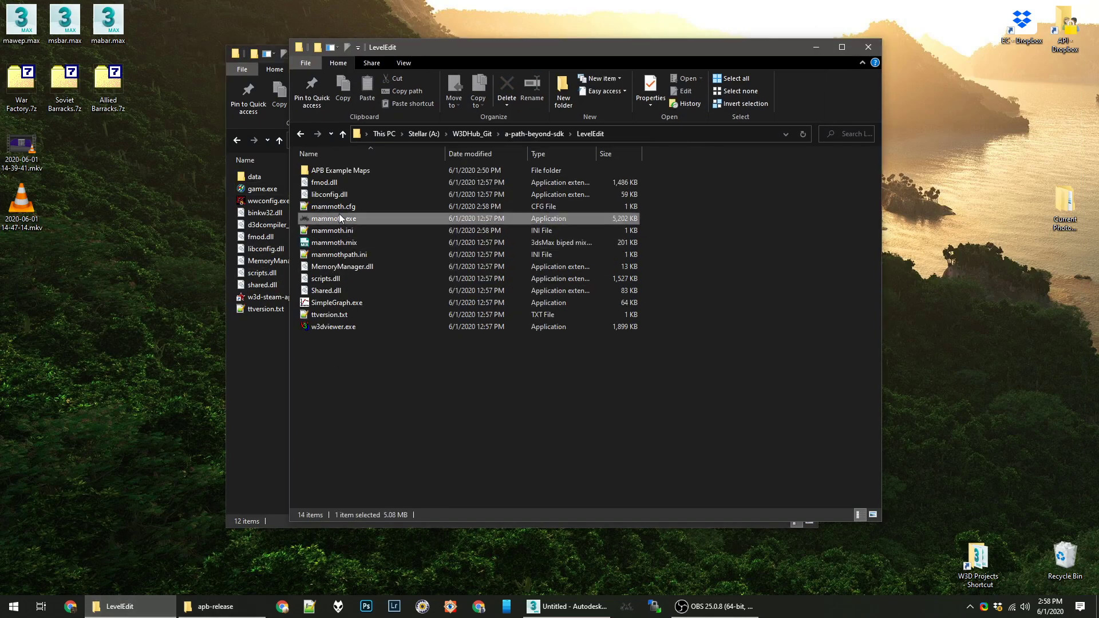
right_click(339, 214)
click(369, 224)
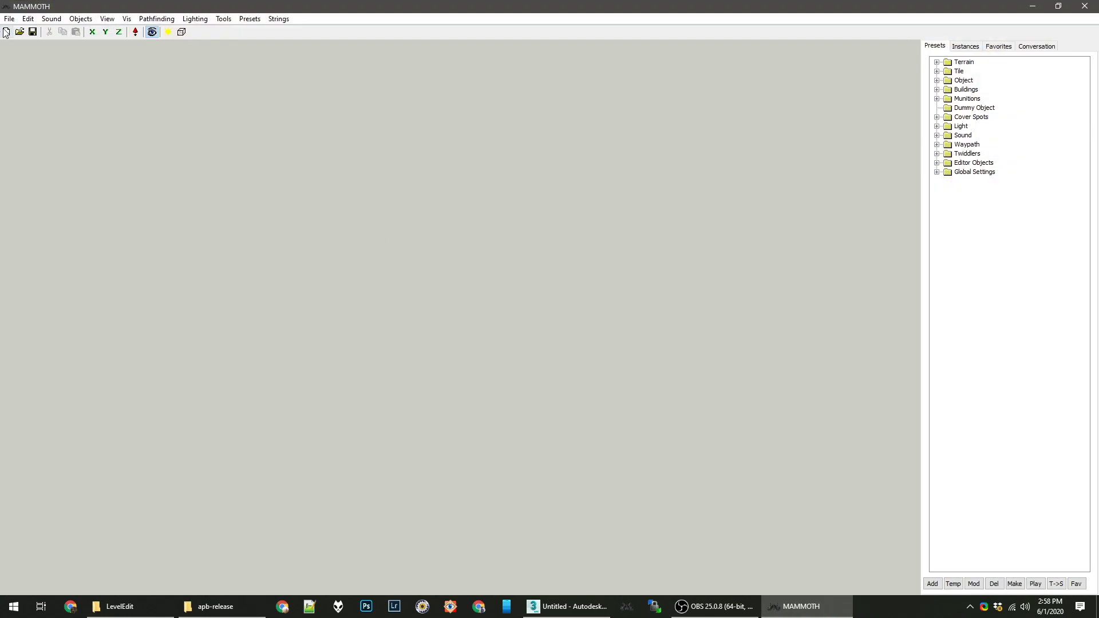
click(9, 18)
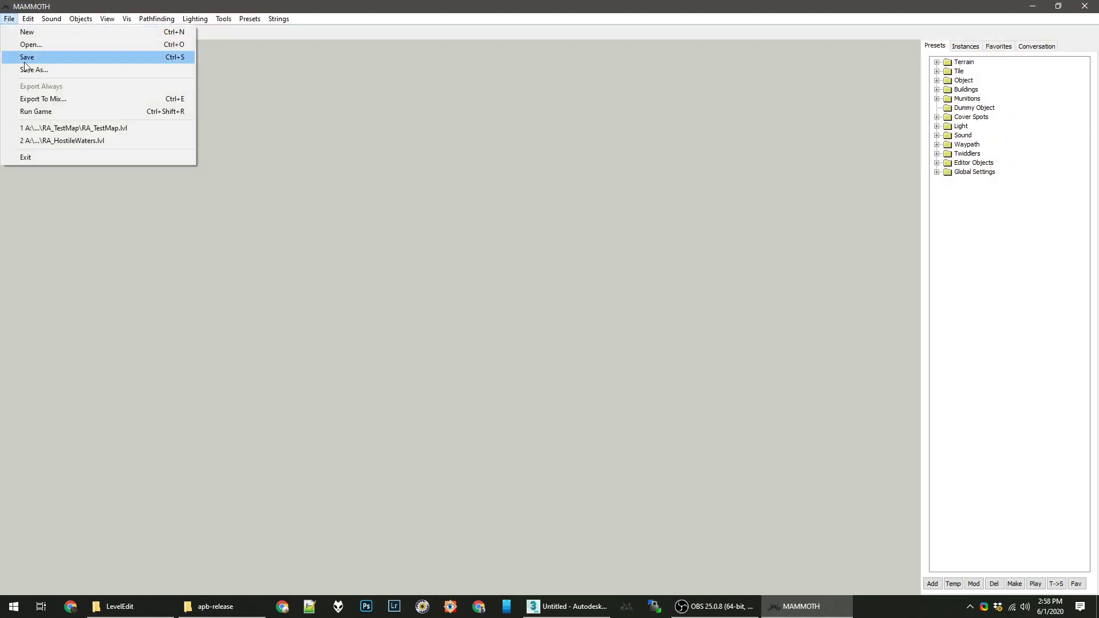
click(58, 126)
Run the game from Mammoth, fire at the ground, quit, and orbit around the soldiers
drag(298, 123, 366, 143)
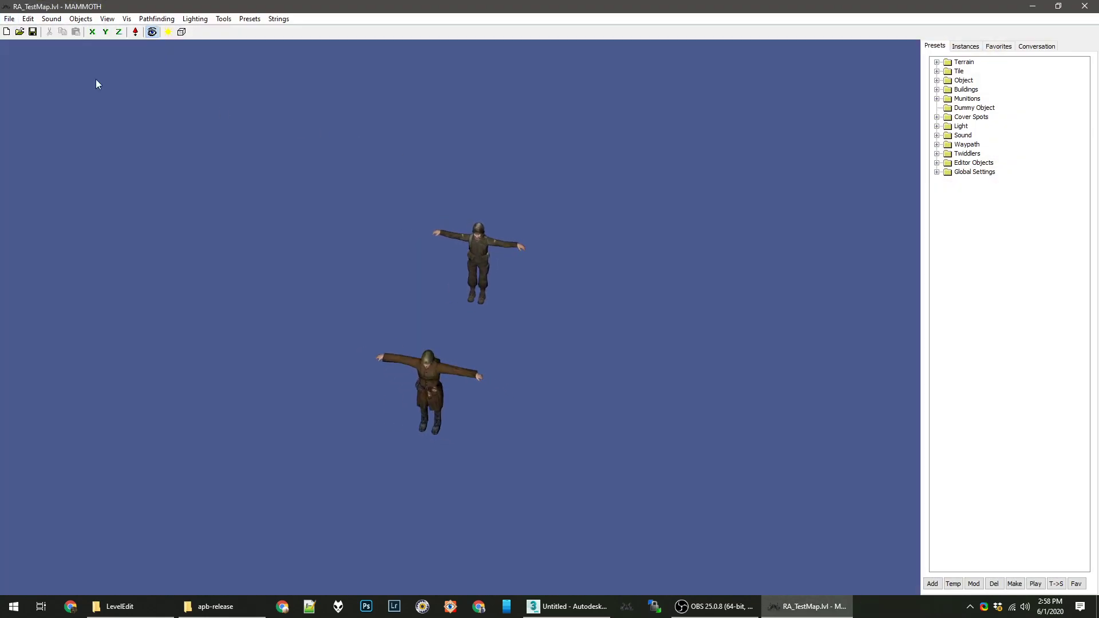
click(28, 18)
mouse_move(9, 18)
click(40, 111)
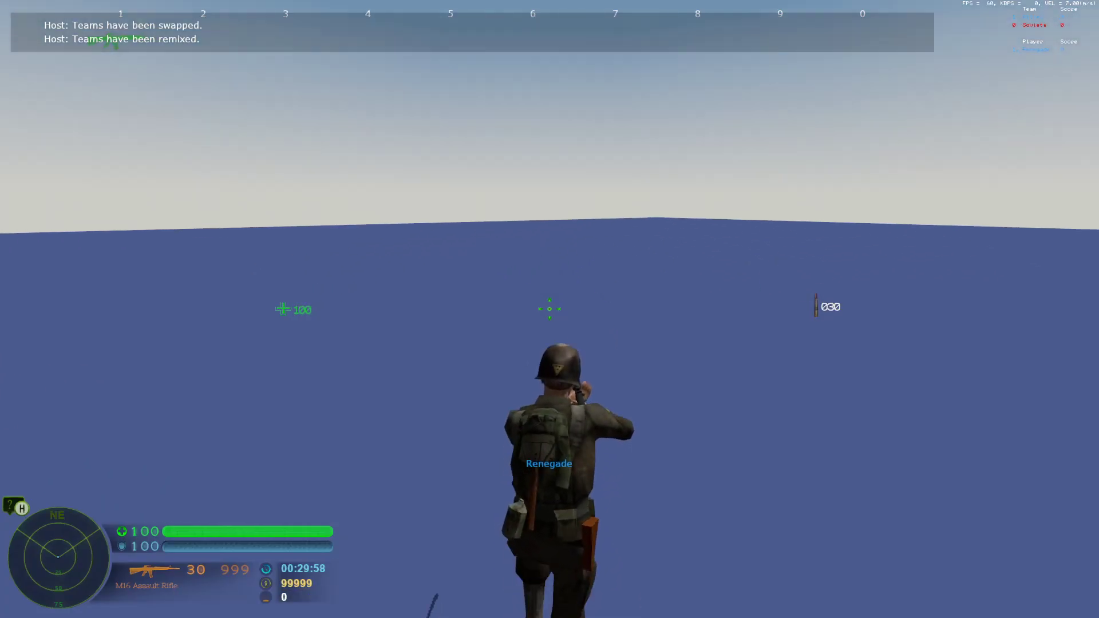
key(w)
click(549, 309)
click(550, 309)
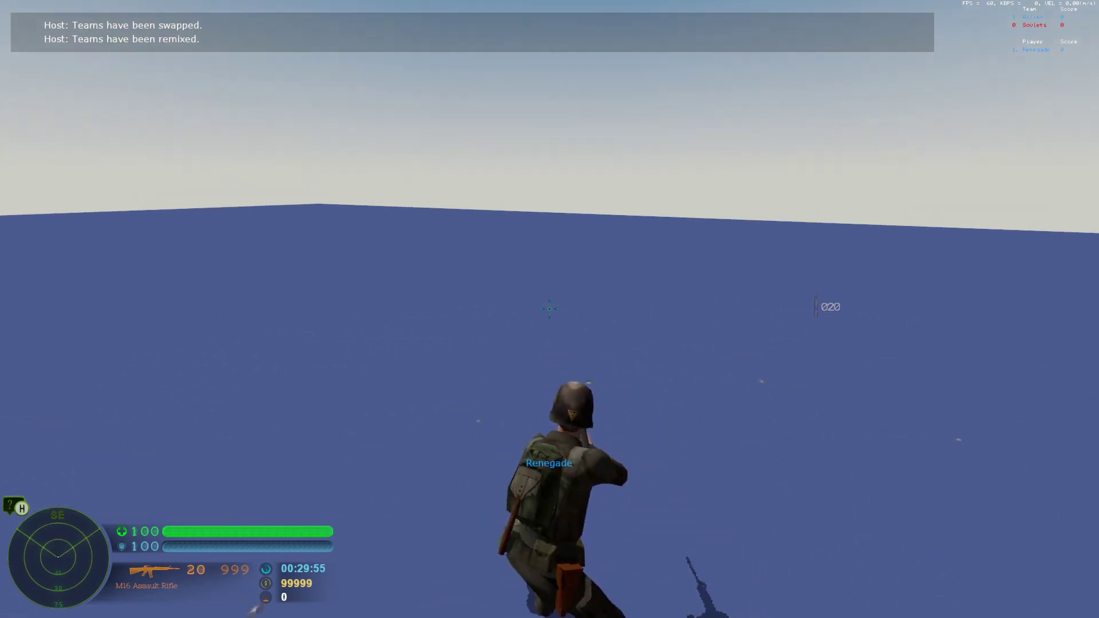
key(alt+F4)
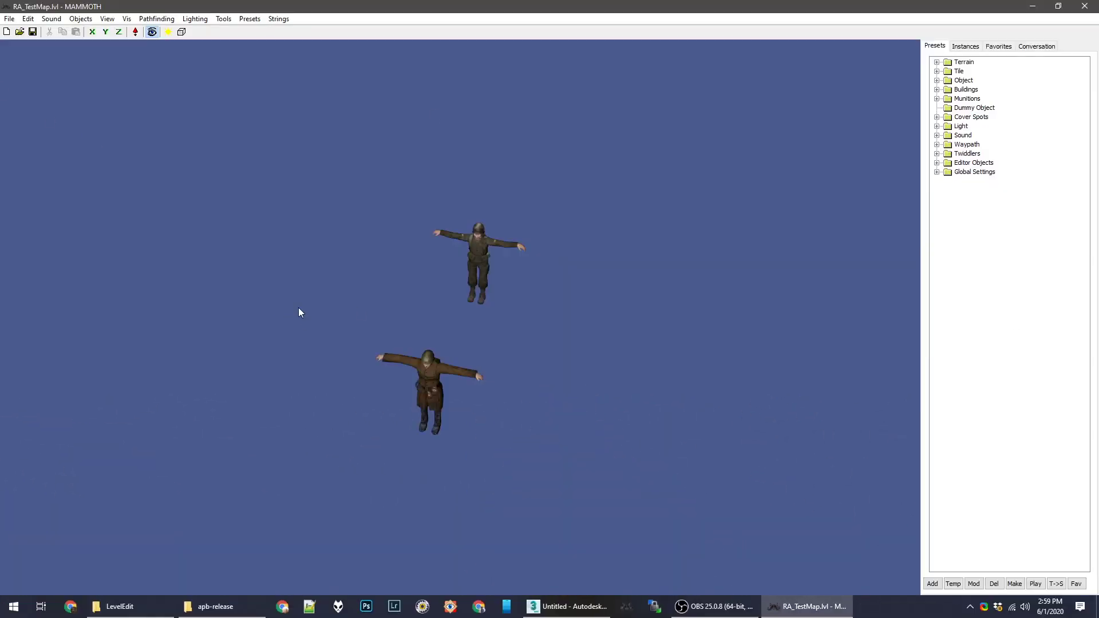
key(alt+Tab)
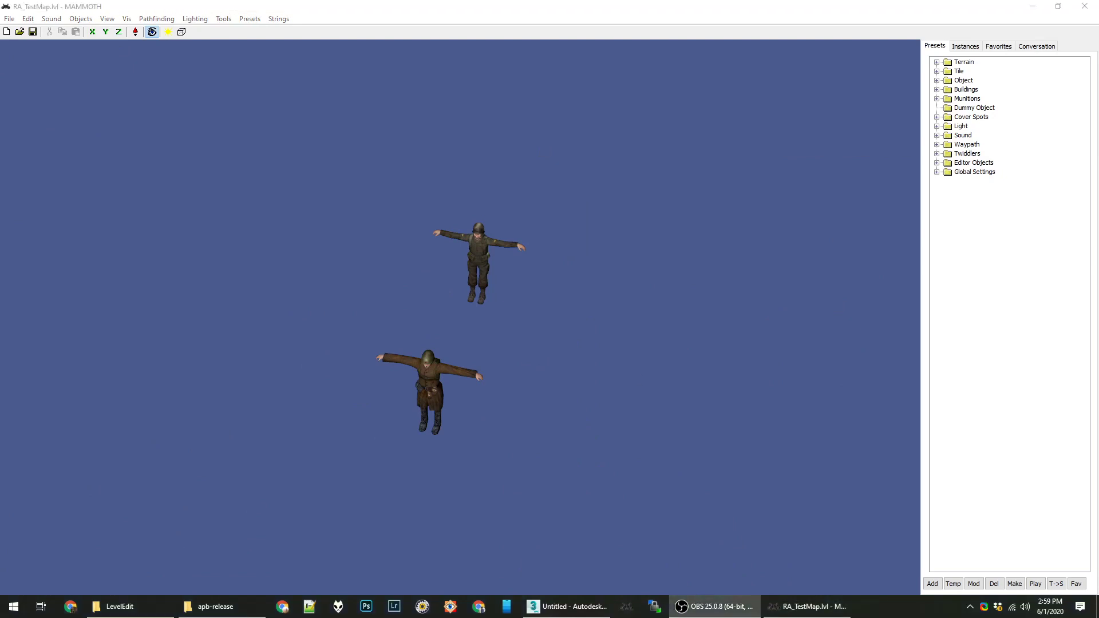
drag(451, 235, 369, 198)
right_drag(368, 203, 370, 177)
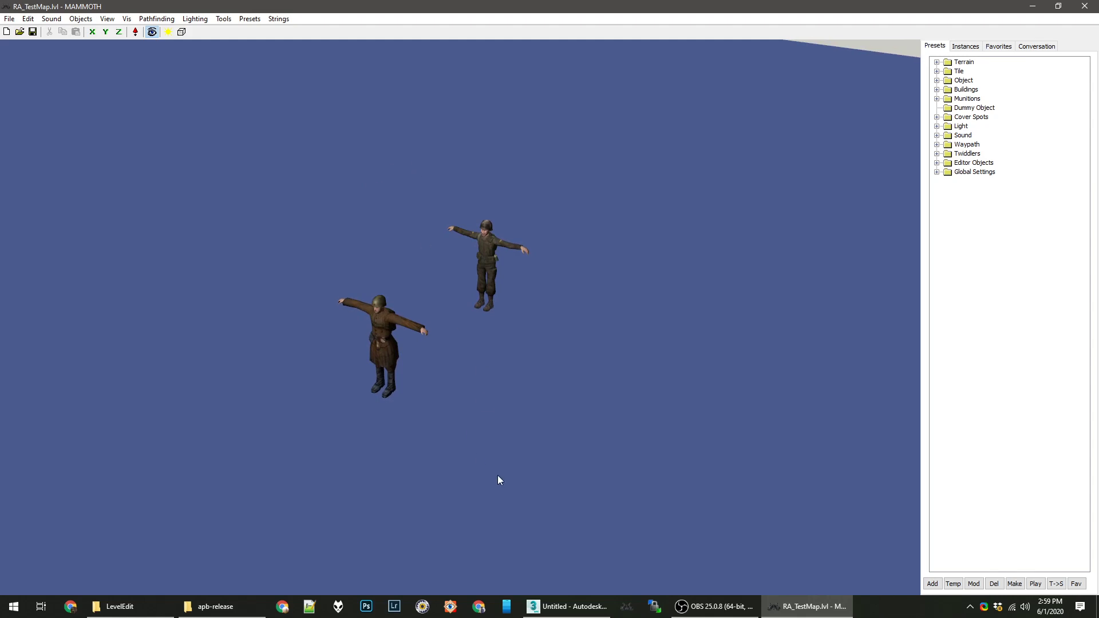
click(562, 614)
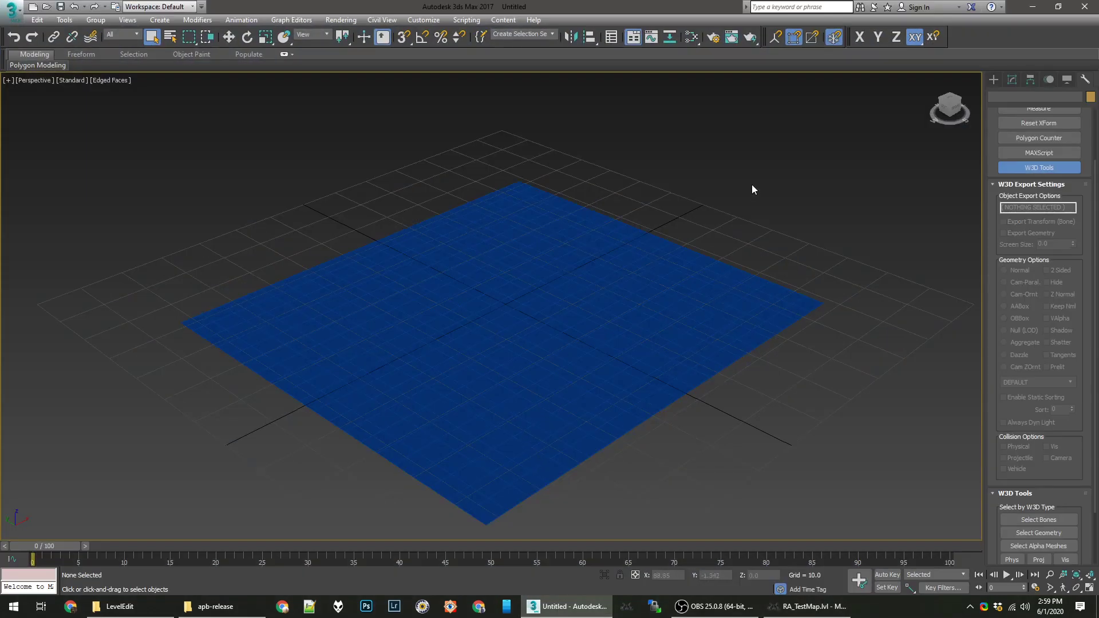
scroll(484, 220, up, 4)
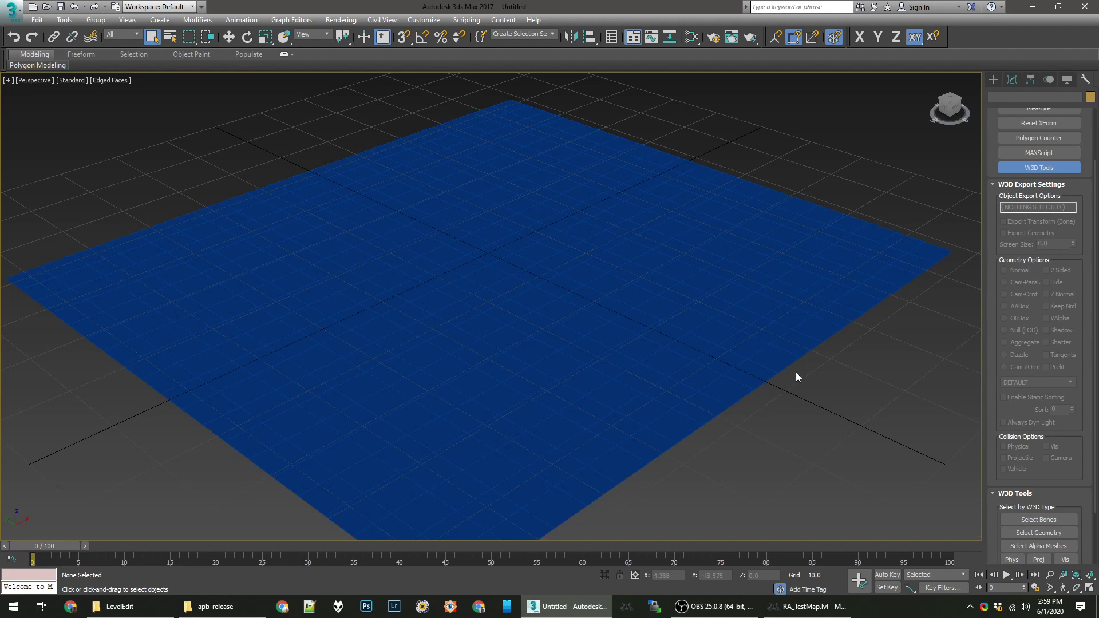
key(ctrl+m)
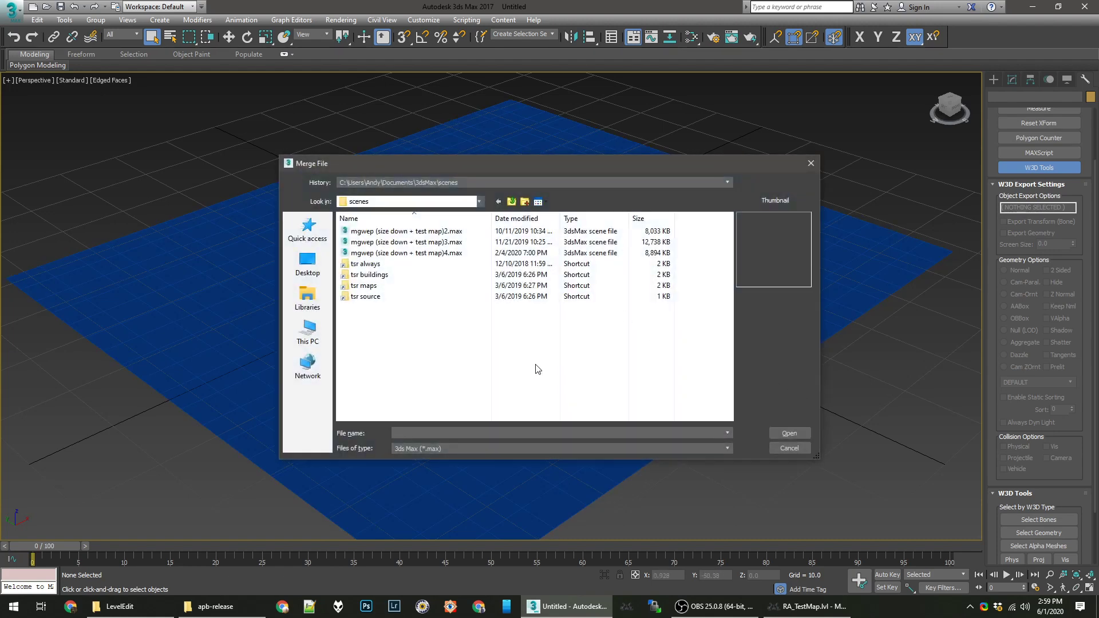
key(ctrl+space)
text(proxy m)
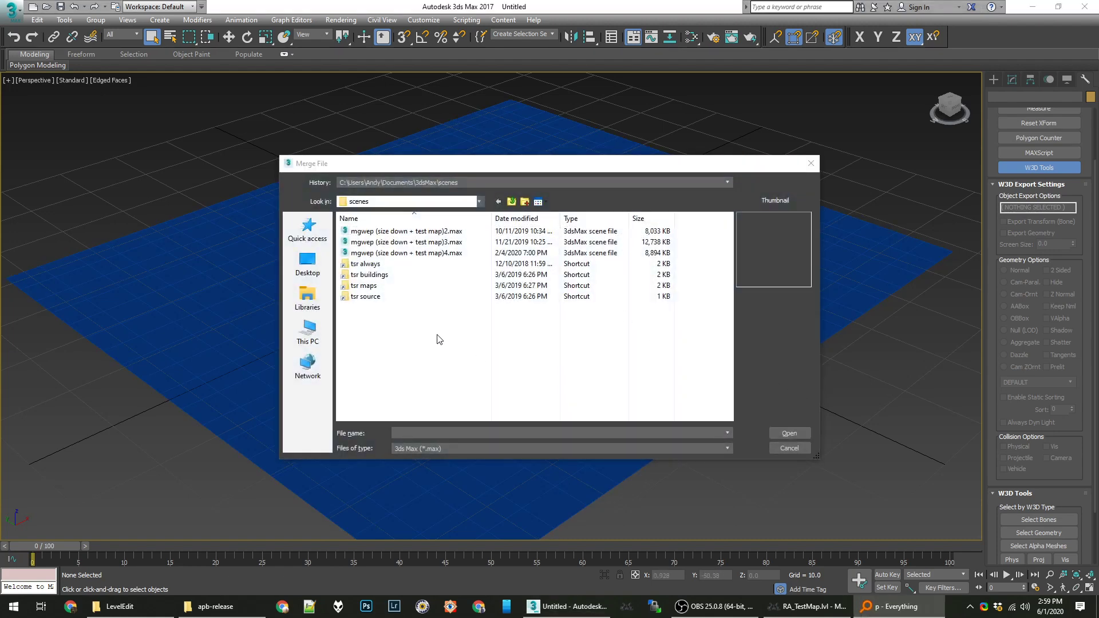
text(aster)
click(493, 432)
text(A:\W3DHub_Git\tiberian-sun-reborn\source\Maps\_TSR Proxy Masters.max)
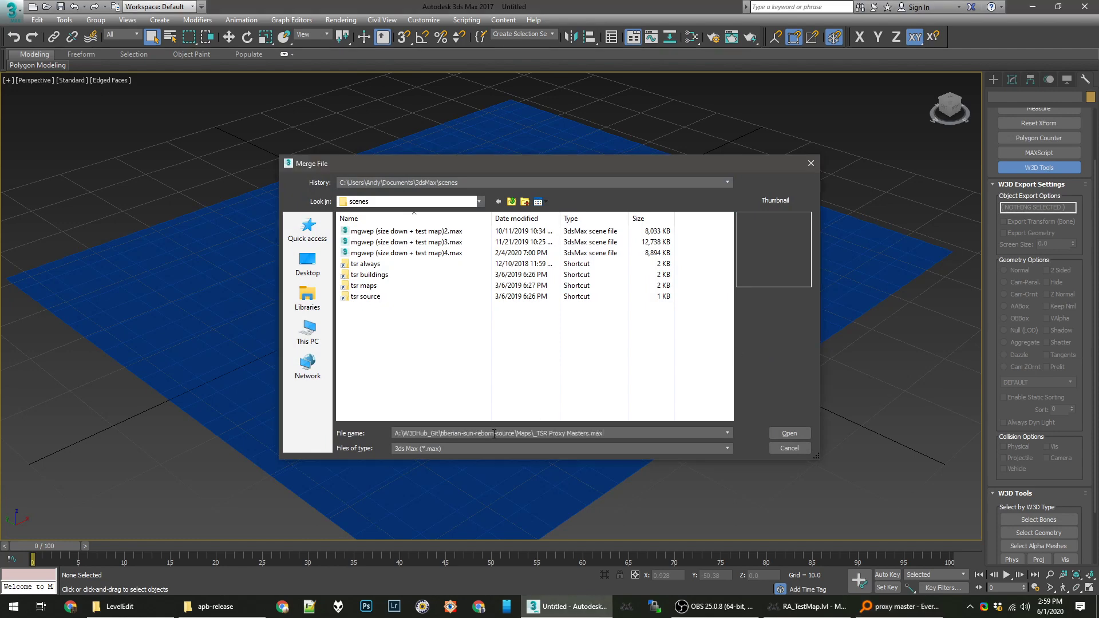
click(789, 433)
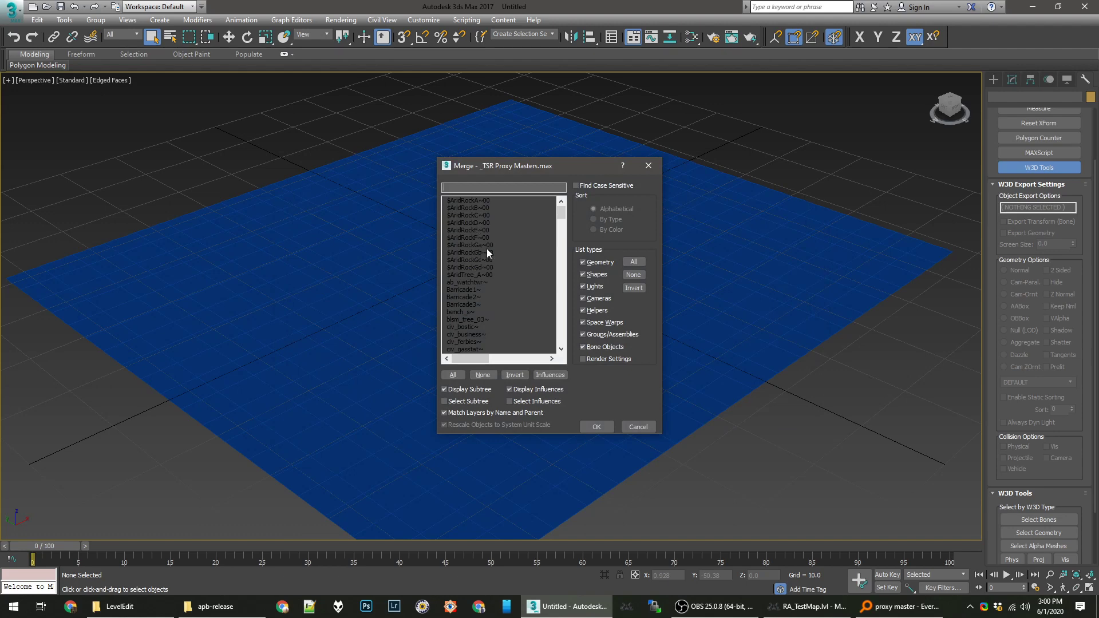
click(639, 426)
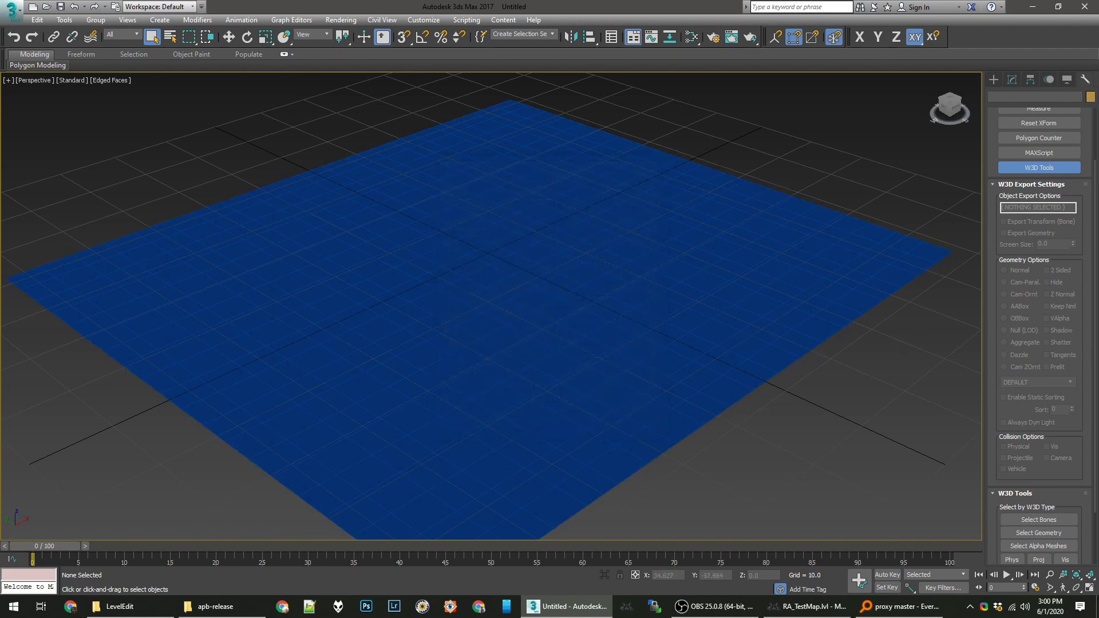
key(alt+Tab)
click(819, 145)
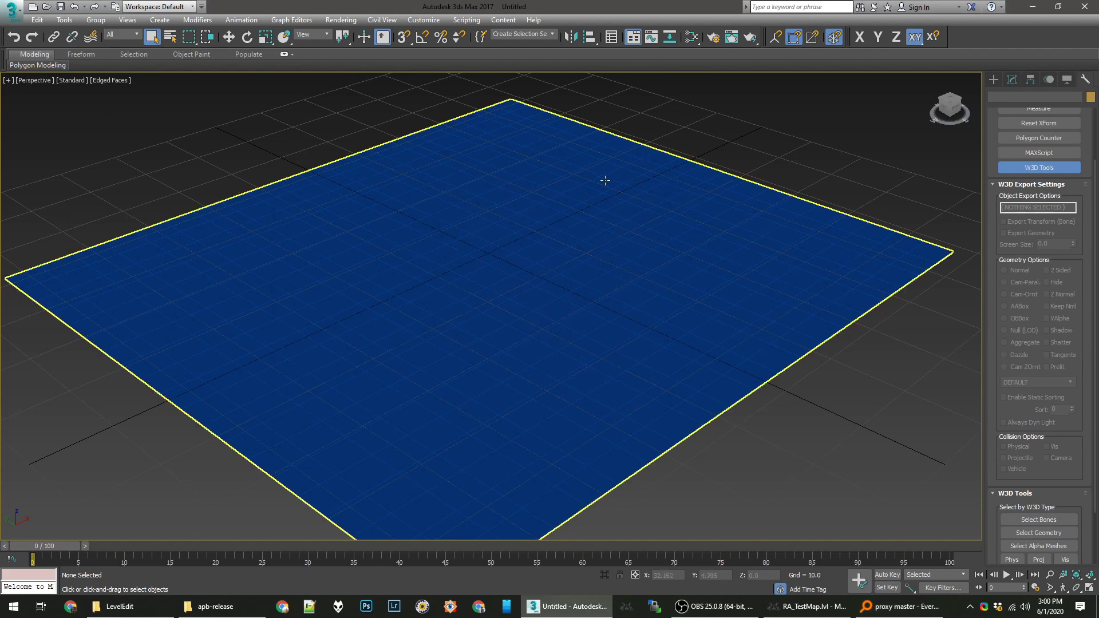
key(ctrl+m)
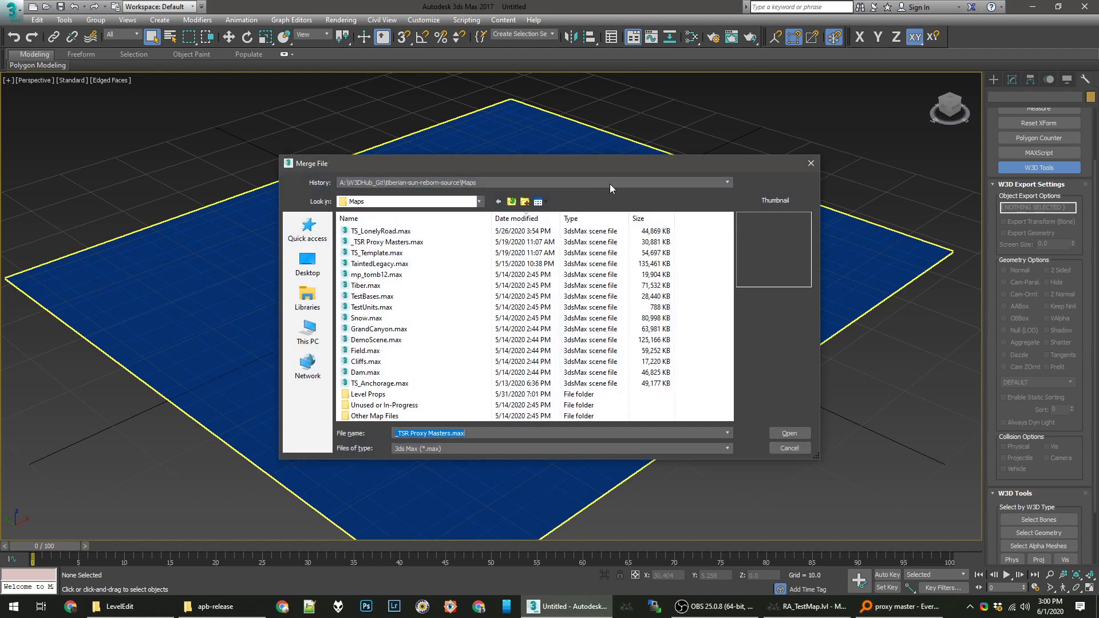
click(791, 449)
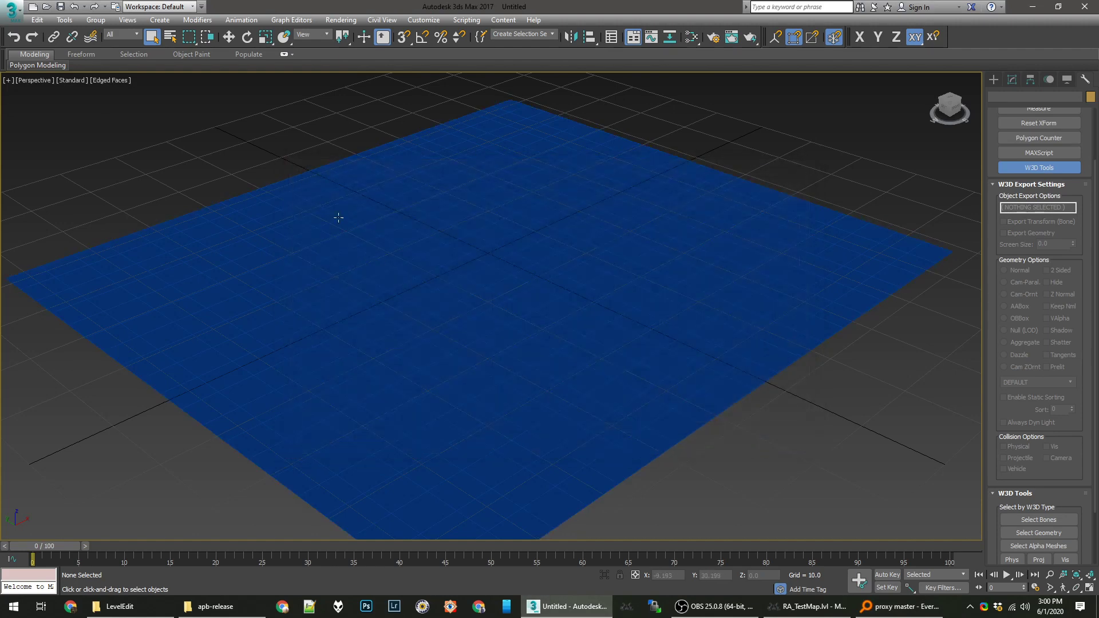
Start a Merge from RA_Proxy_Masters.max to list its objects
click(11, 11)
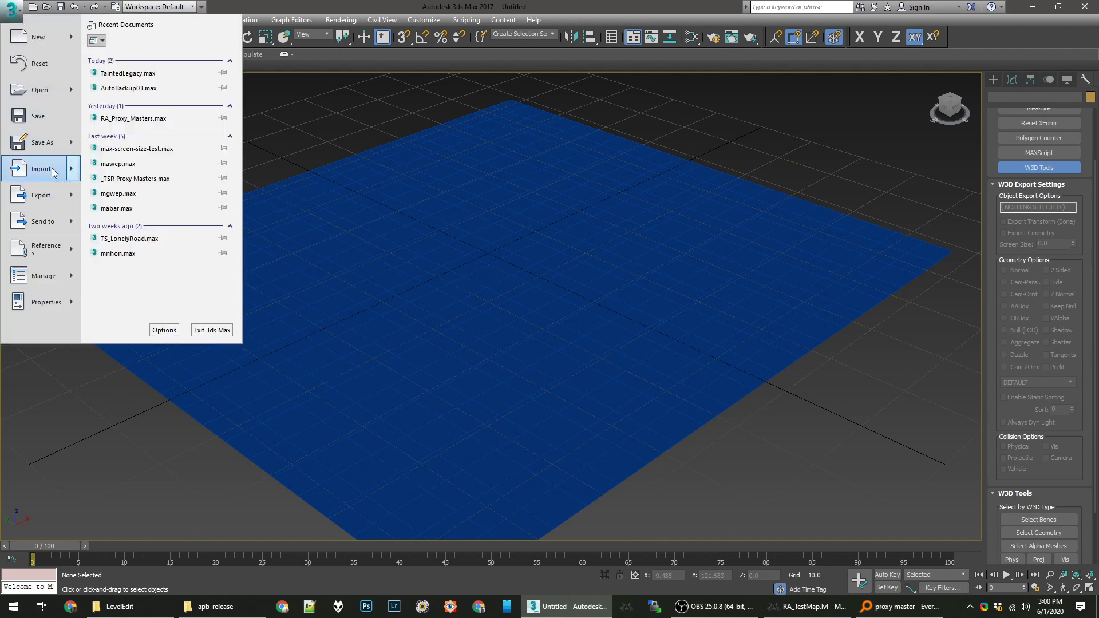
mouse_move(53, 172)
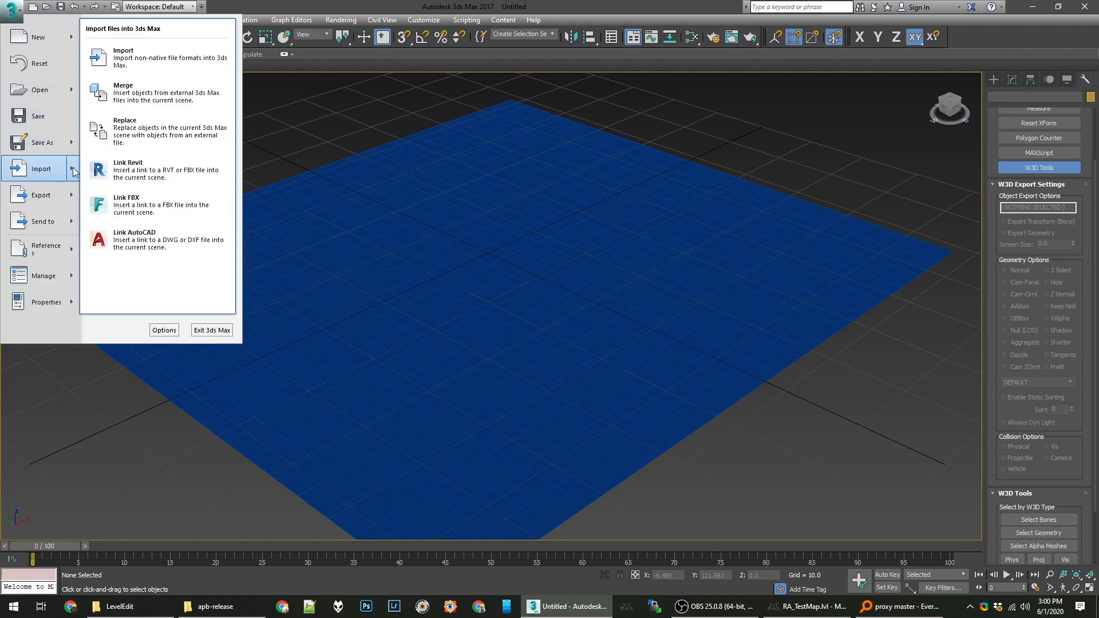
click(136, 95)
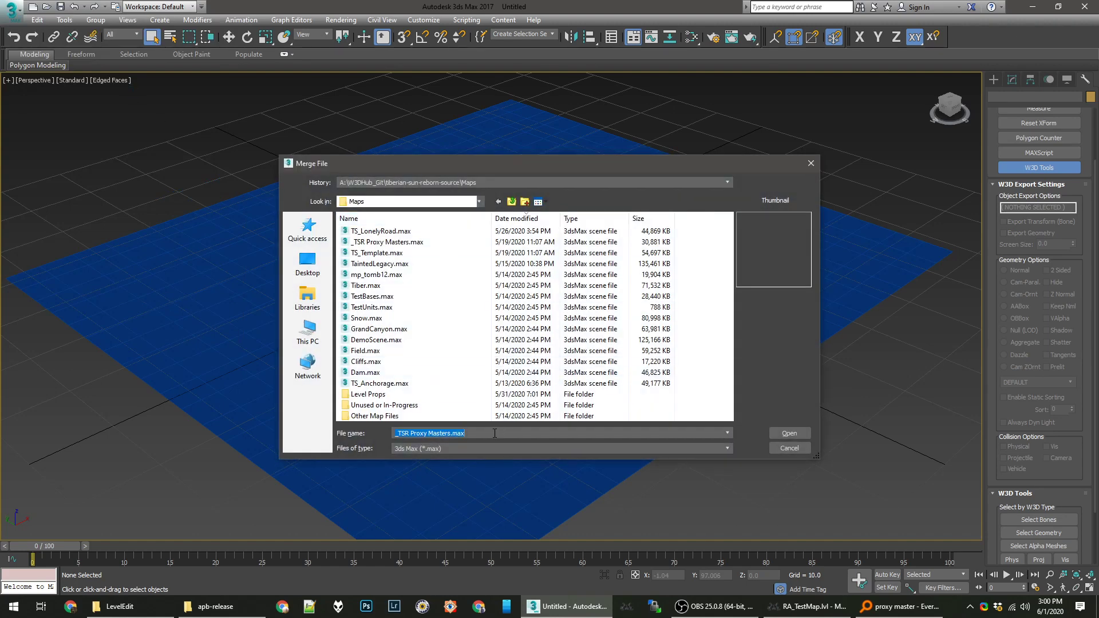
text(A:\Dropbox\W3D Projects\RA_Proxy_Masters.max)
click(789, 435)
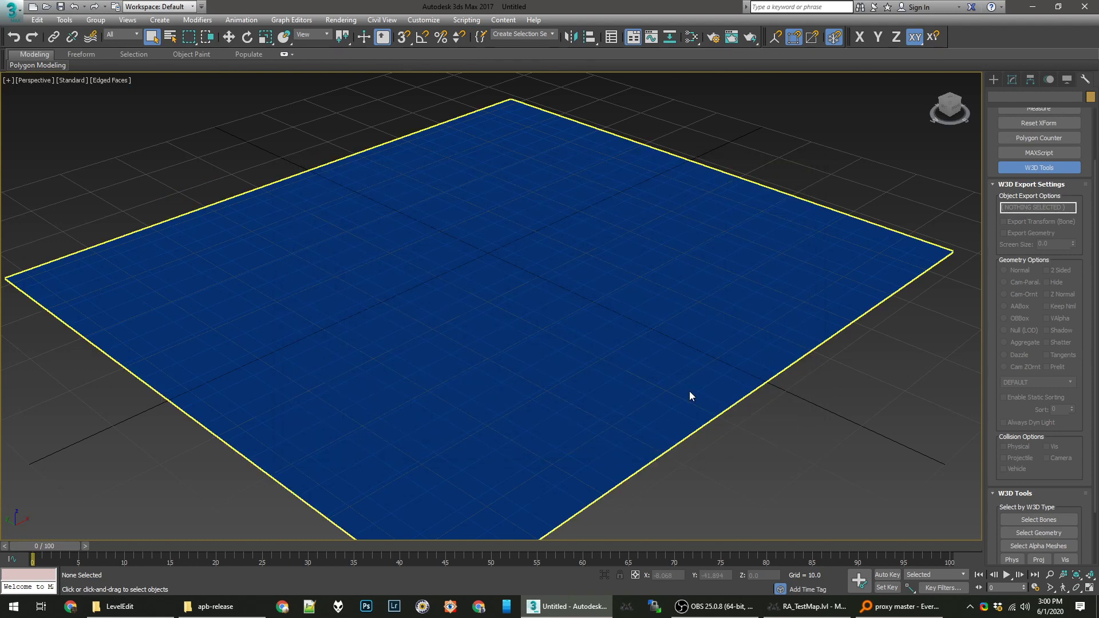
key(ctrl+m)
text(A:\Dropbox\W3D Projects\RA_Proxy_Masters.max)
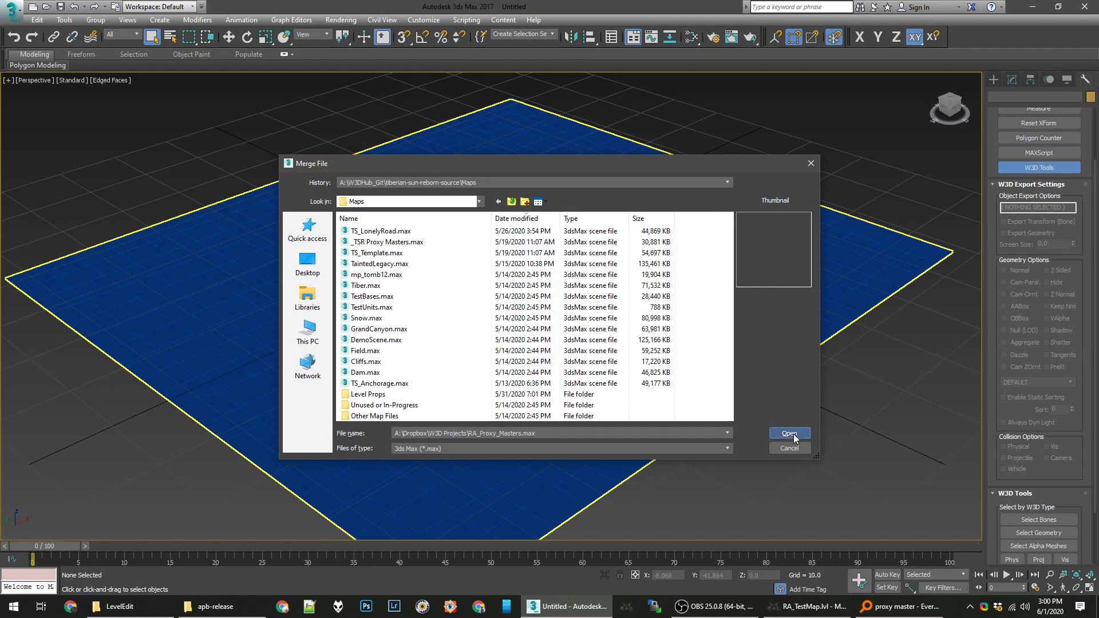
click(794, 434)
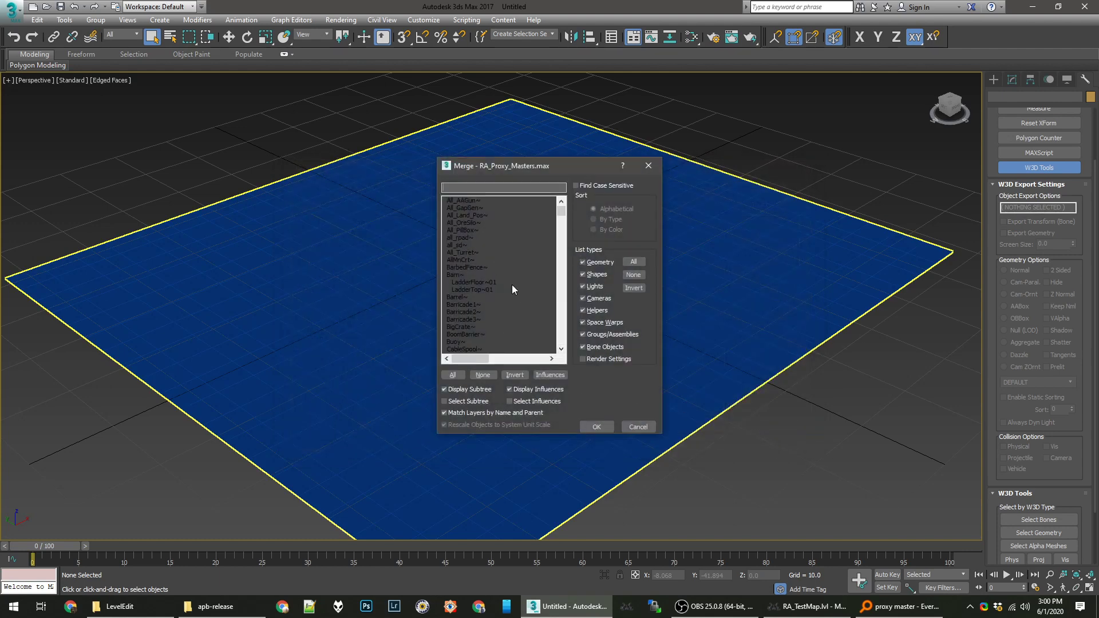
Filter the object list by 'all' and merge All_PillBox~ into the scene
click(483, 238)
scroll(494, 242, down, 12)
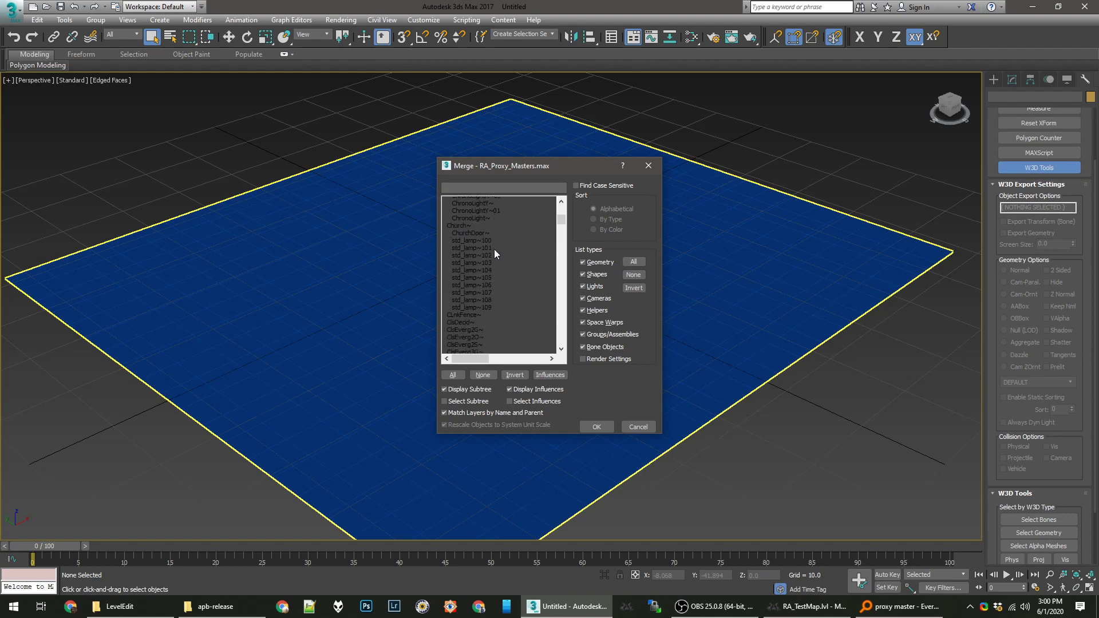
scroll(493, 249, down, 2)
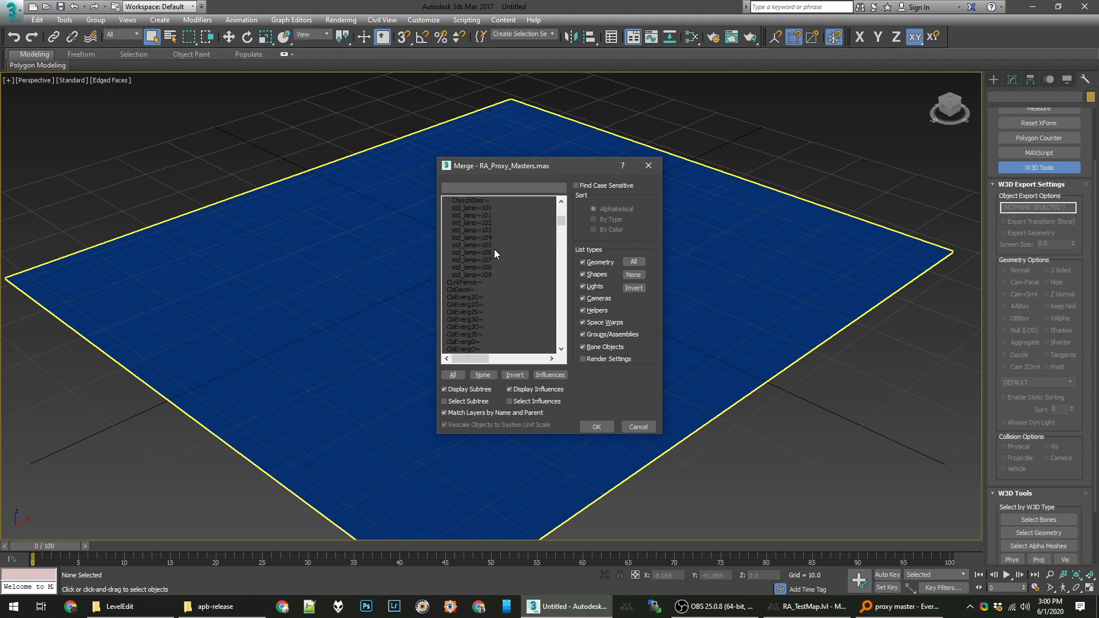
click(486, 188)
text(all)
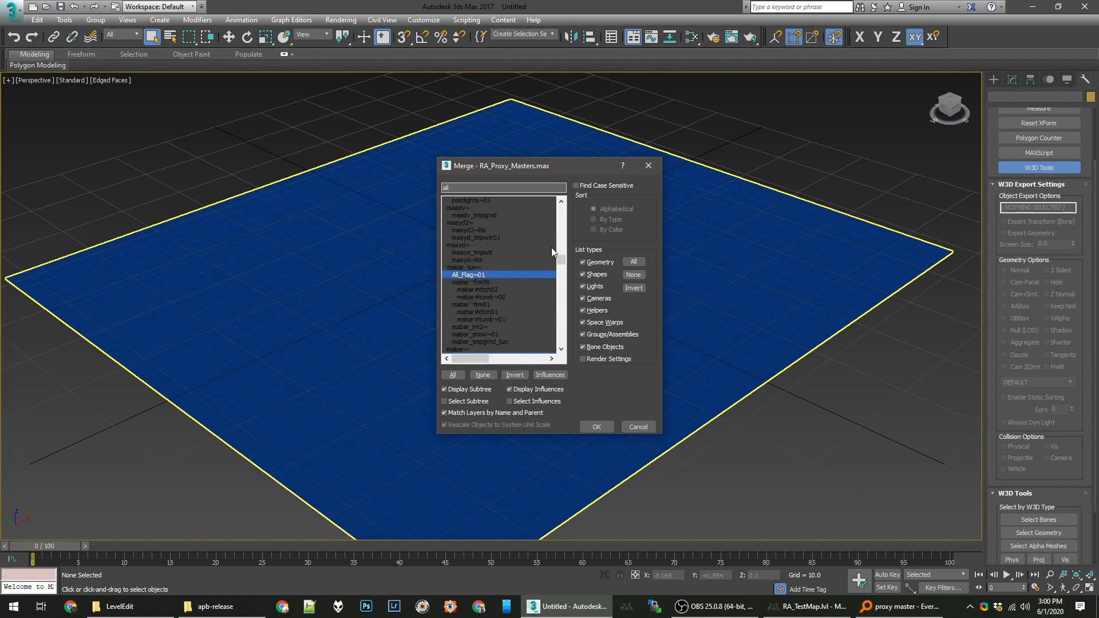
drag(561, 259, 569, 202)
click(521, 214)
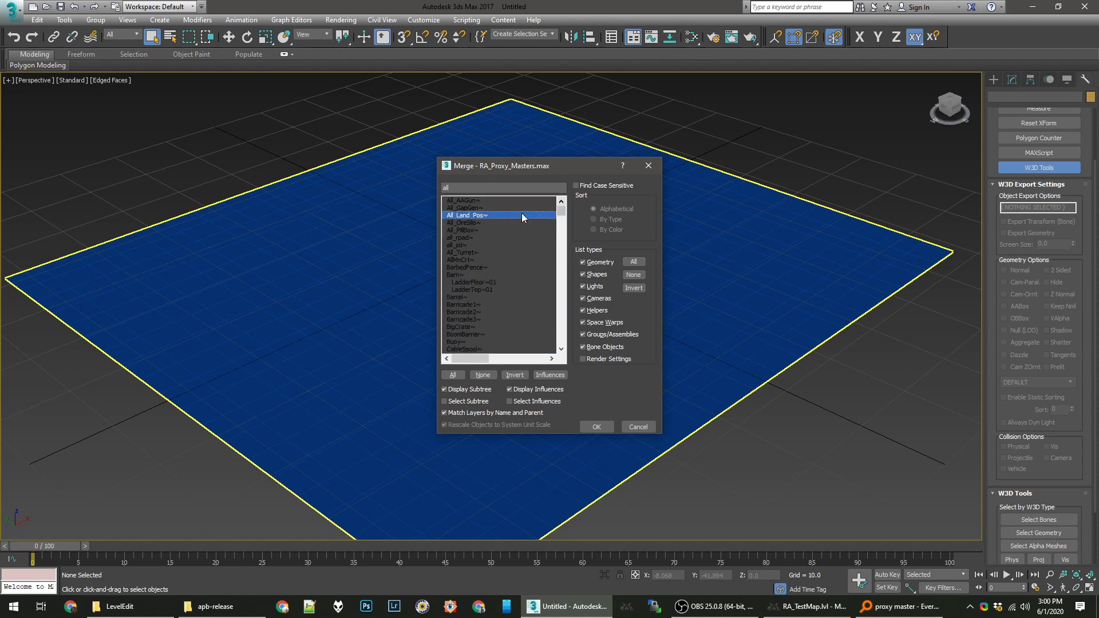
click(478, 231)
click(598, 427)
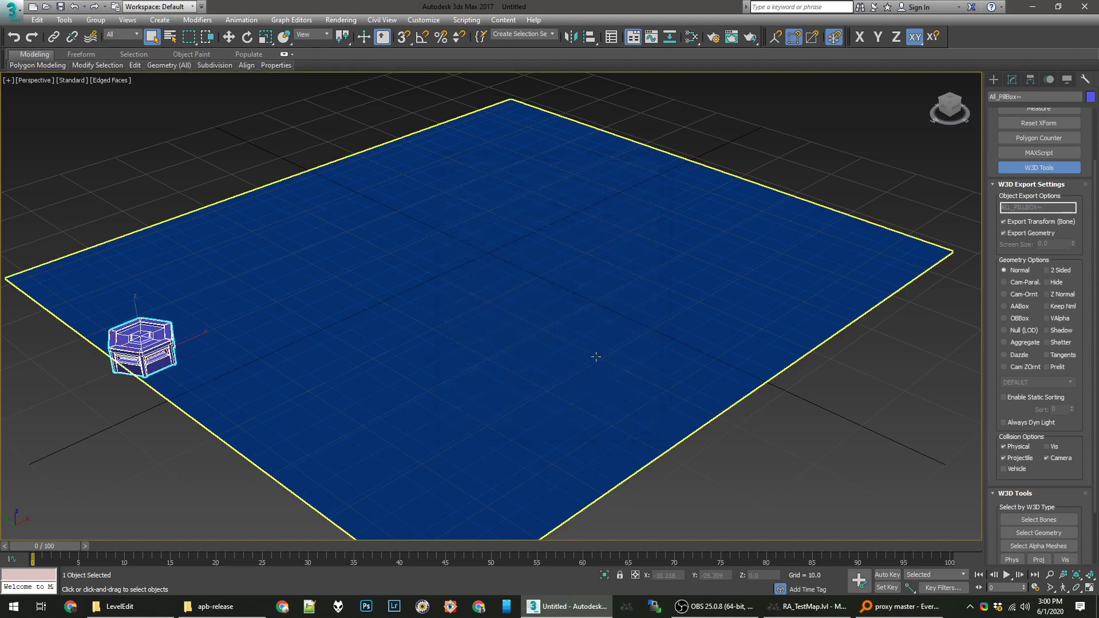
Move the pillbox along X to about -36.73 onto the blue plane
middle_drag(271, 330, 396, 320)
scroll(527, 297, up, 5)
key(w)
drag(554, 233, 658, 343)
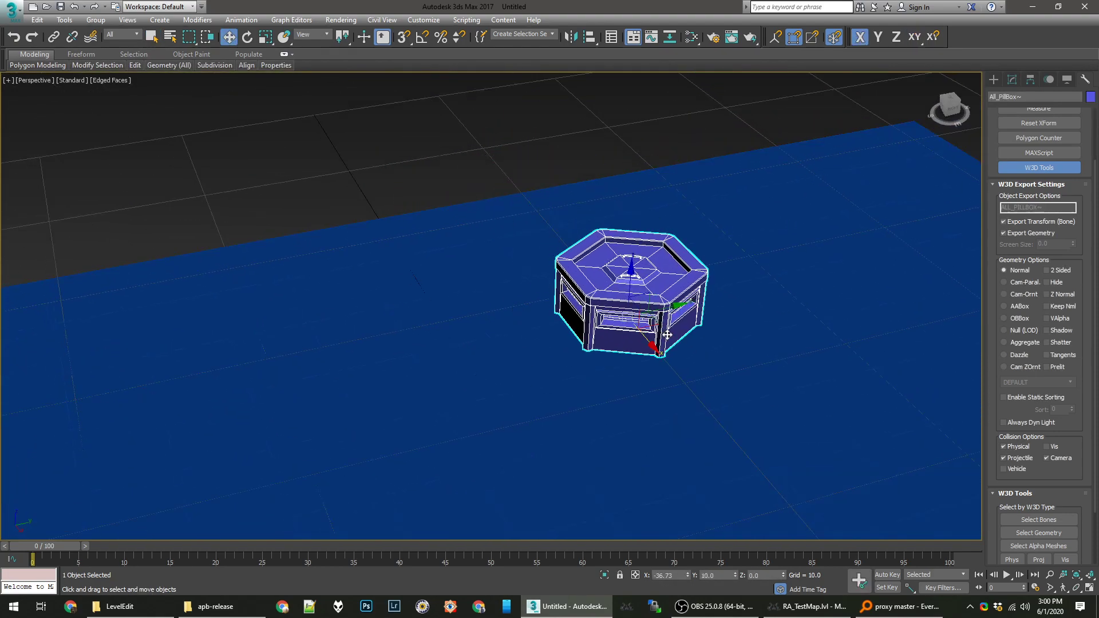
alt+middle_drag(659, 344, 579, 288)
middle_drag(512, 295, 560, 280)
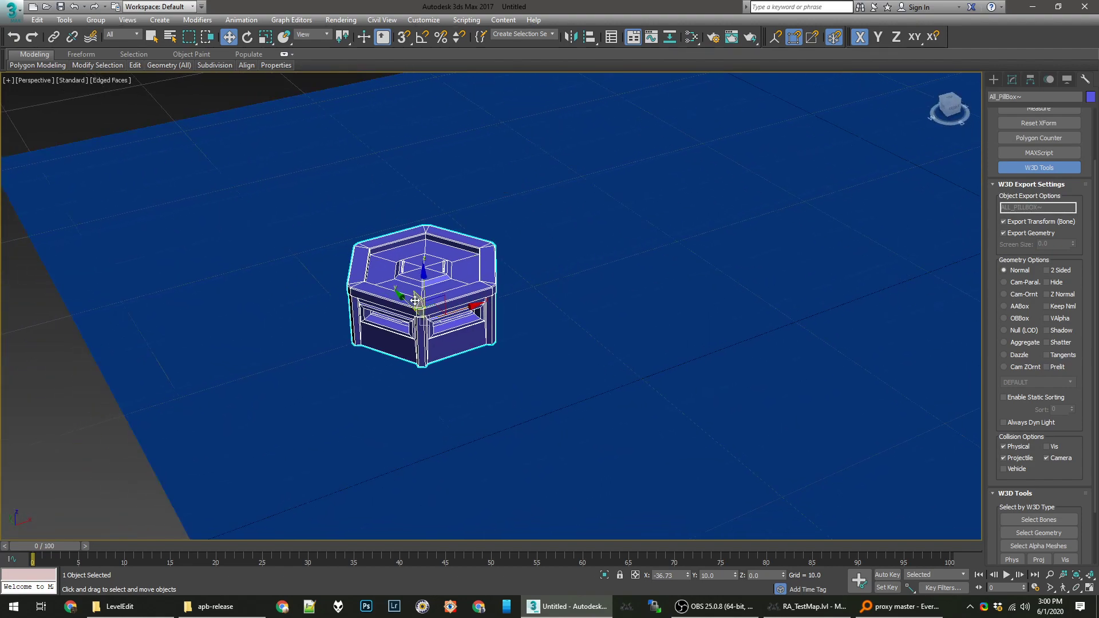
Change the system unit scale from Inches to 1 unit = 1.0 Meters in Units Setup
click(423, 20)
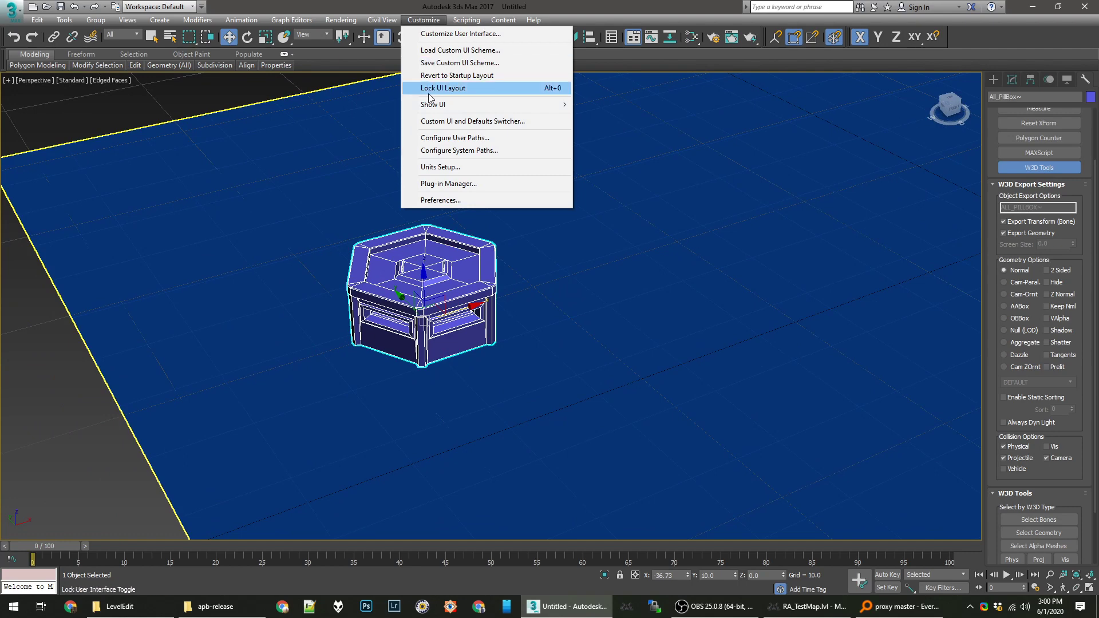
click(435, 167)
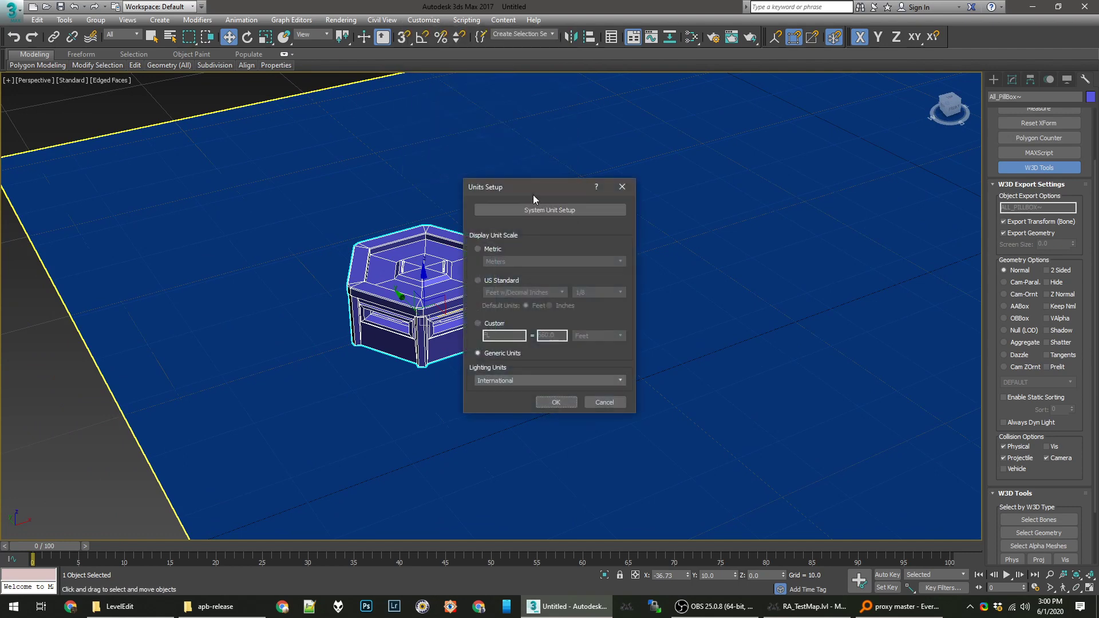
click(540, 210)
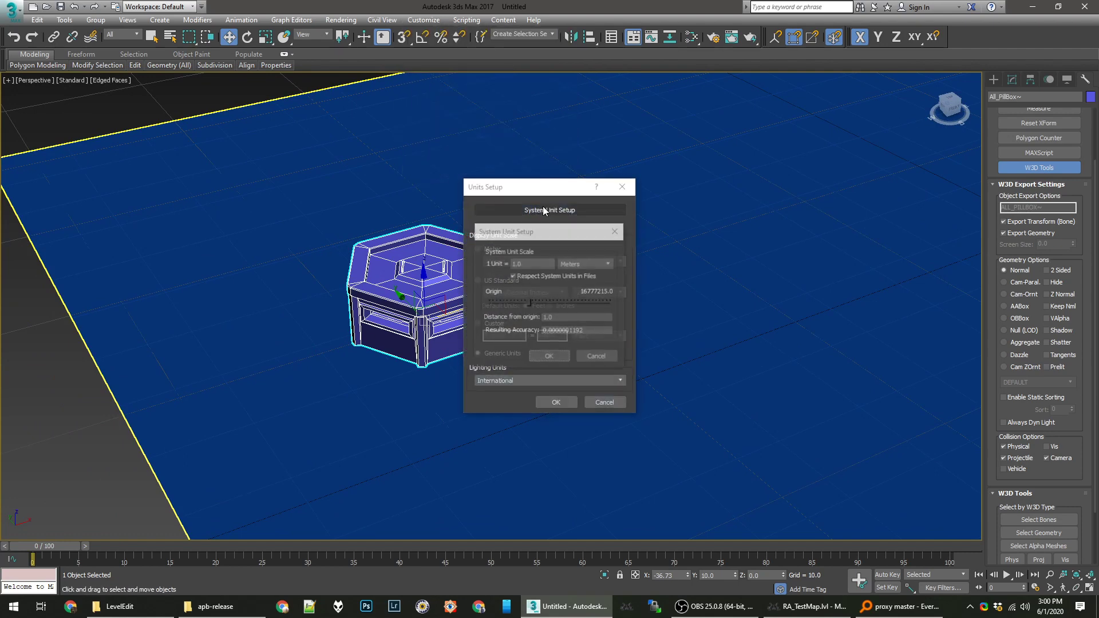
click(577, 264)
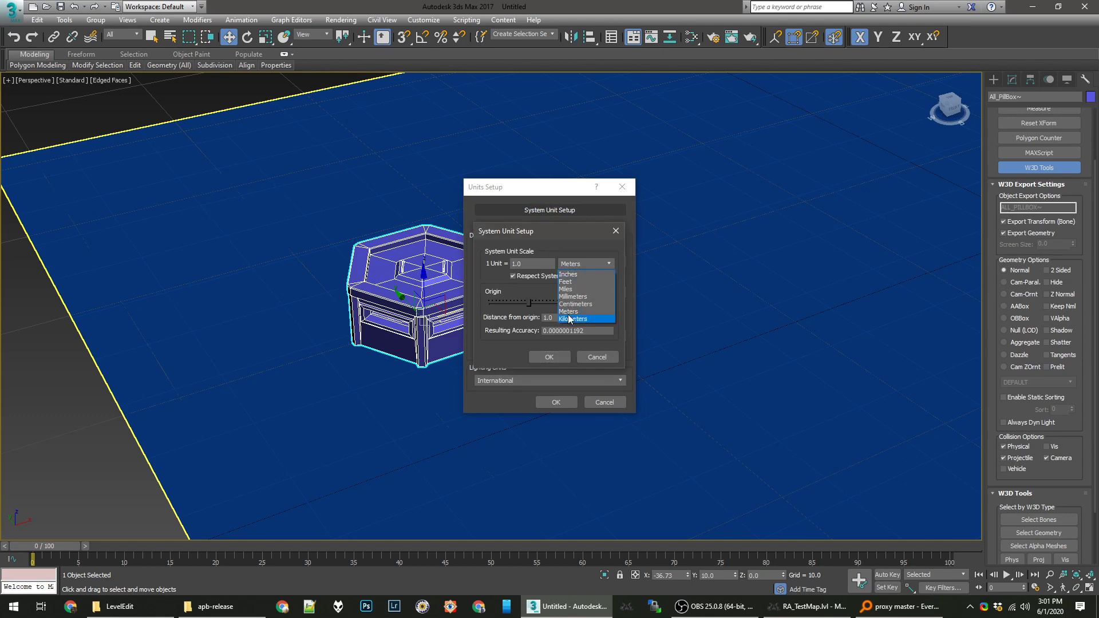
click(570, 276)
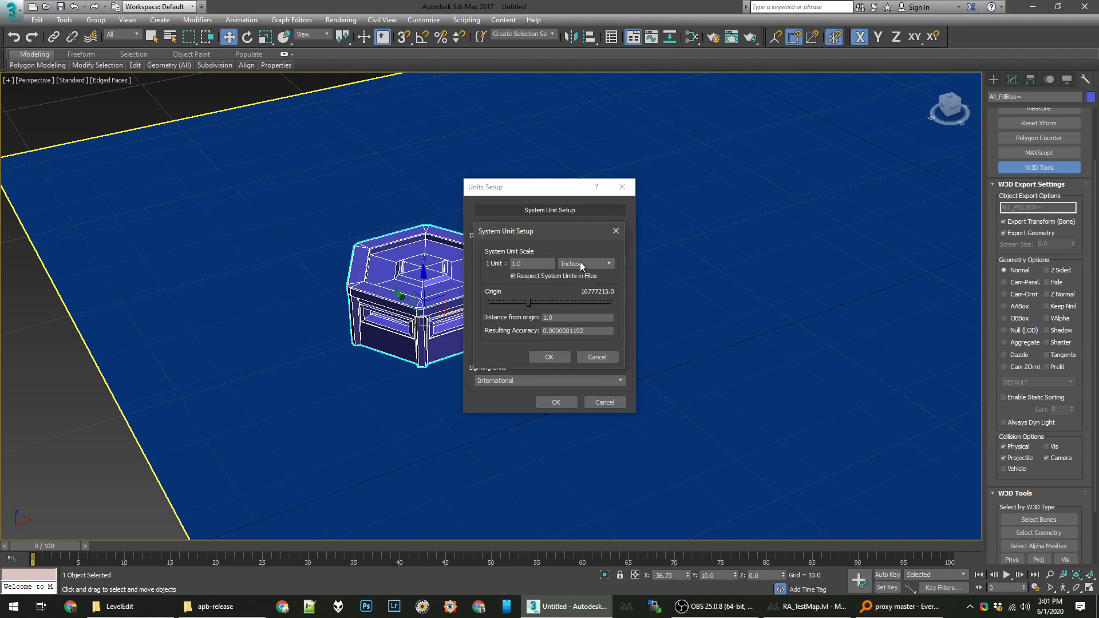
click(583, 262)
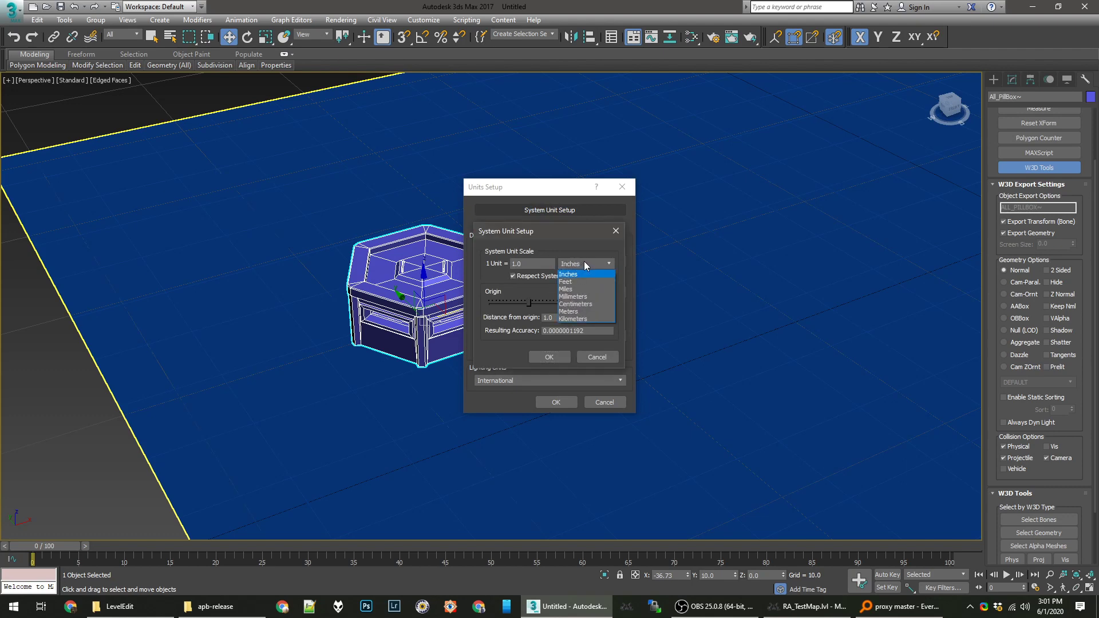
click(569, 312)
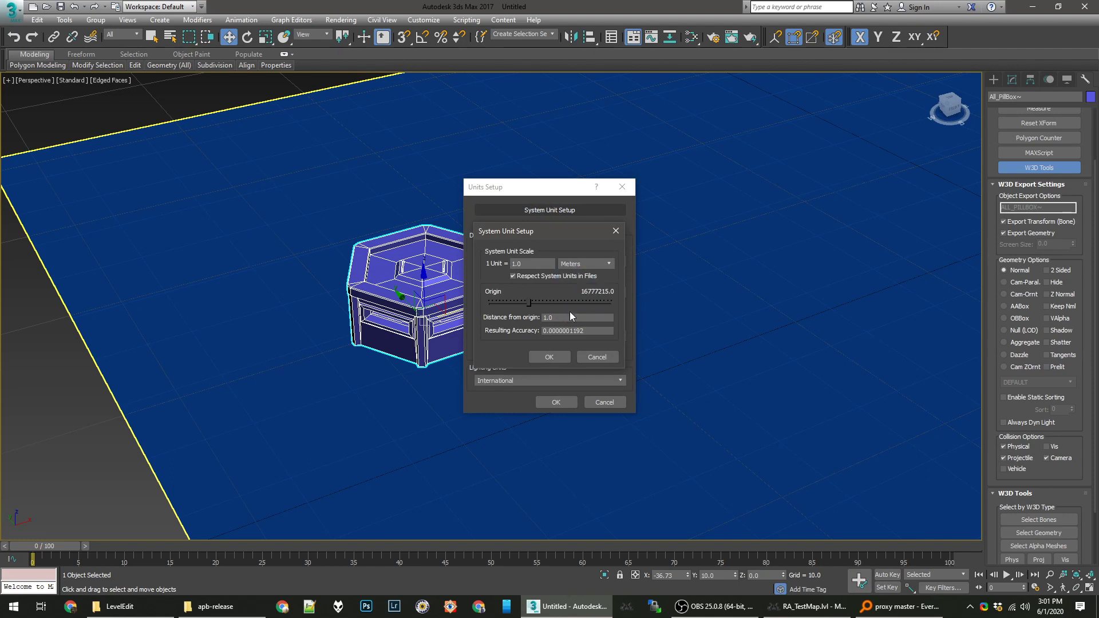
click(551, 357)
click(555, 404)
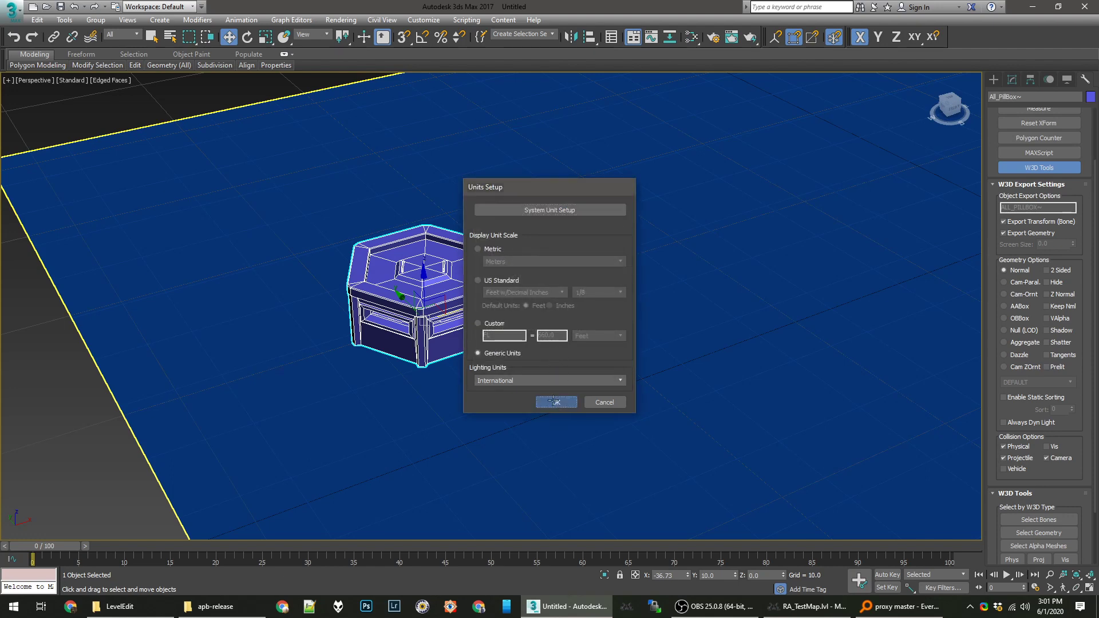
Move the pillbox right toward the plane's middle and nudge it along Y
middle_drag(395, 304, 241, 319)
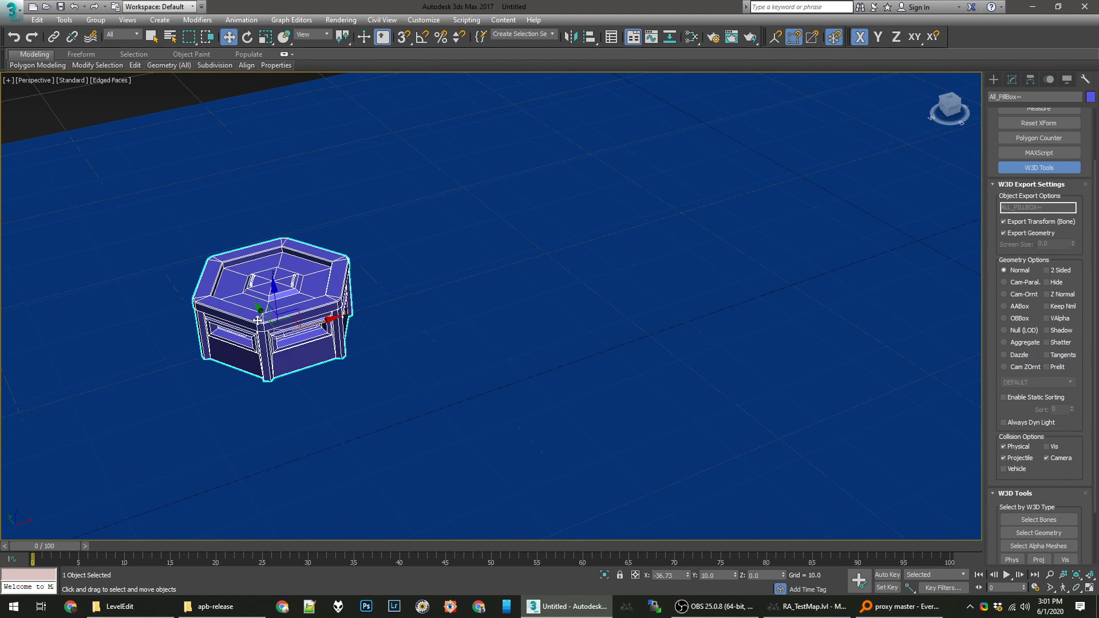
scroll(268, 314, down, 4)
scroll(320, 325, up, 2)
scroll(324, 327, down, 1)
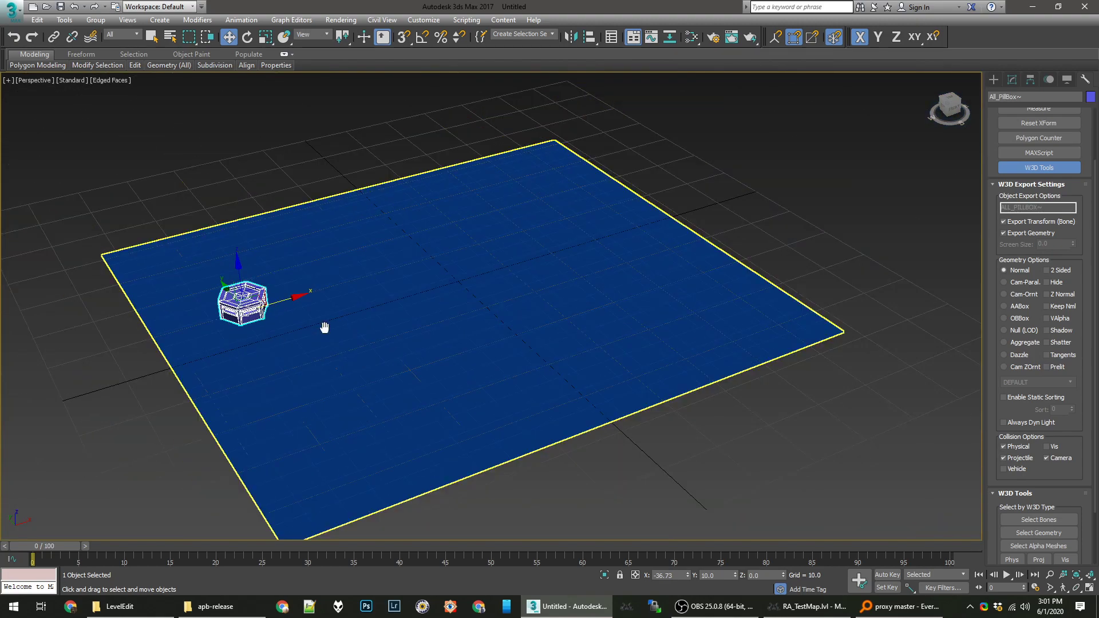
middle_drag(325, 328, 351, 293)
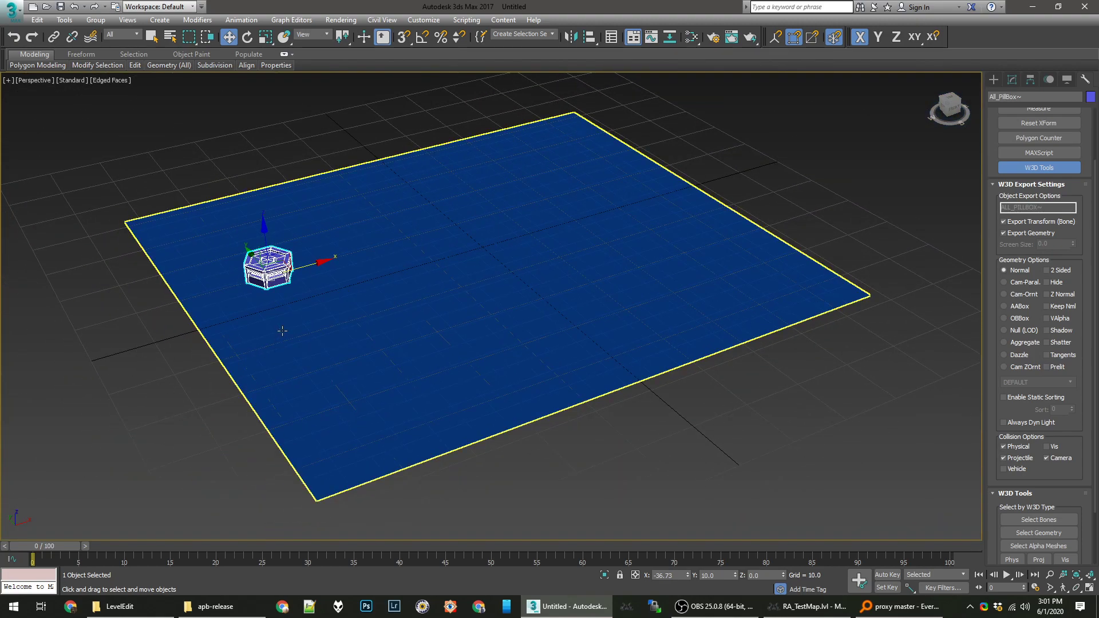
drag(327, 263, 472, 223)
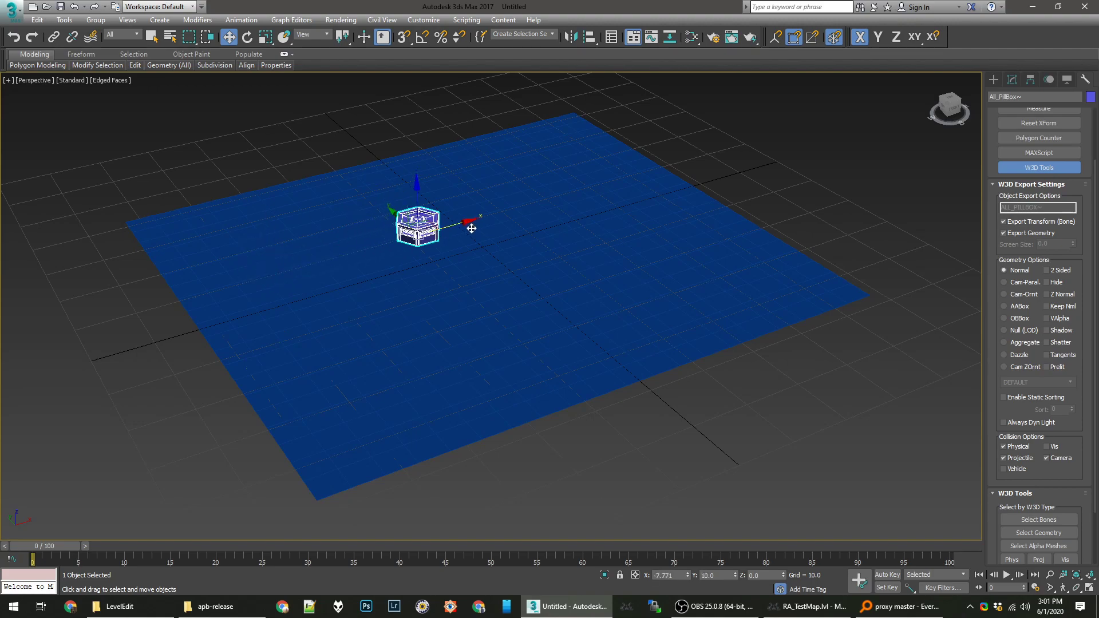
key(z)
scroll(456, 319, down, 3)
alt+middle_drag(456, 319, 516, 299)
middle_drag(455, 303, 529, 255)
alt+middle_drag(529, 255, 493, 272)
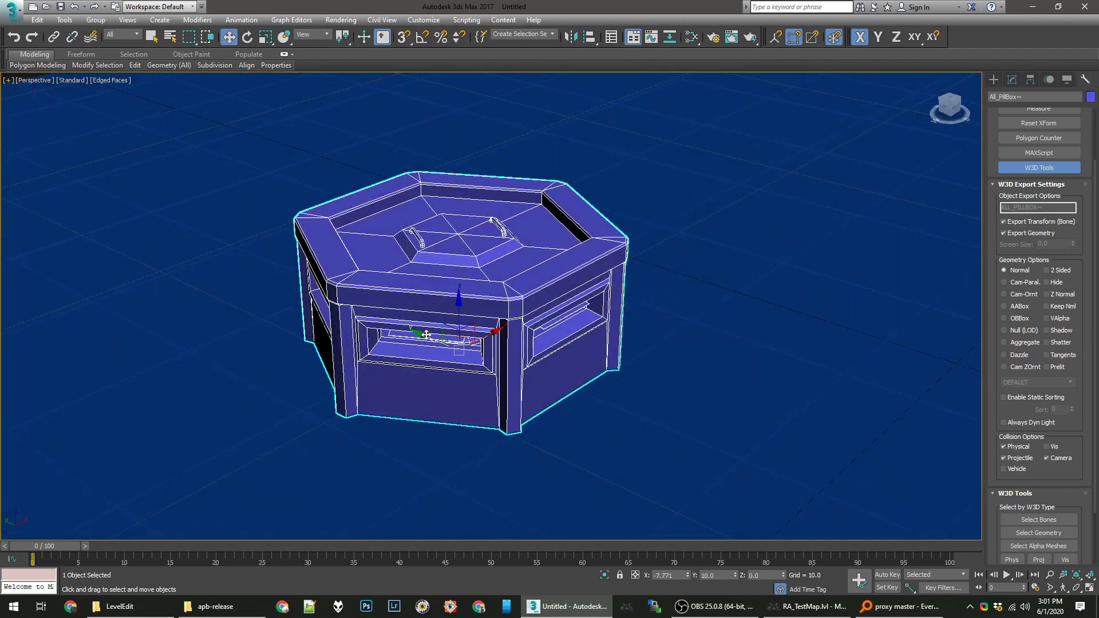
mouse_move(427, 334)
mouse_down()
mouse_move(296, 294)
mouse_move(420, 317)
mouse_up()
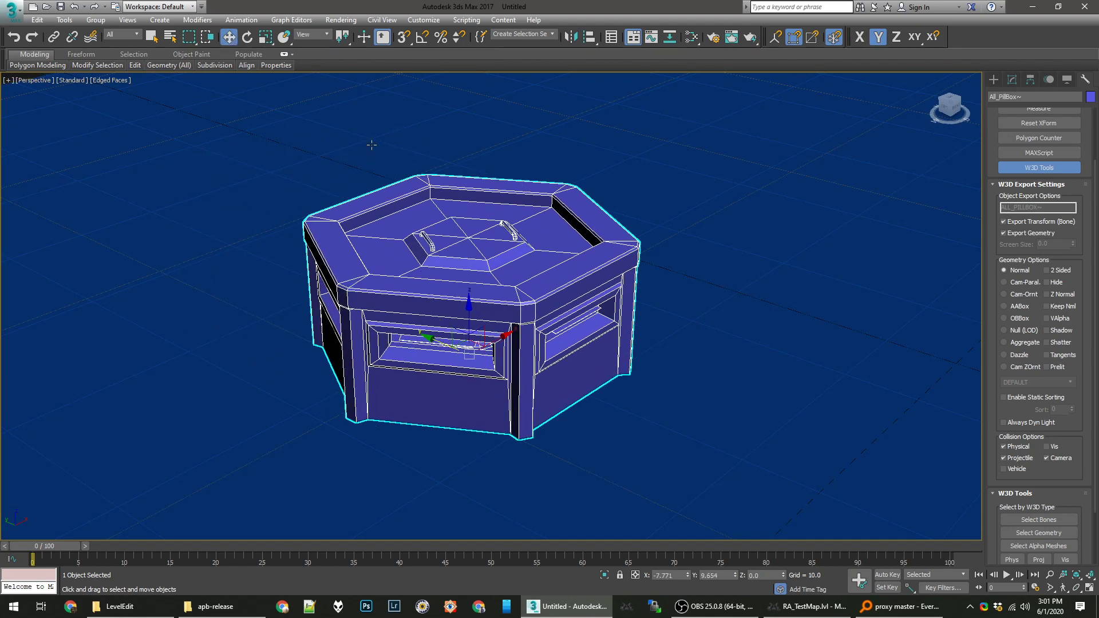
Try the Rotate and Scale tools, toggling scaling to non-uniform and back to uniform
click(247, 37)
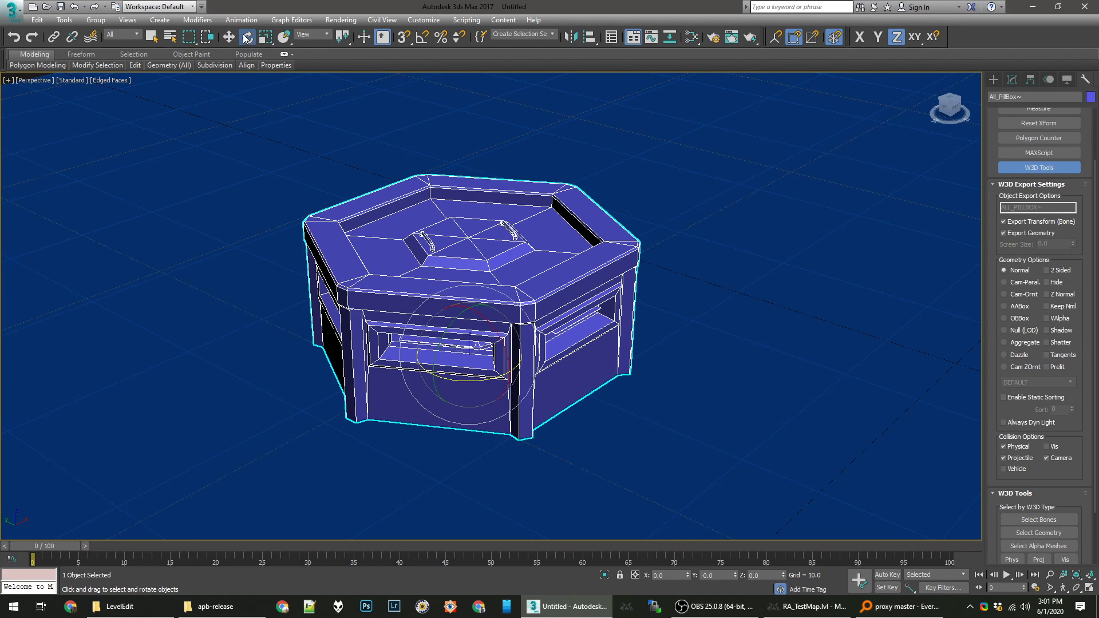
click(265, 37)
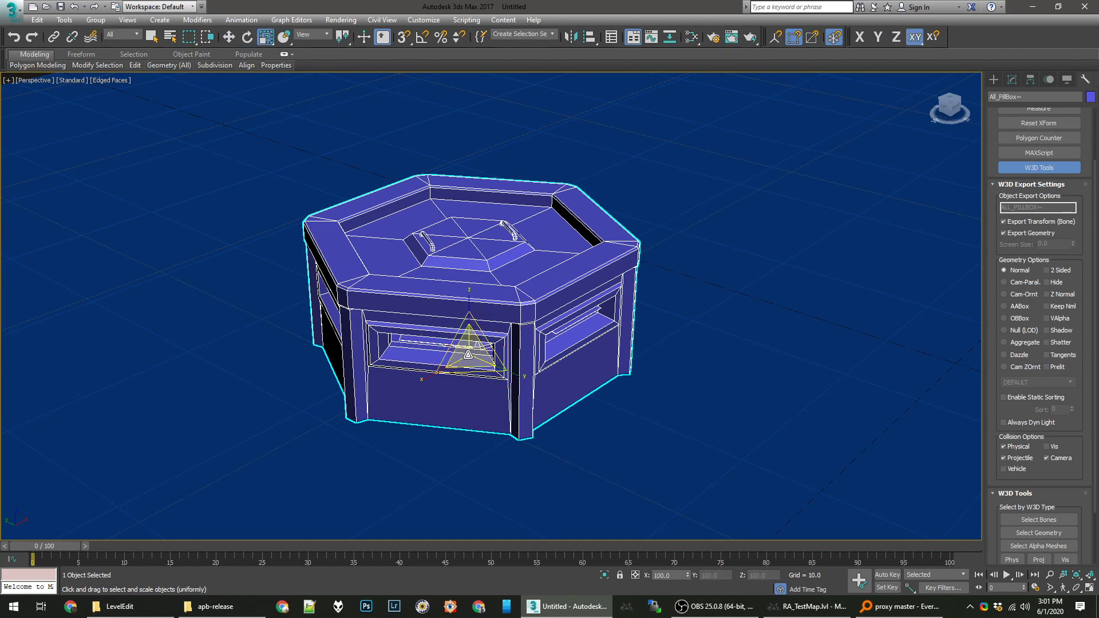
scroll(469, 357, down, 5)
scroll(468, 366, up, 5)
scroll(473, 369, down, 7)
middle_drag(563, 391, 407, 271)
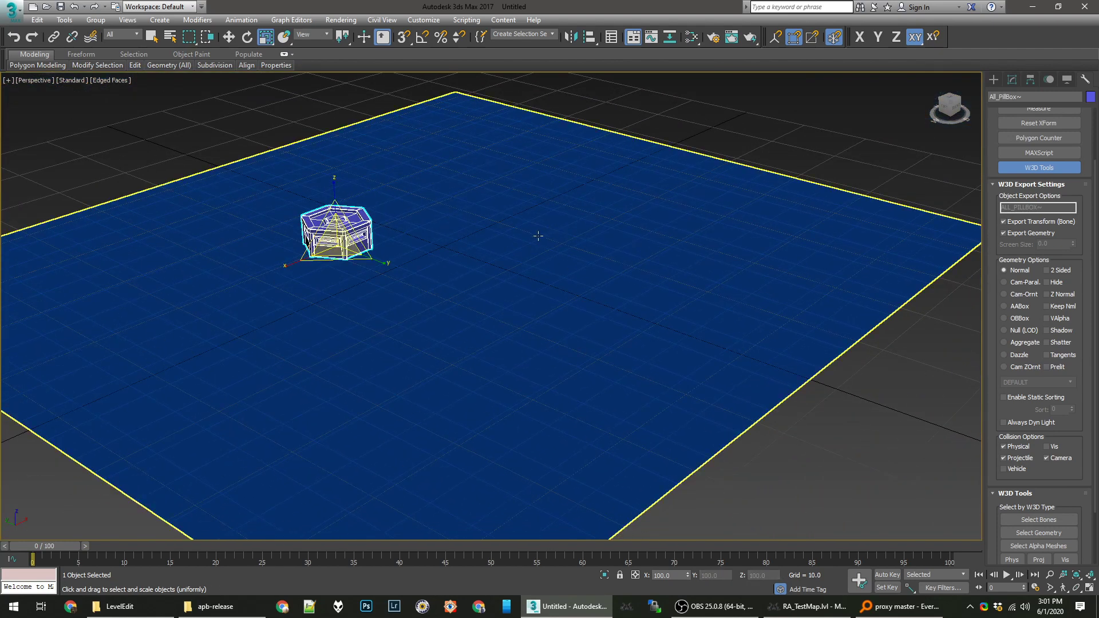
key(ctrl+e)
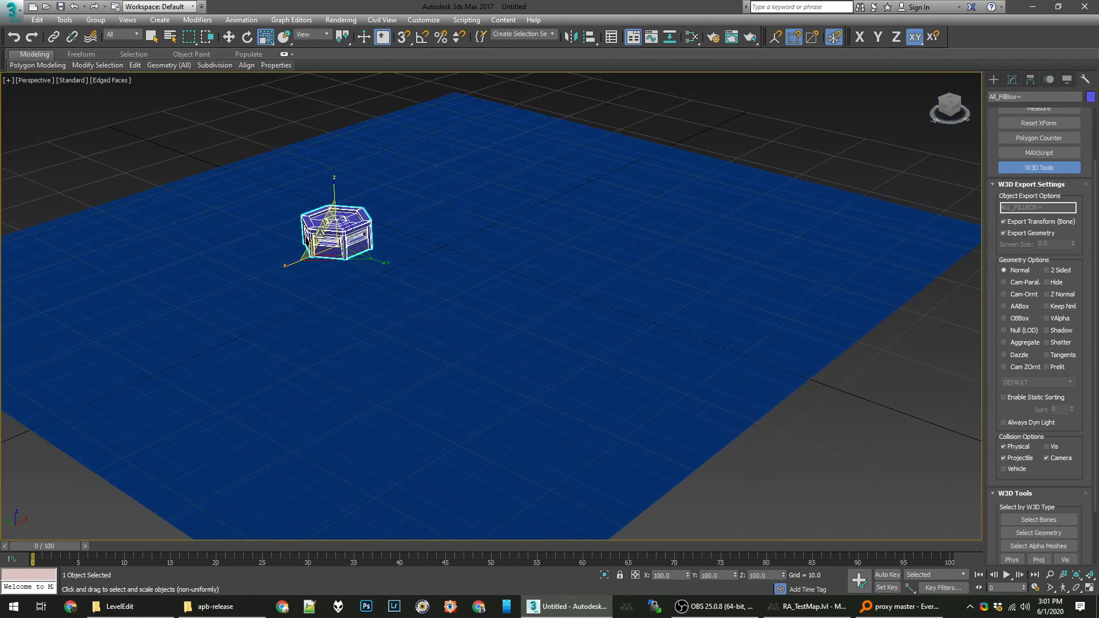
key(ctrl+e)
key(ctrl+e)
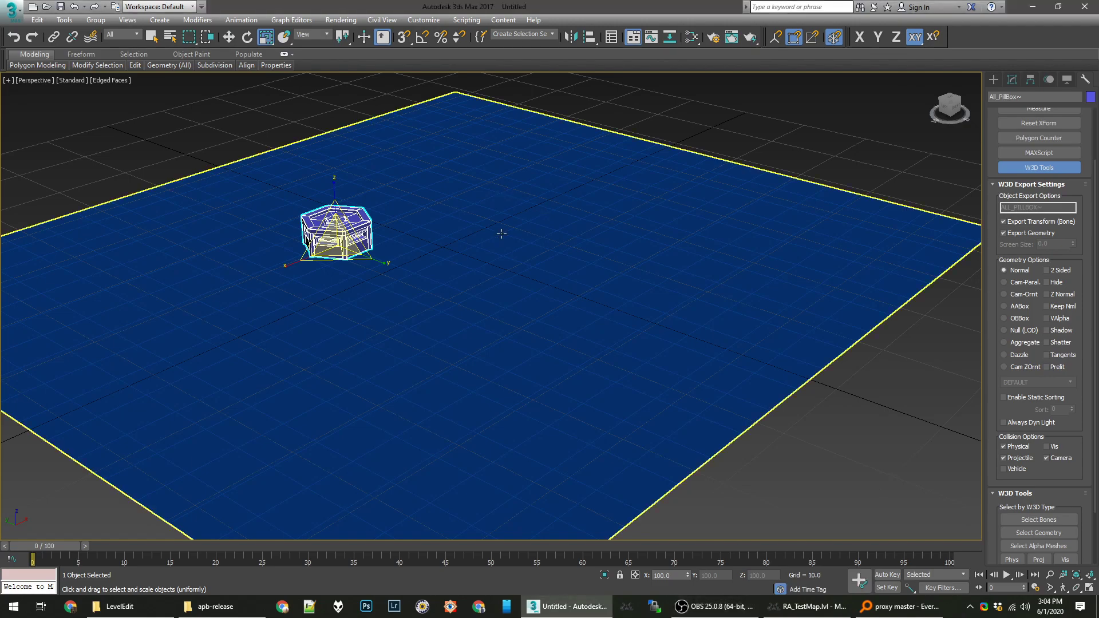
Slide the pillbox to about X 22.968, Y 22.956, Z 0
middle_drag(500, 236, 360, 293)
scroll(541, 285, up, 6)
scroll(633, 276, down, 2)
key(w)
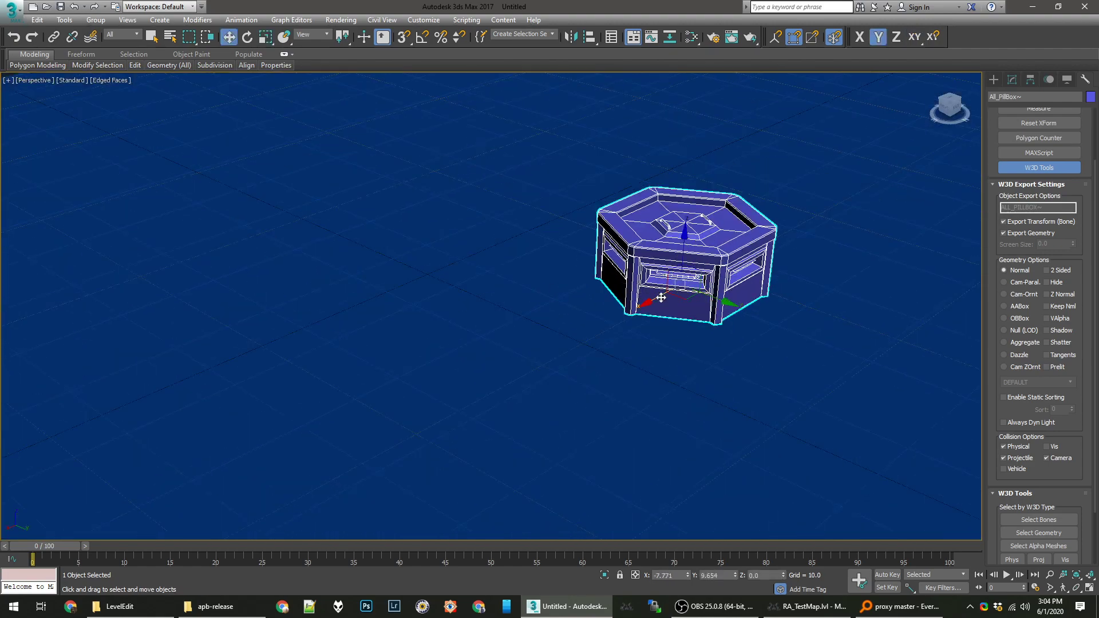
drag(662, 298, 756, 313)
Merge Sov_FTower~ from RA_Proxy_Masters.max, searching for 'sov_f'
scroll(669, 321, down, 7)
scroll(636, 324, up, 2)
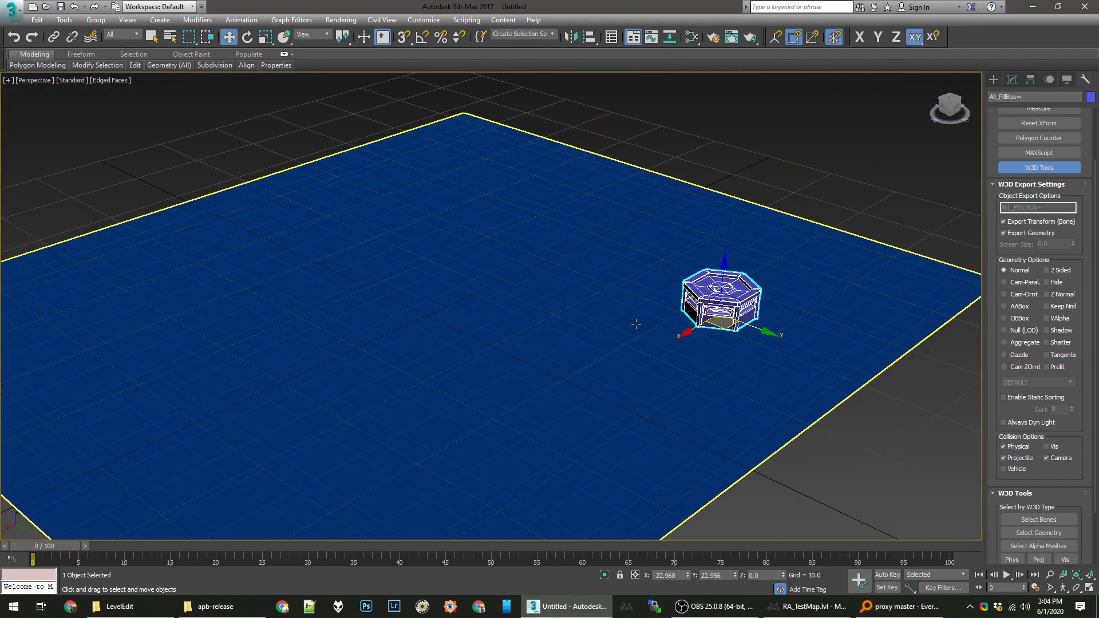
key(ctrl+m)
click(794, 436)
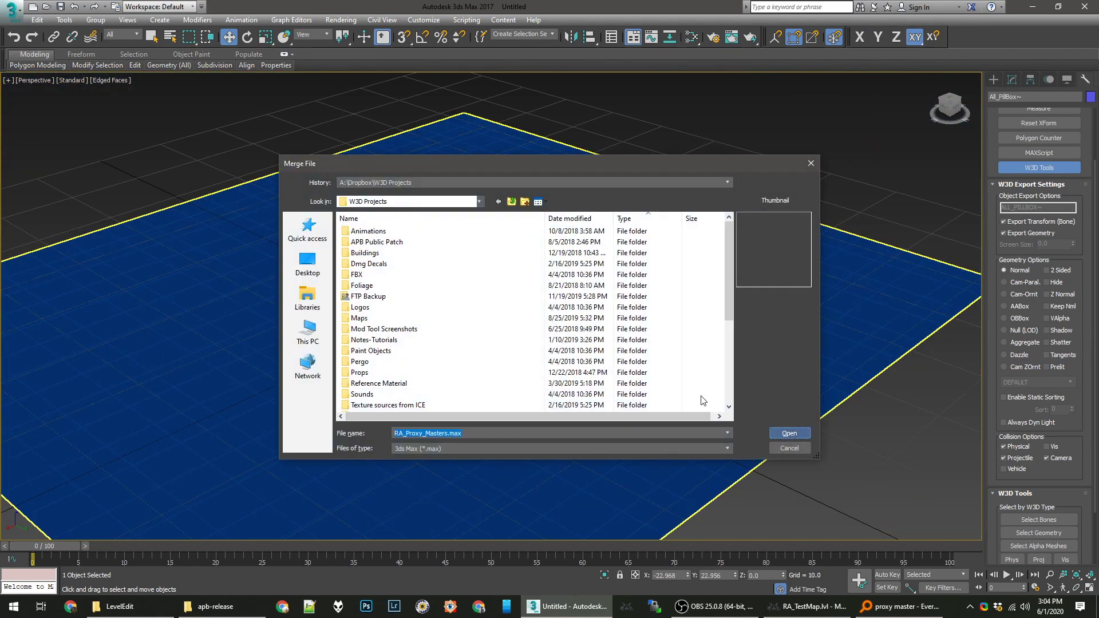
key(Return)
text(sov_f)
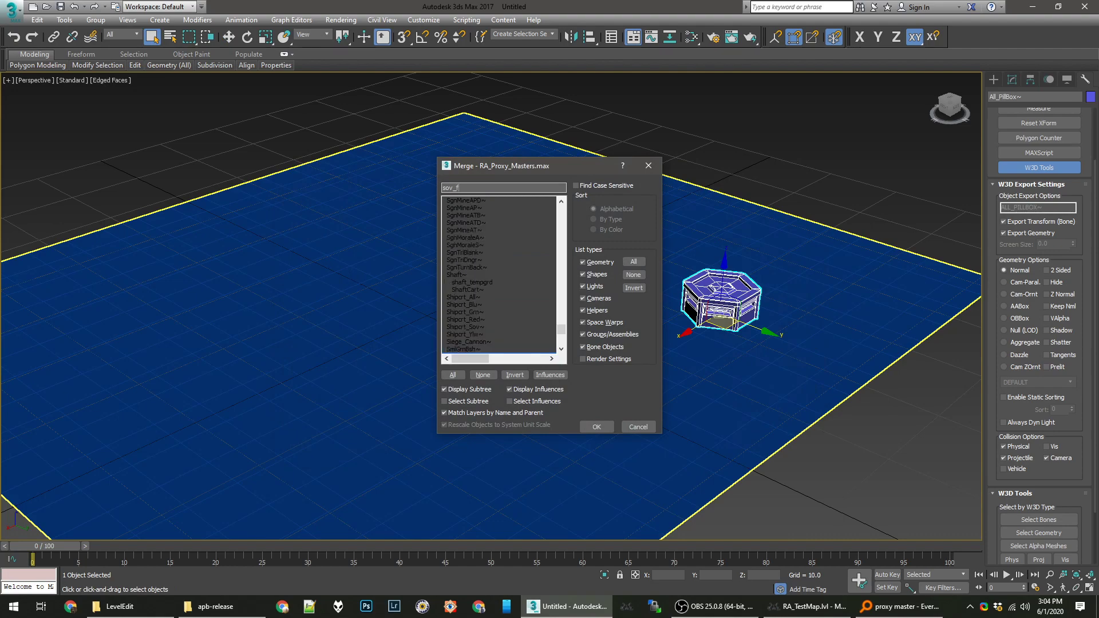
double_click(479, 312)
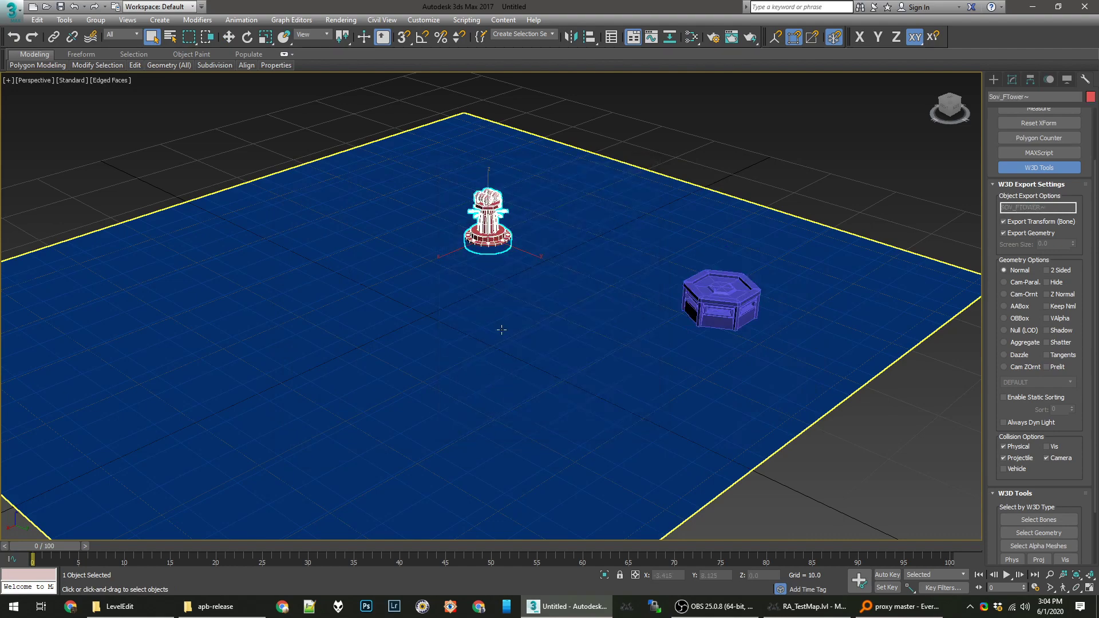
Place the flame tower on the plane's left side, raising it slightly along Z
drag(541, 250, 109, 331)
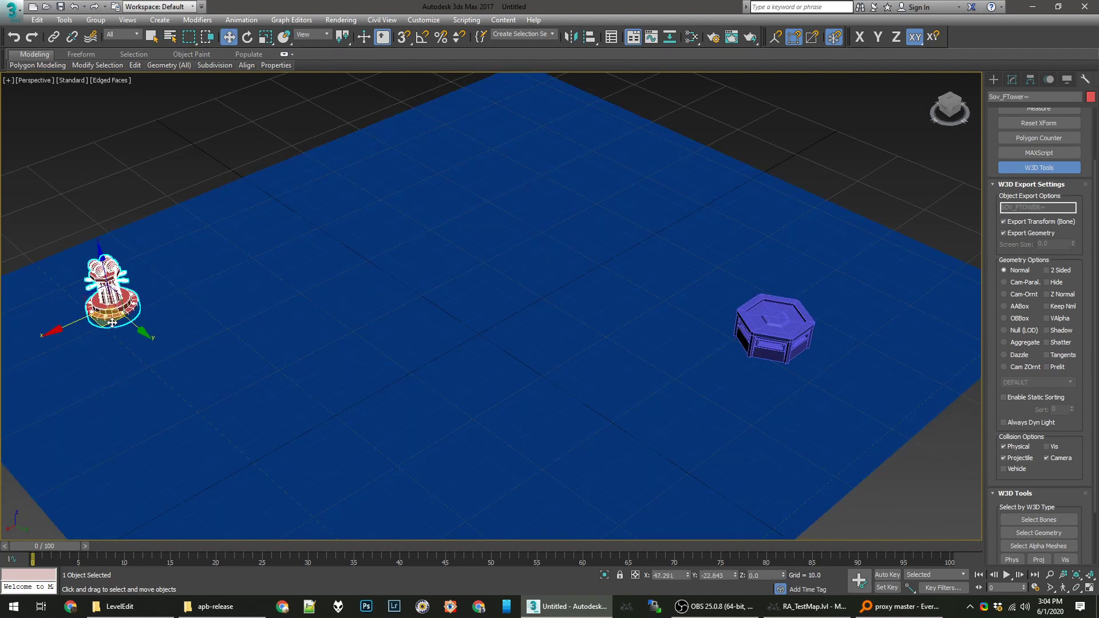
scroll(421, 278, up, 8)
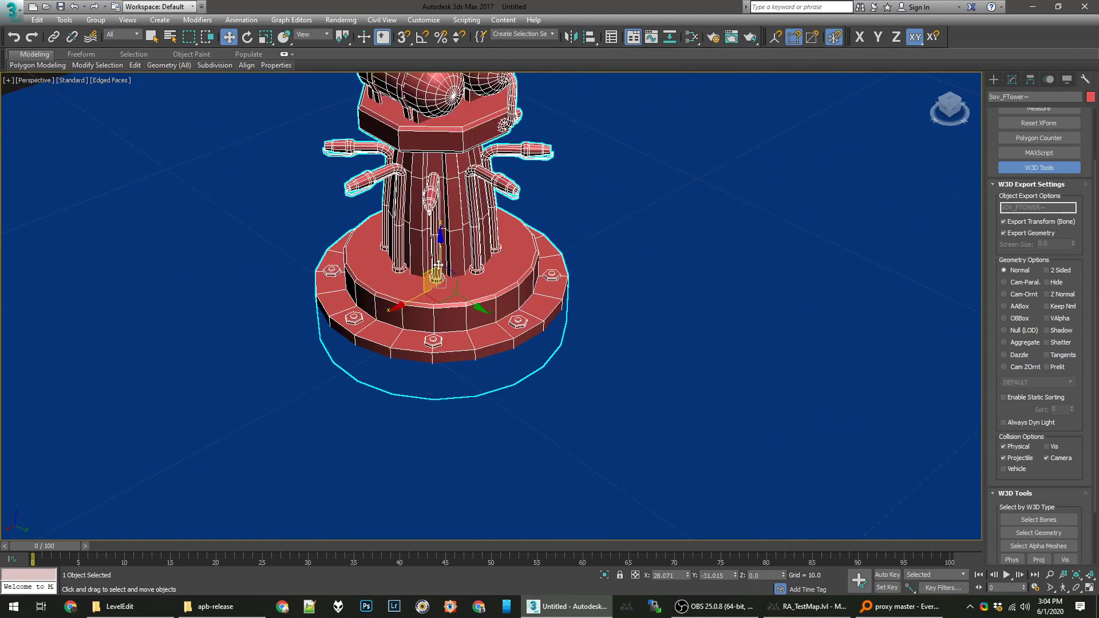
middle_drag(439, 271, 434, 336)
drag(434, 315, 433, 308)
scroll(433, 307, down, 3)
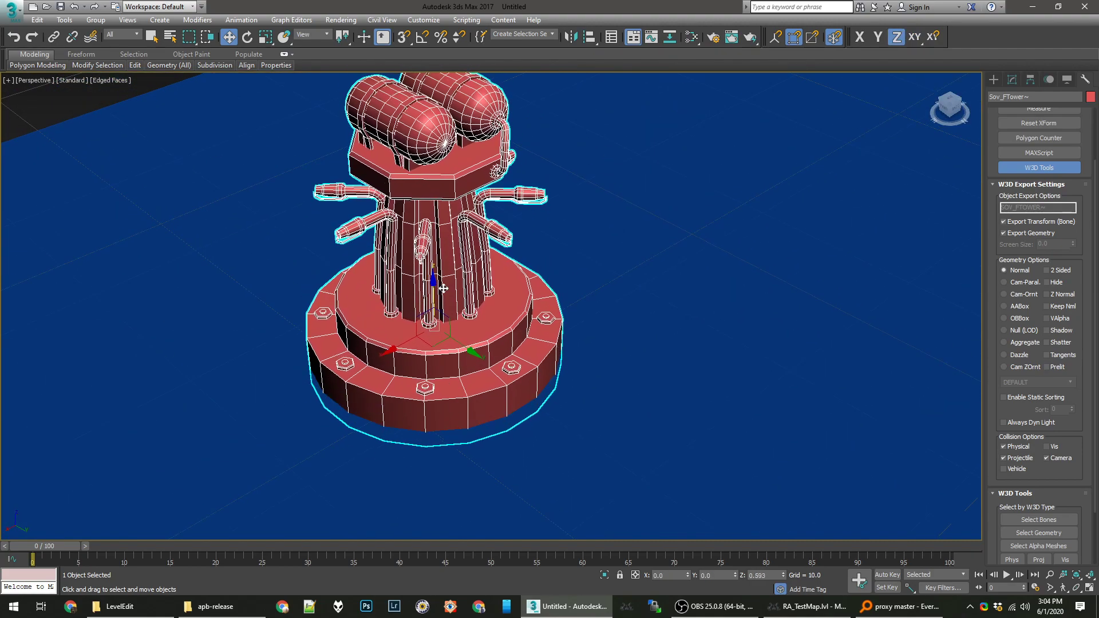
scroll(569, 306, down, 6)
middle_drag(568, 307, 224, 291)
scroll(246, 286, down, 5)
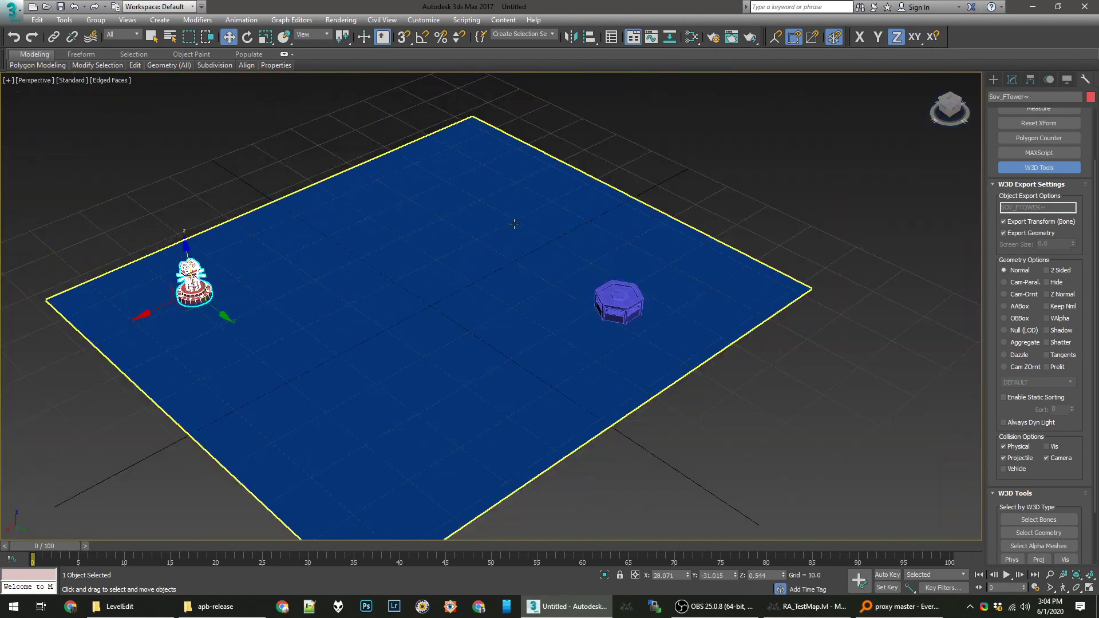
scroll(515, 223, up, 3)
Deselect the flame tower and pan the view around the plane
click(800, 143)
middle_drag(575, 217, 678, 175)
scroll(677, 189, down, 3)
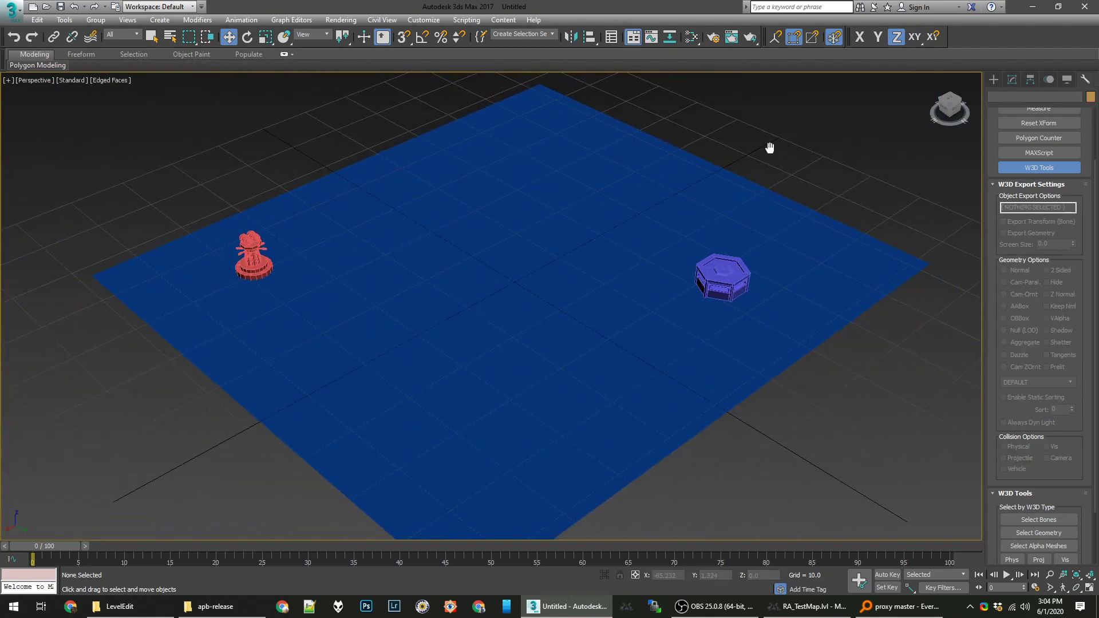
middle_drag(770, 148, 772, 158)
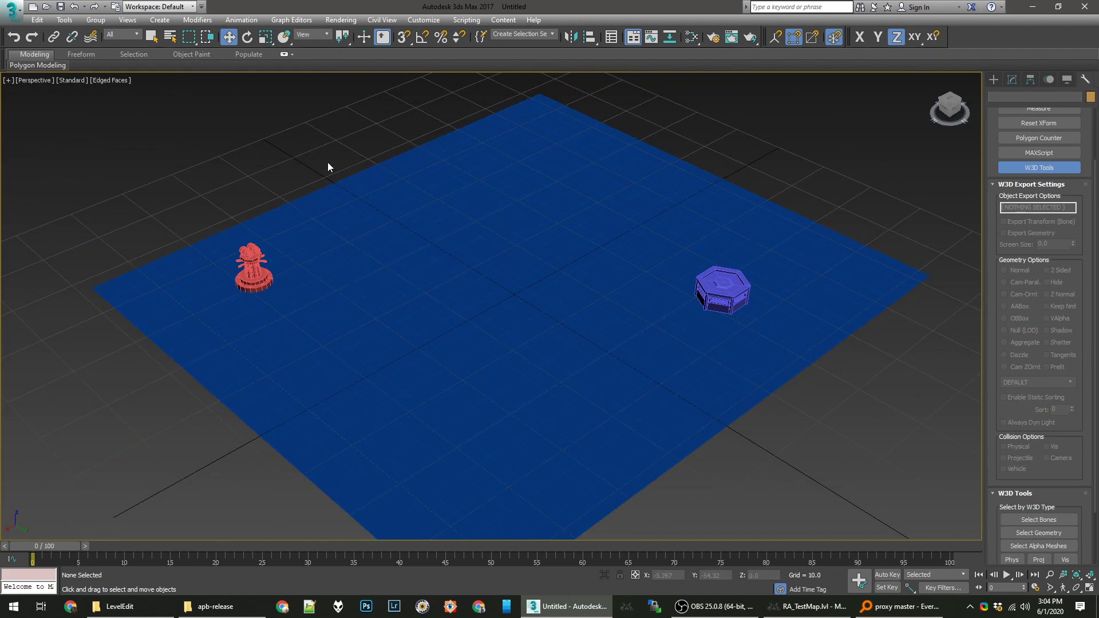
middle_drag(400, 165, 348, 173)
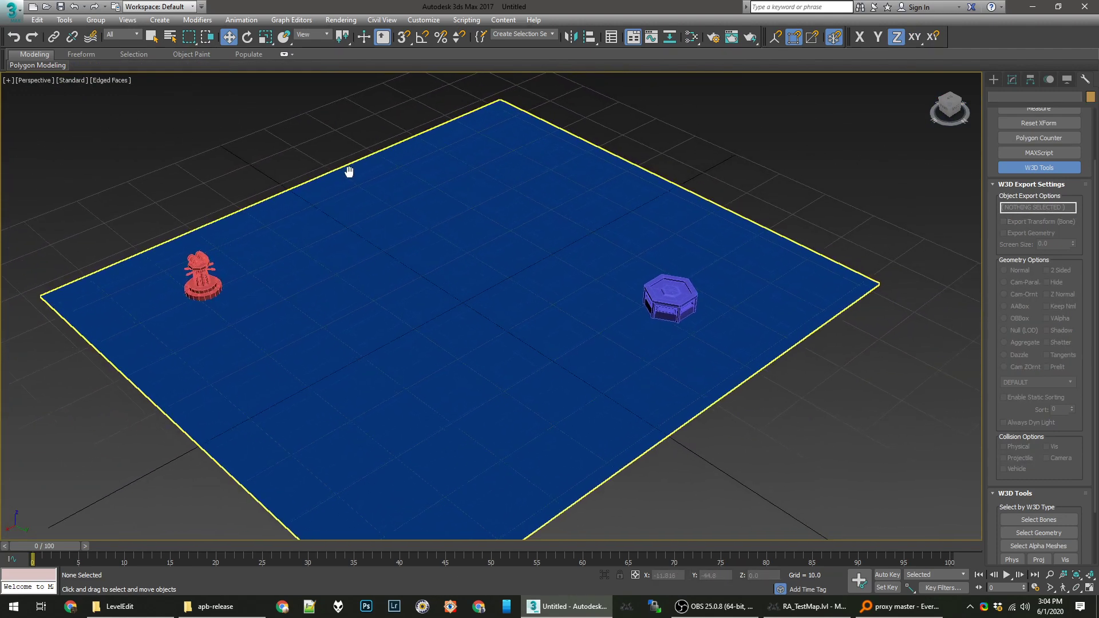
Create a cylinder (radius 4.25, height 21.463) and a box in the plane's middle
click(999, 78)
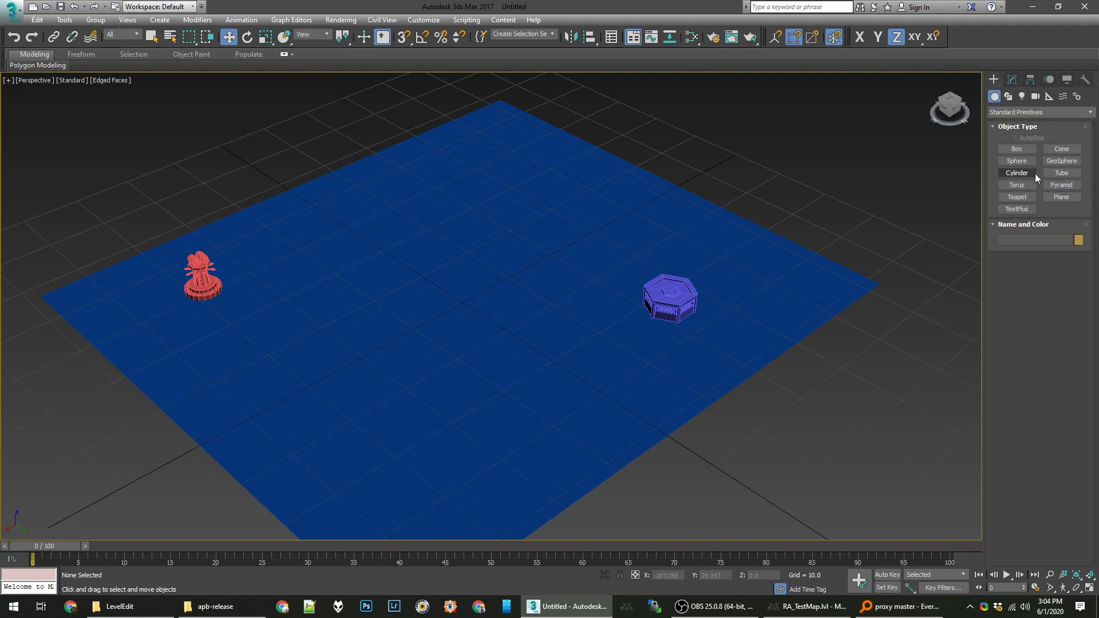
click(1017, 172)
drag(466, 188, 469, 199)
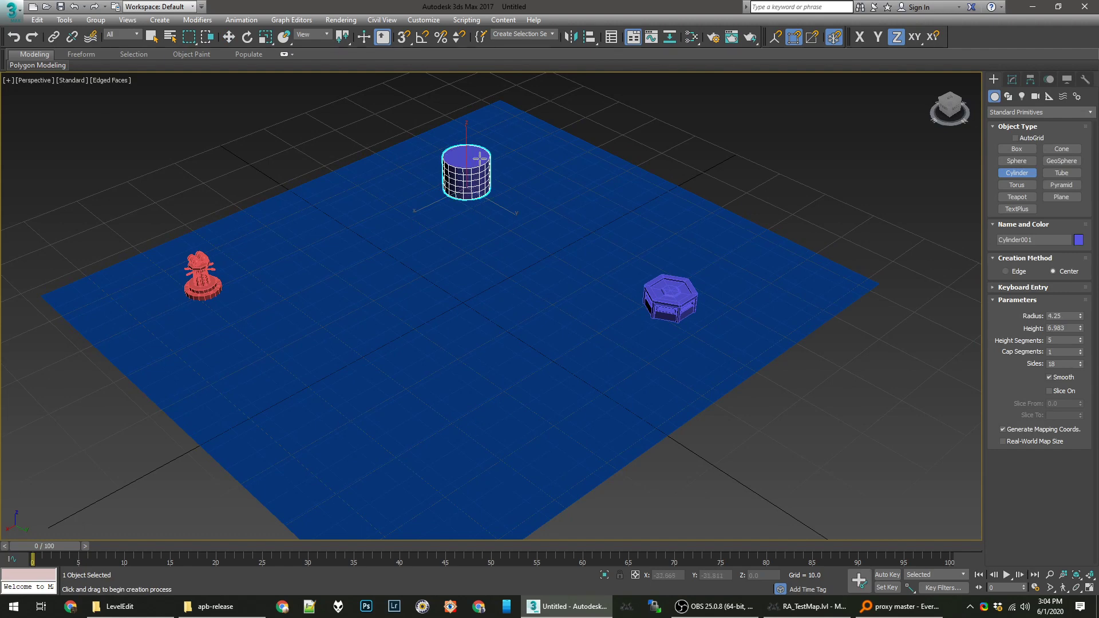
click(469, 89)
middle_drag(479, 109, 499, 138)
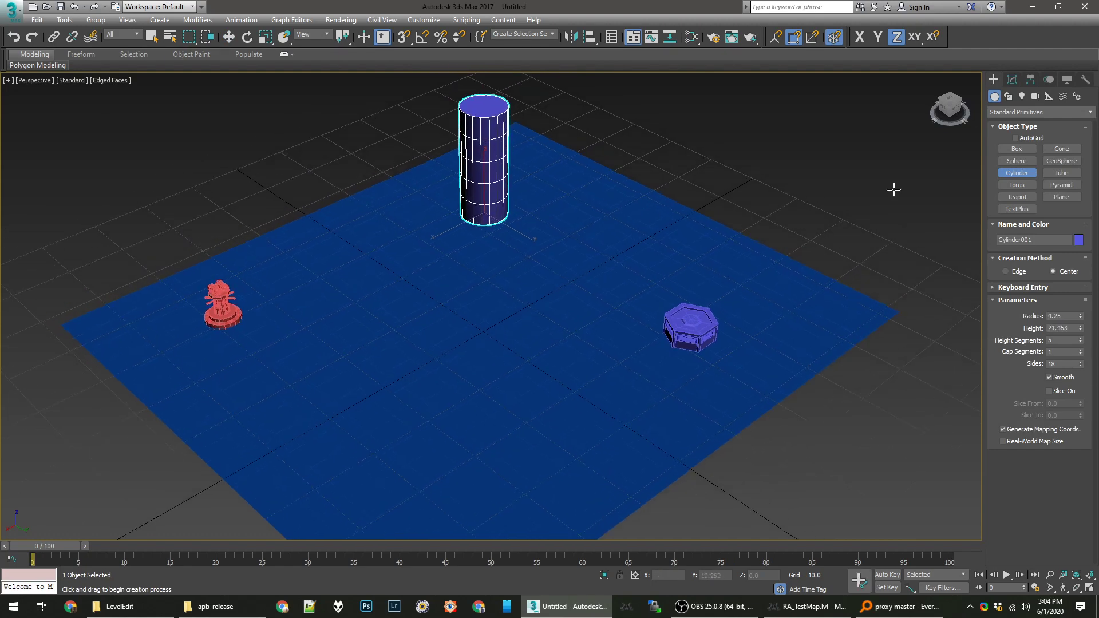
click(1017, 148)
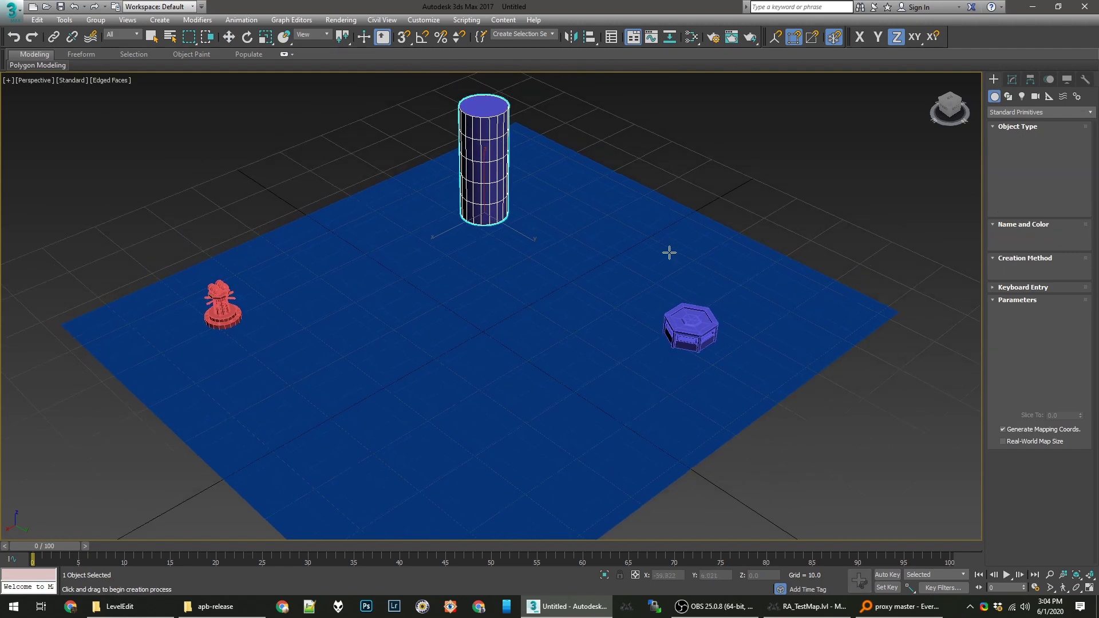
drag(440, 309, 423, 405)
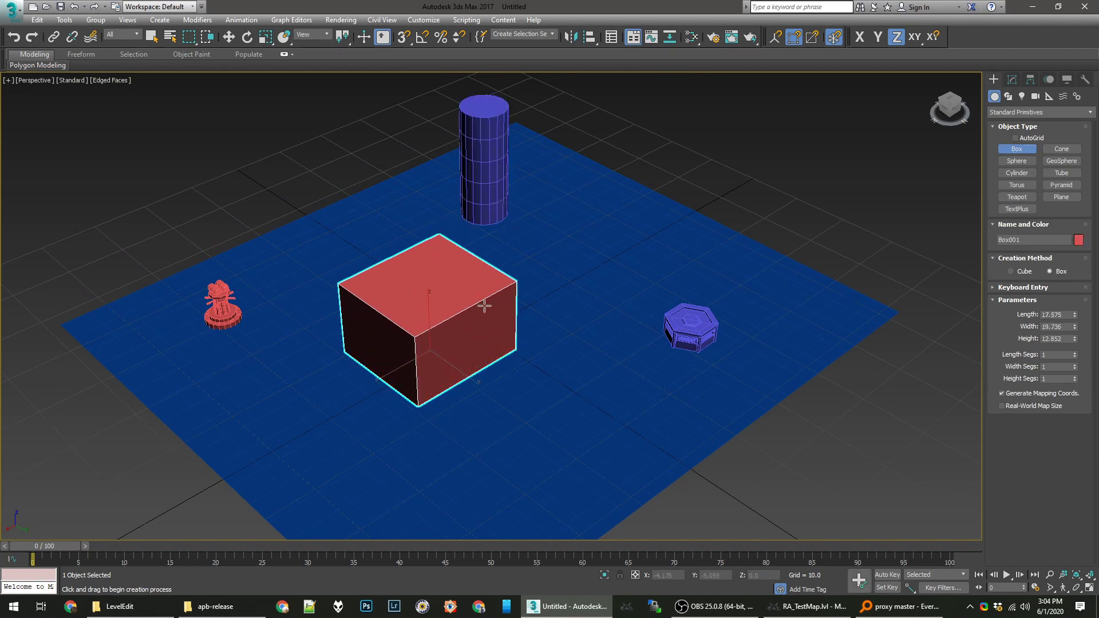
Create a cone about 28 tall with a small tapered top radius
click(1065, 150)
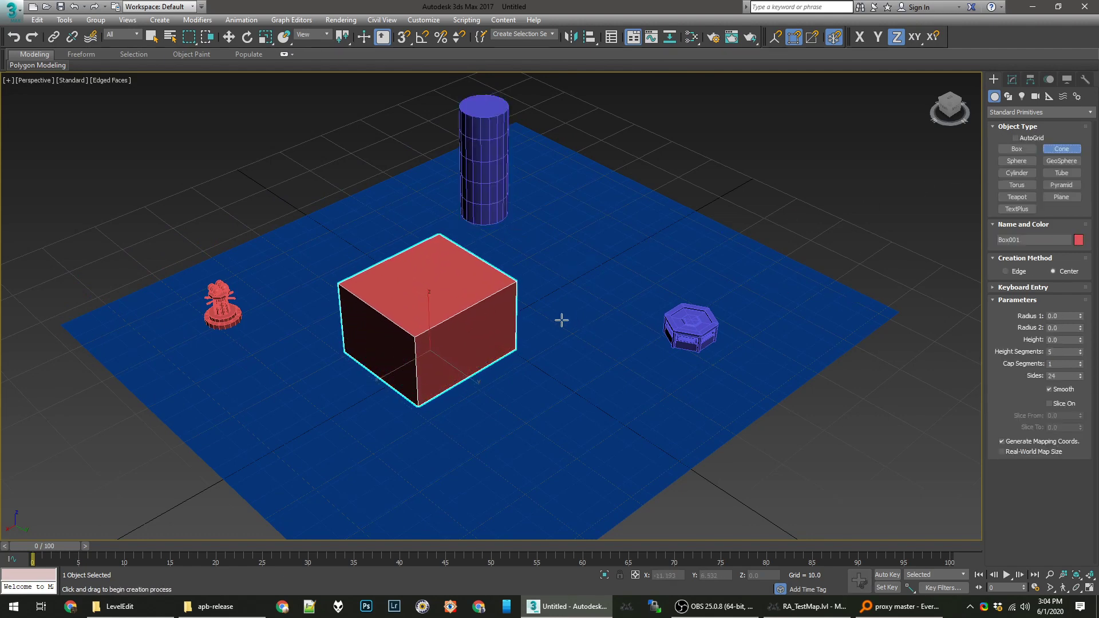
drag(570, 288, 614, 286)
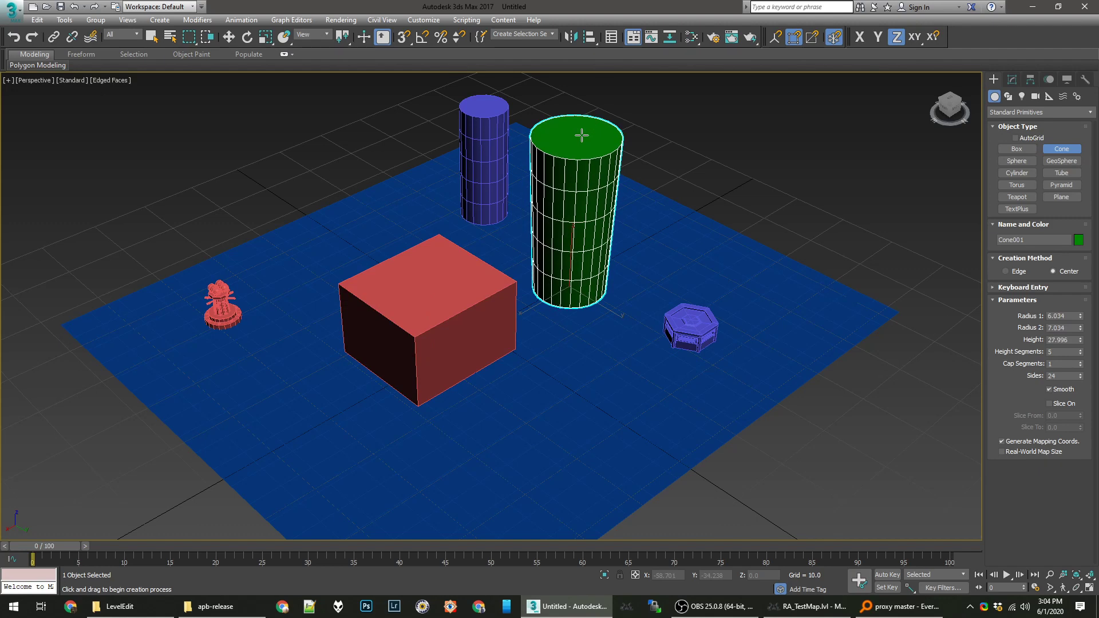
click(582, 136)
click(586, 165)
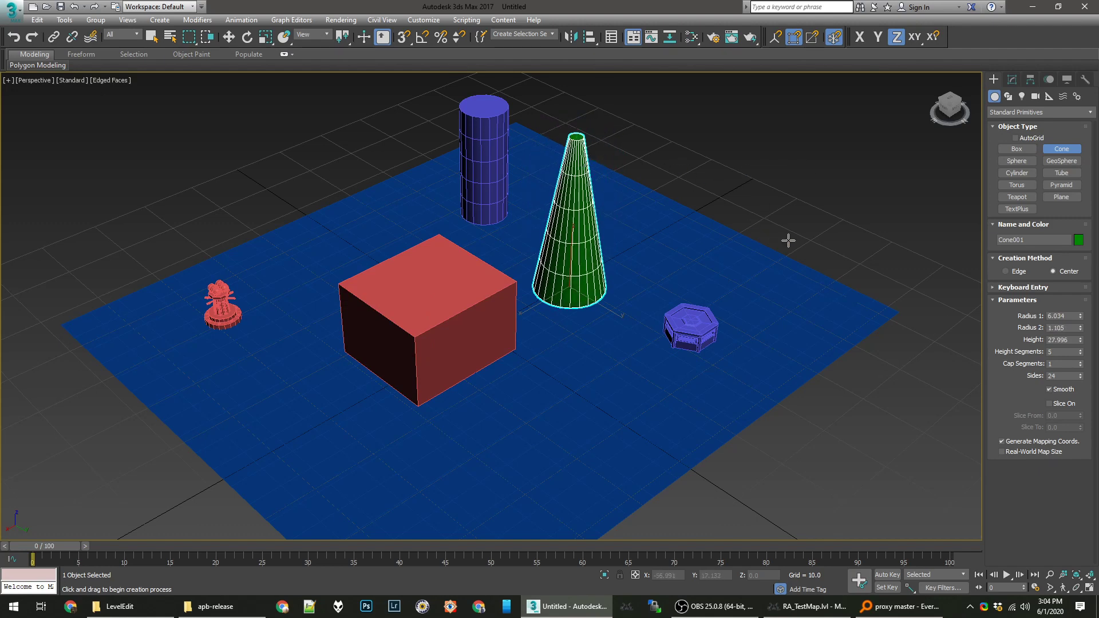
middle_drag(788, 241, 875, 218)
Create Pyramid001 (9.285 × 7.65 × 8.798) near the plane's front edge
click(1061, 185)
drag(453, 481, 456, 482)
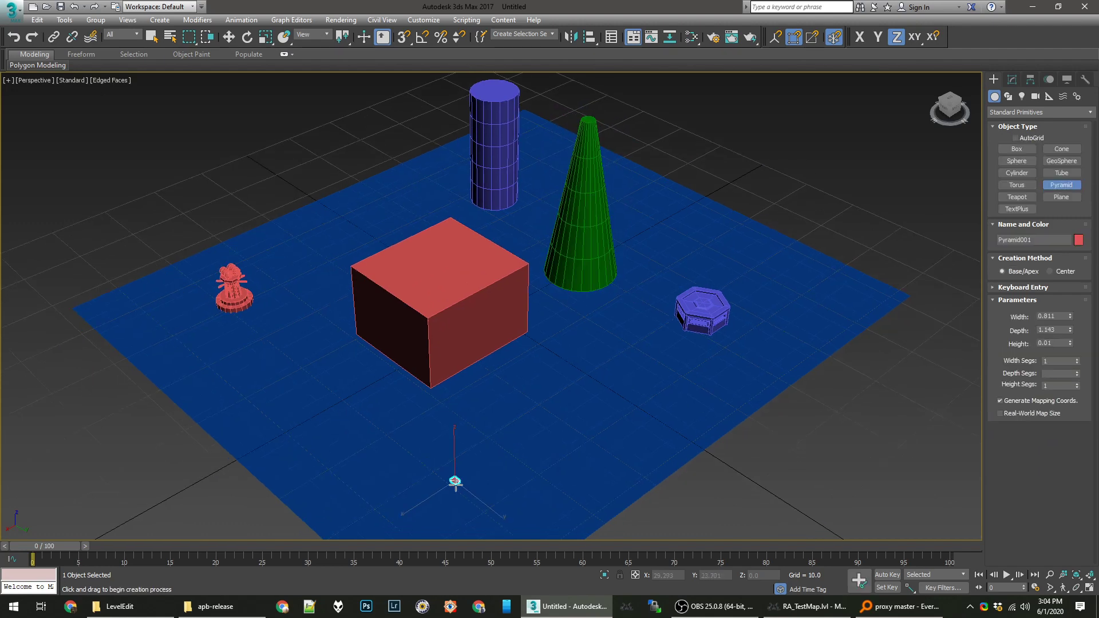
drag(429, 519, 436, 536)
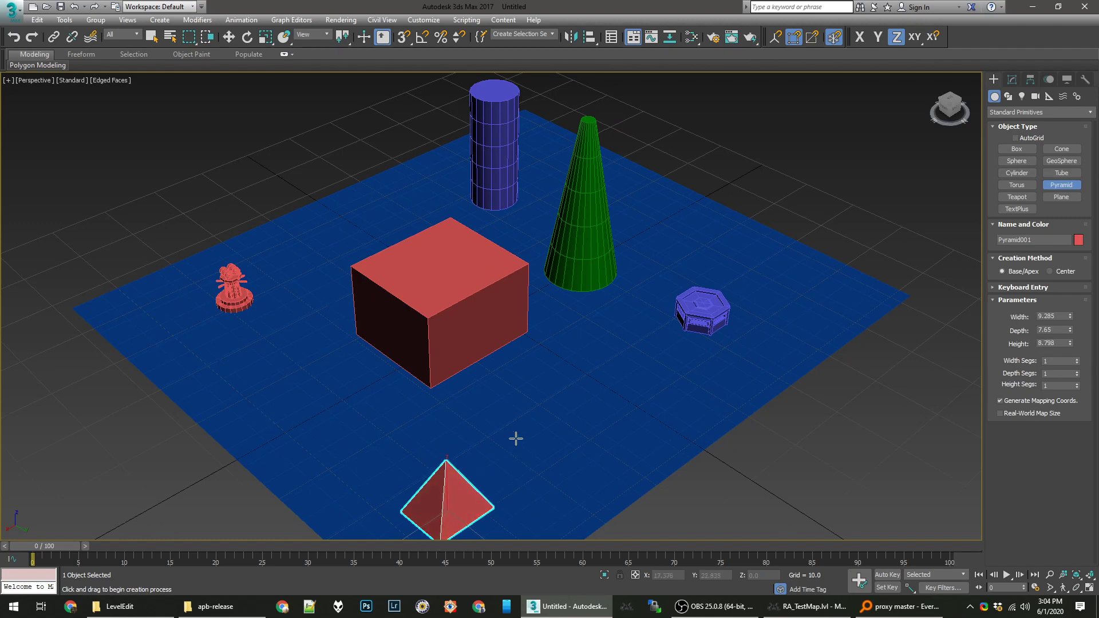
middle_drag(516, 439, 541, 383)
middle_drag(561, 328, 553, 355)
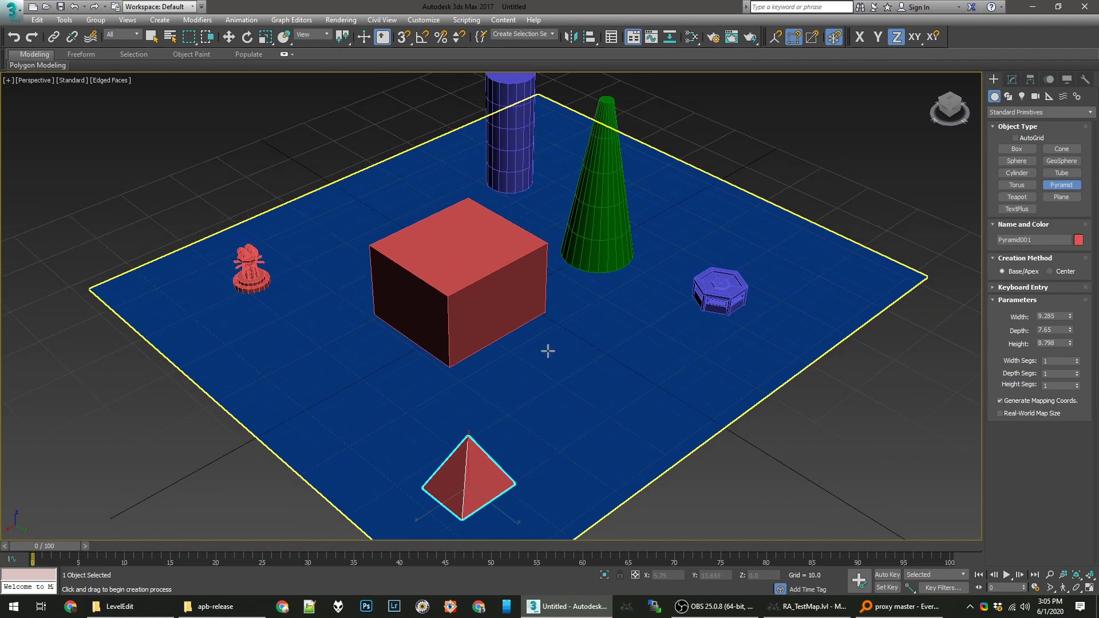
key(w)
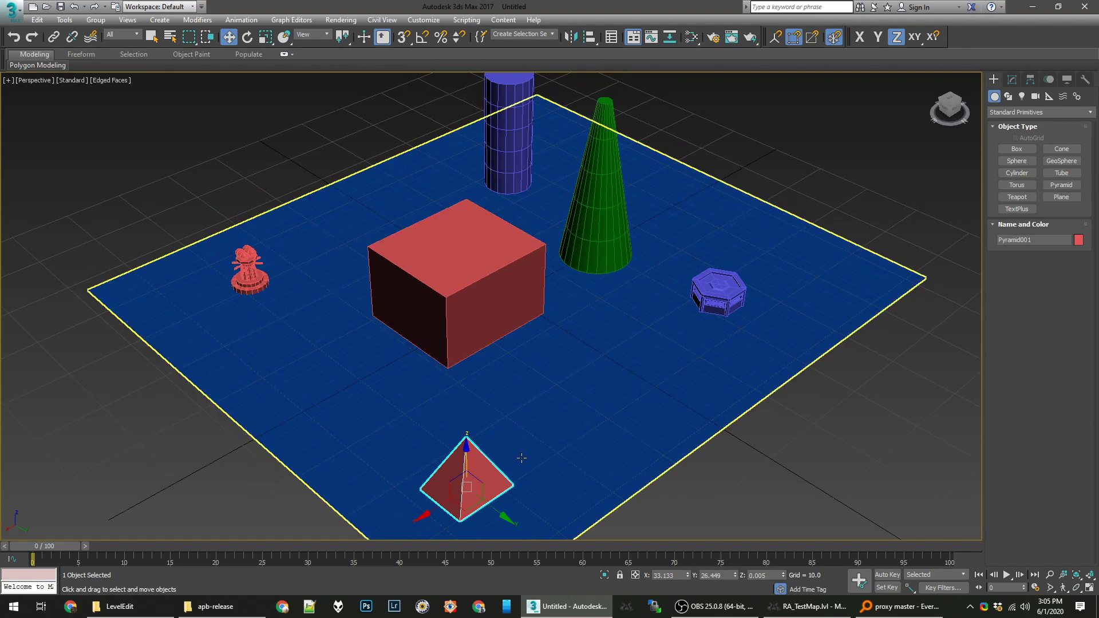
Select the pyramid, box, cone and cylinder and show their W3D Tools export settings
ctrl+click(499, 307)
ctrl+click(599, 223)
ctrl+click(512, 154)
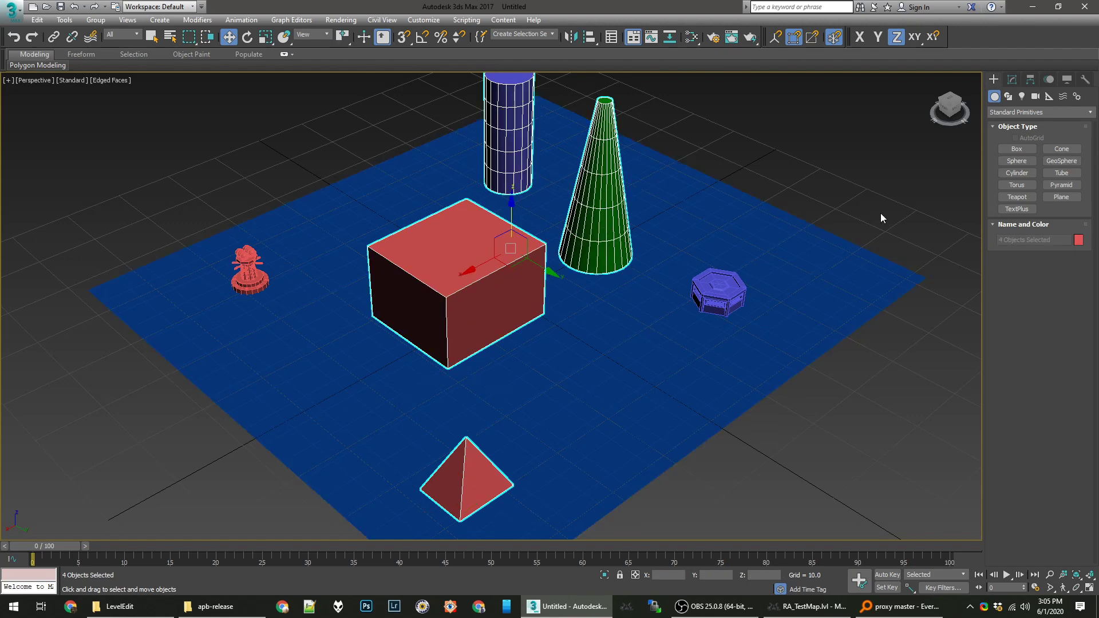
click(1085, 80)
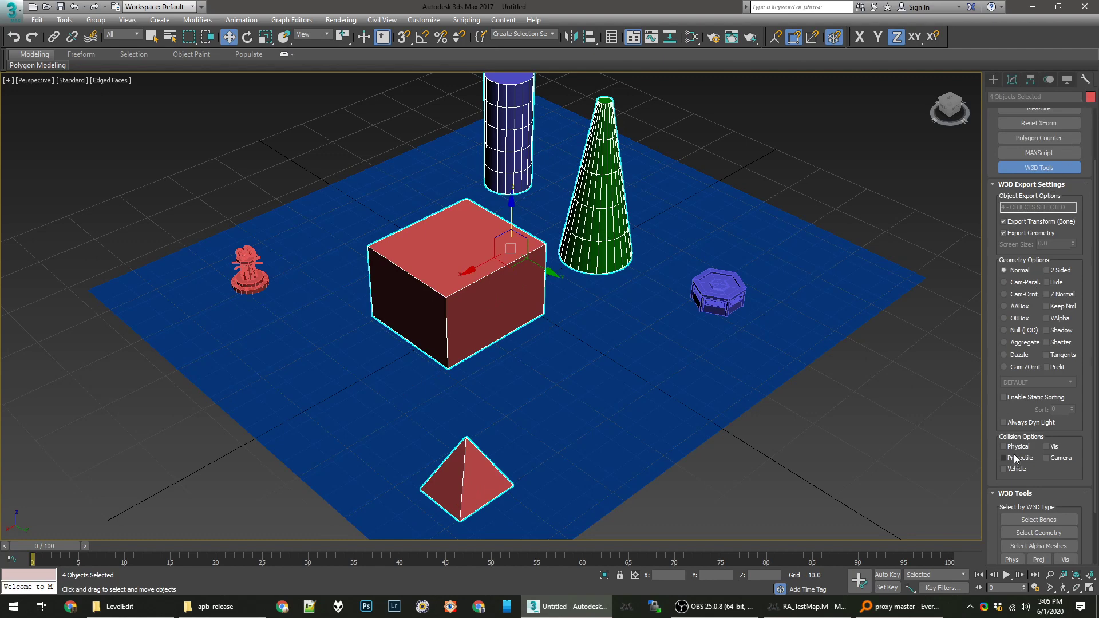
click(880, 428)
middle_drag(817, 356, 822, 366)
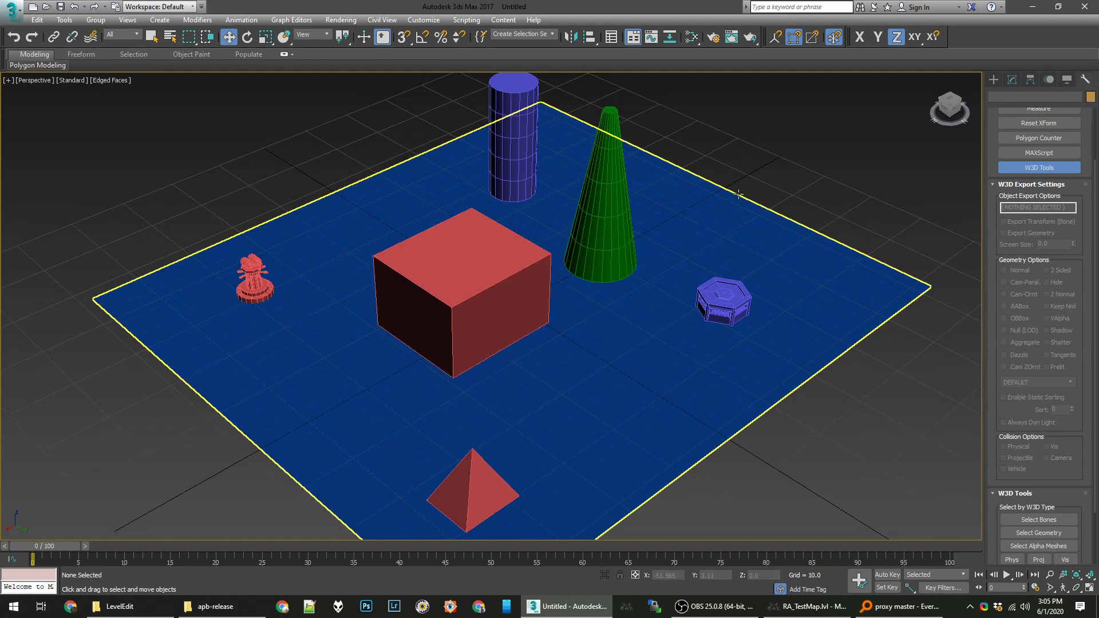
middle_drag(587, 337, 575, 331)
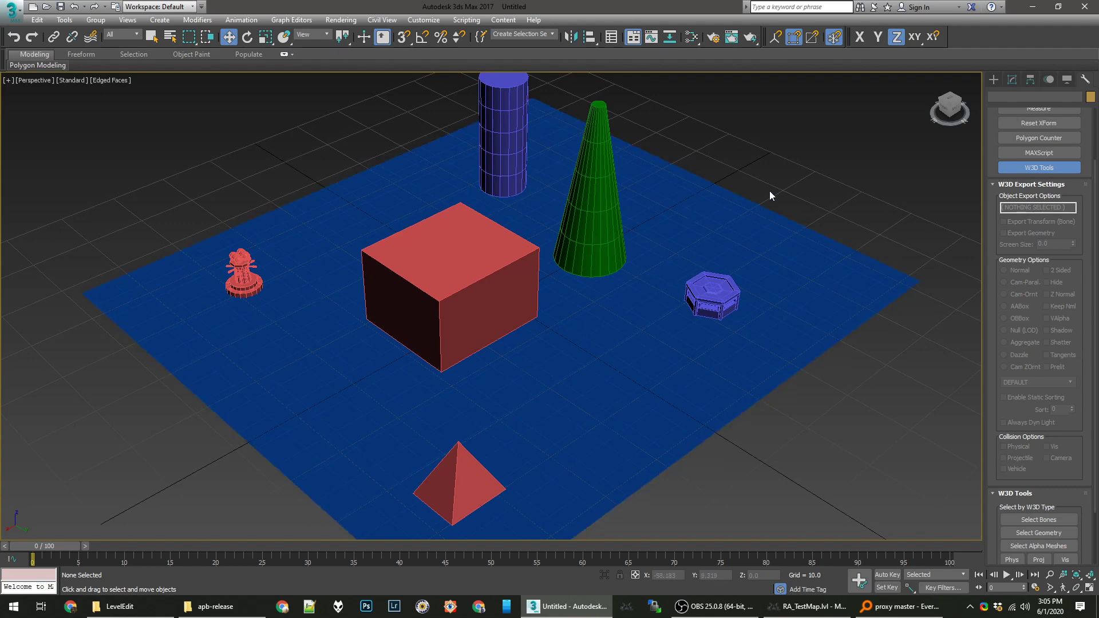
Export the scene as Terrain, replacing chopbam-test.W3D, then switch to Mammoth
key(ctrl+e)
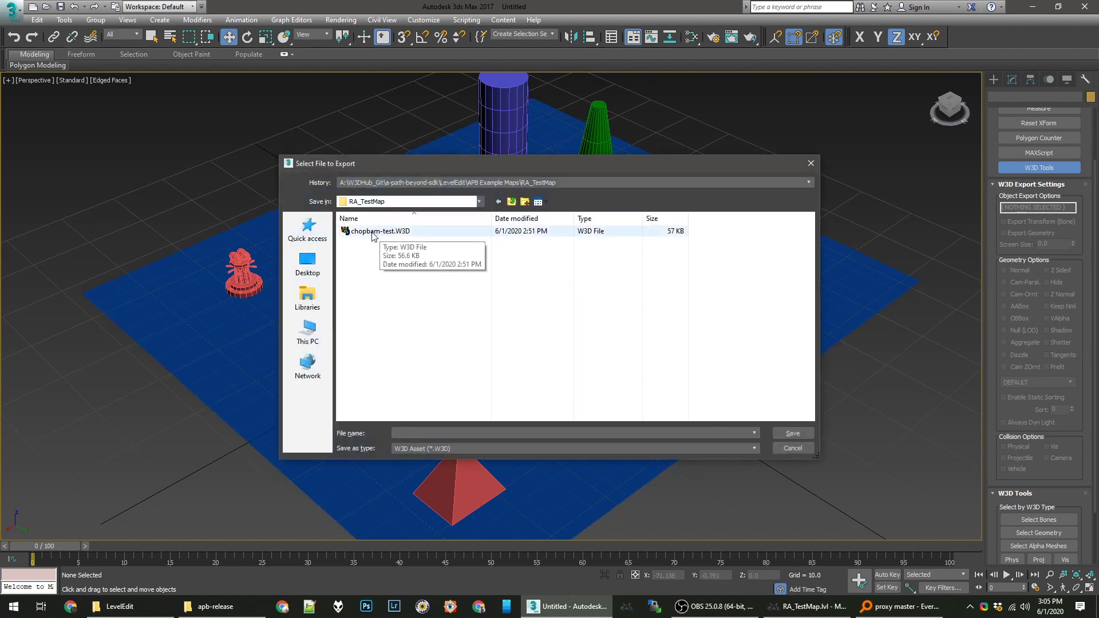
double_click(372, 232)
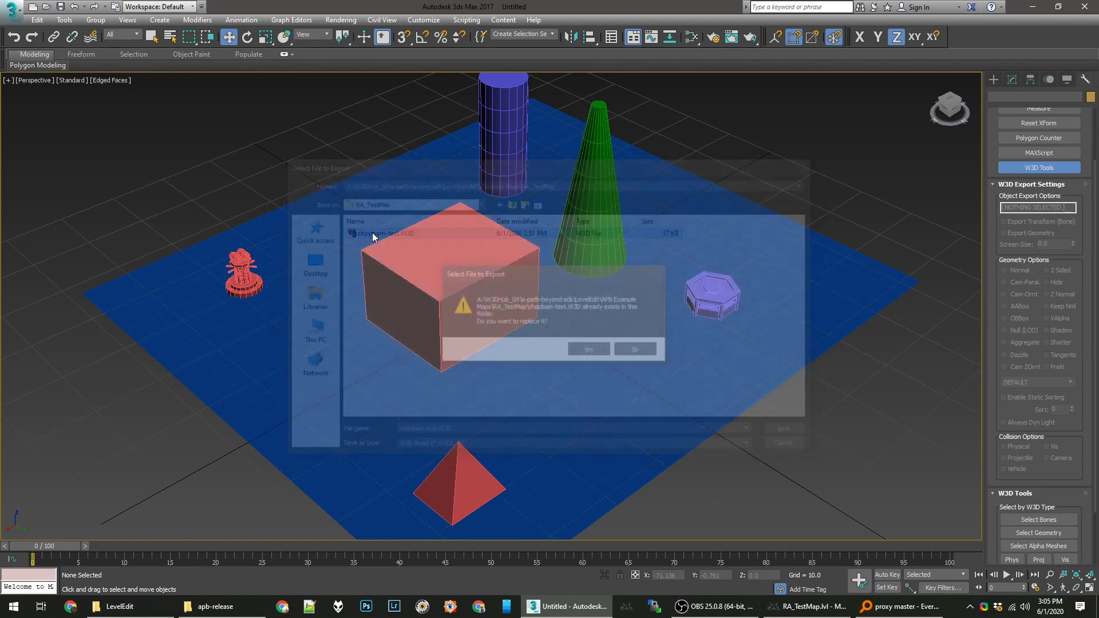
click(595, 352)
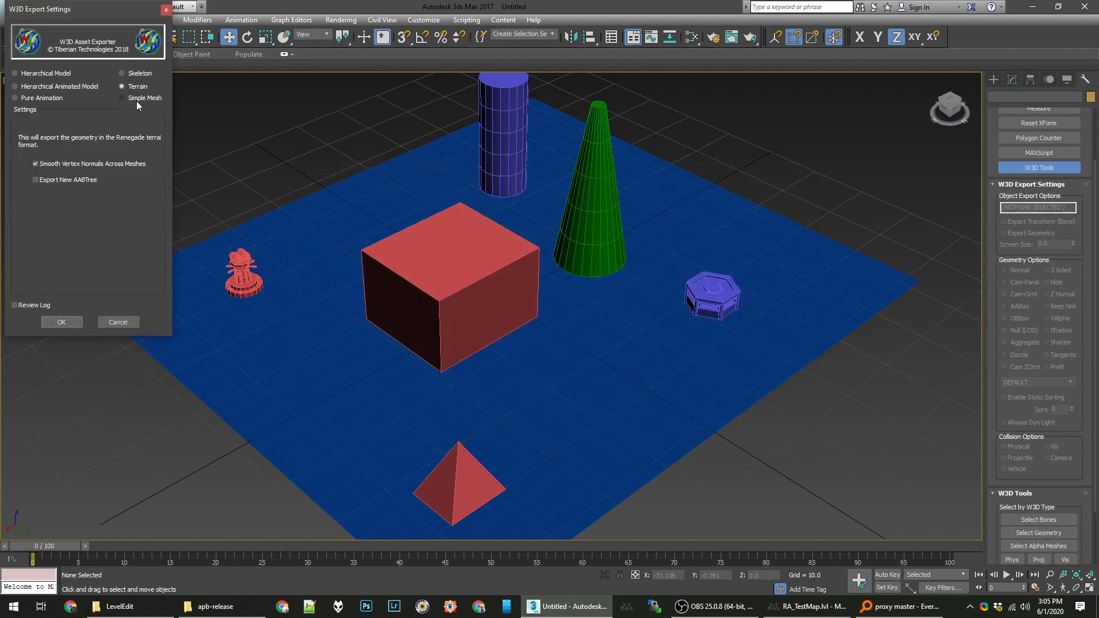
click(70, 321)
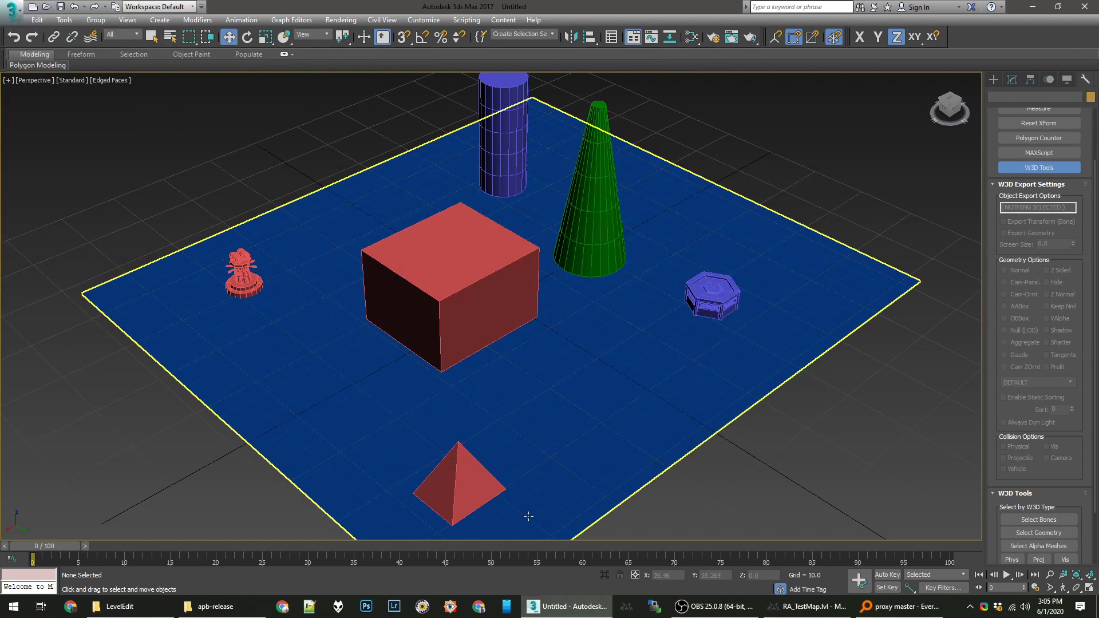
click(814, 608)
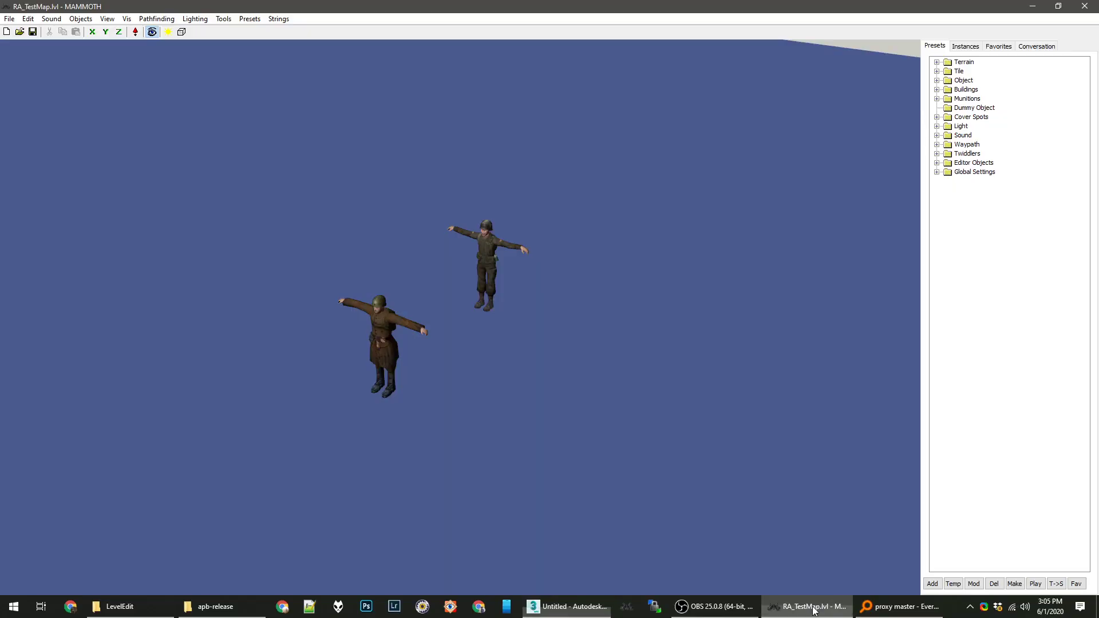
Reload RA_TestMap.lvl from recent files, saving changes, and inspect the new shapes
click(10, 19)
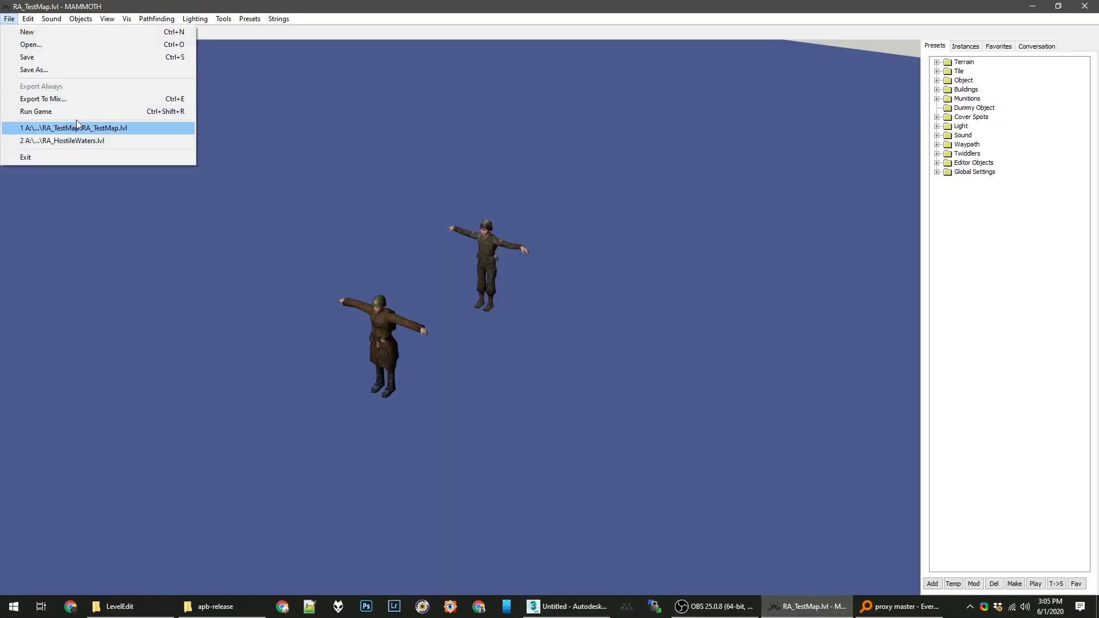
click(94, 127)
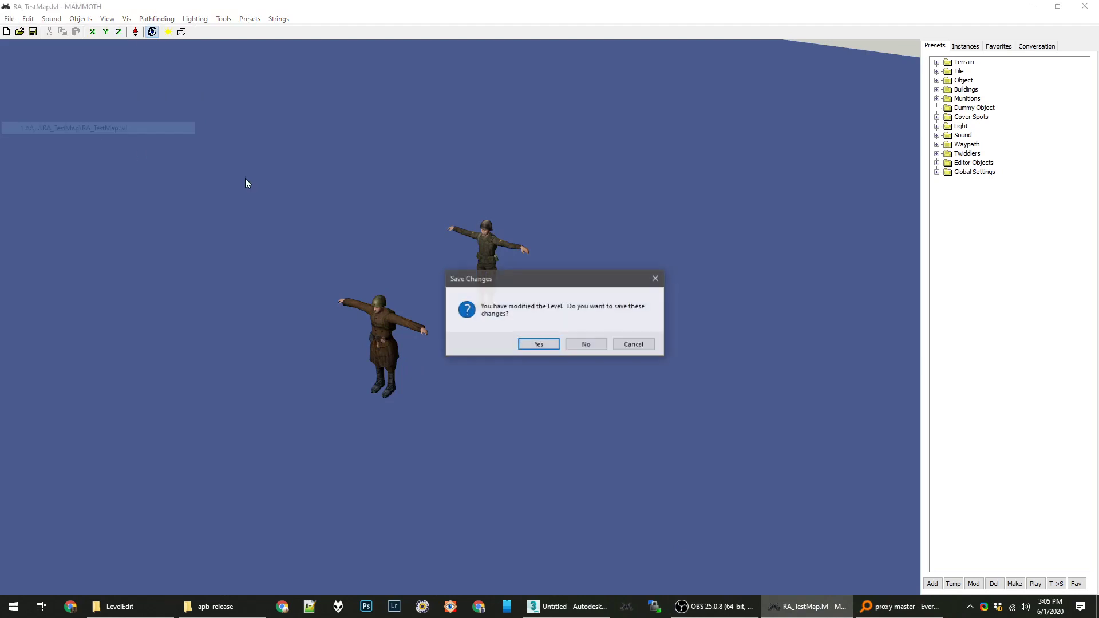
click(537, 344)
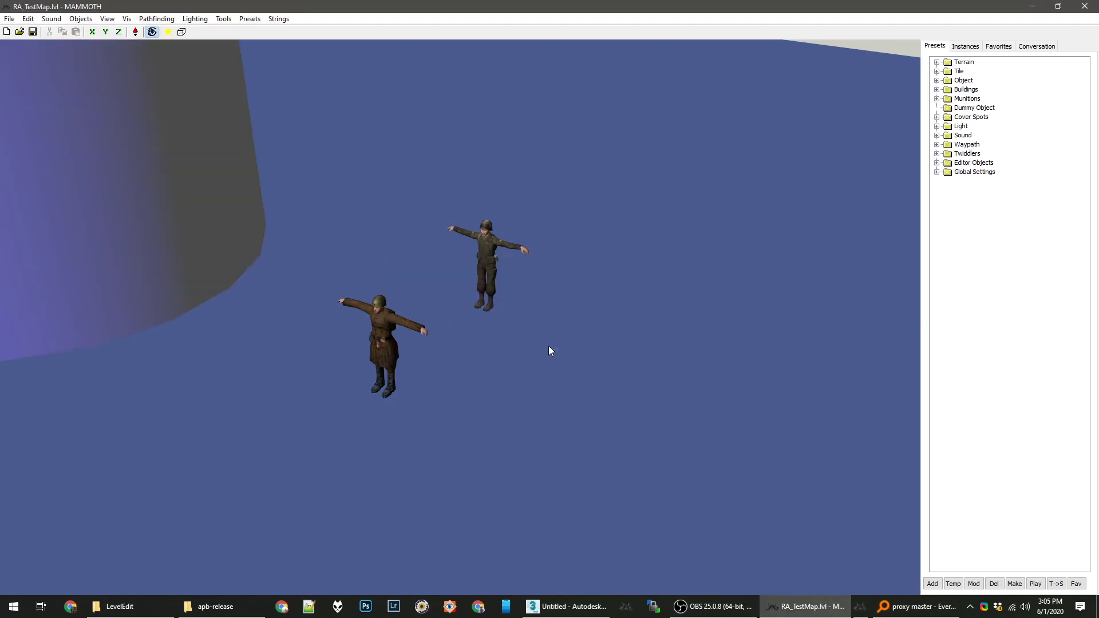
scroll(548, 347, down, 12)
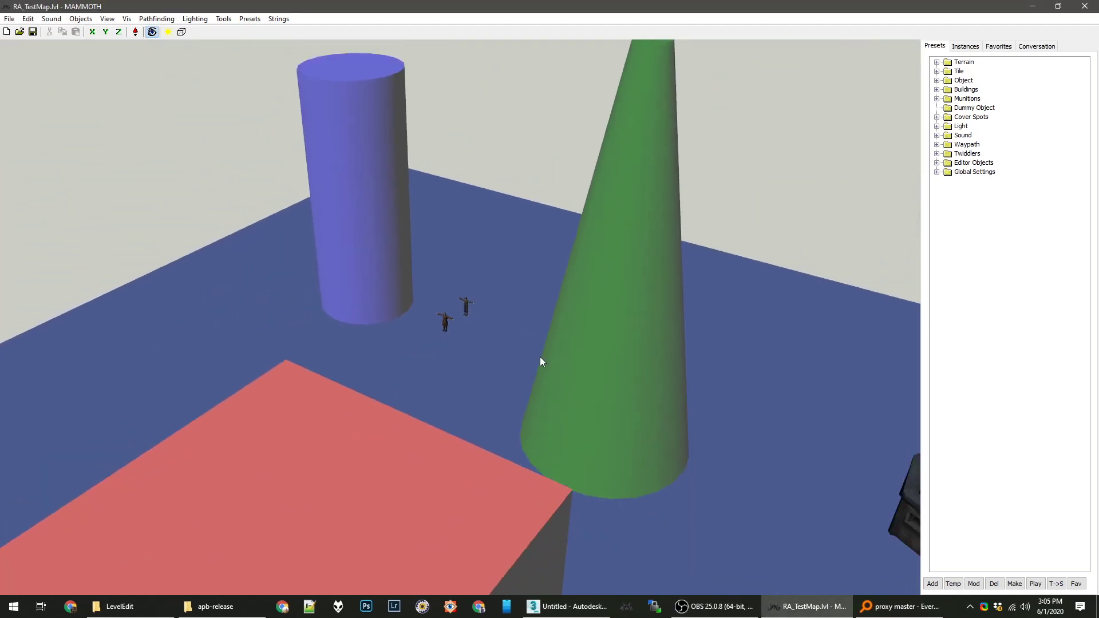
alt+middle_drag(542, 366, 516, 366)
middle_drag(489, 359, 489, 115)
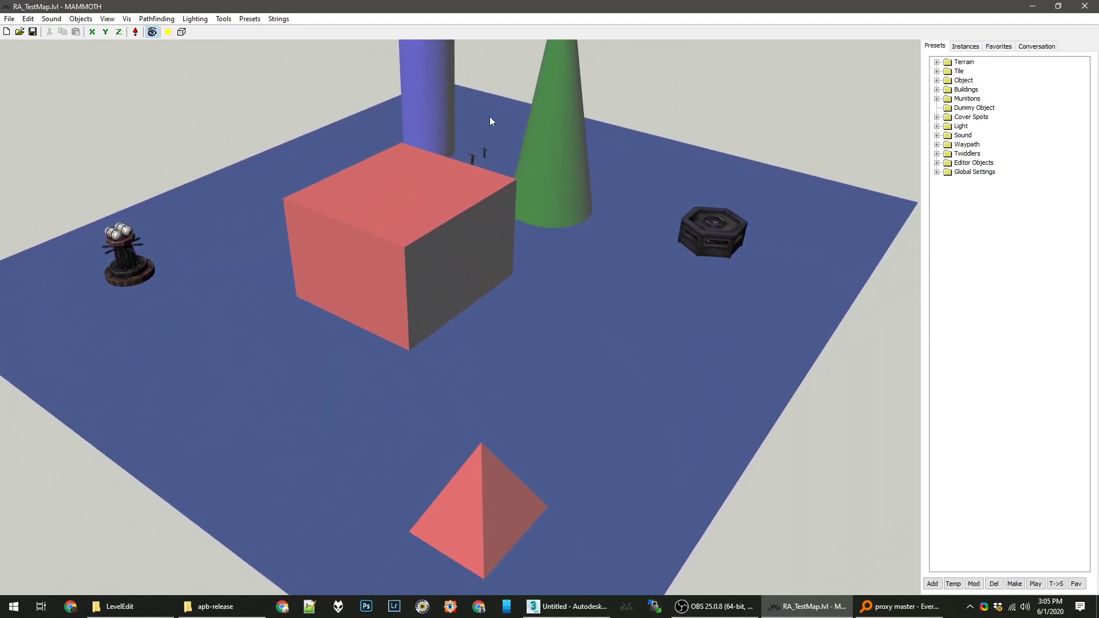
Save the level and launch it with Run Game
click(8, 19)
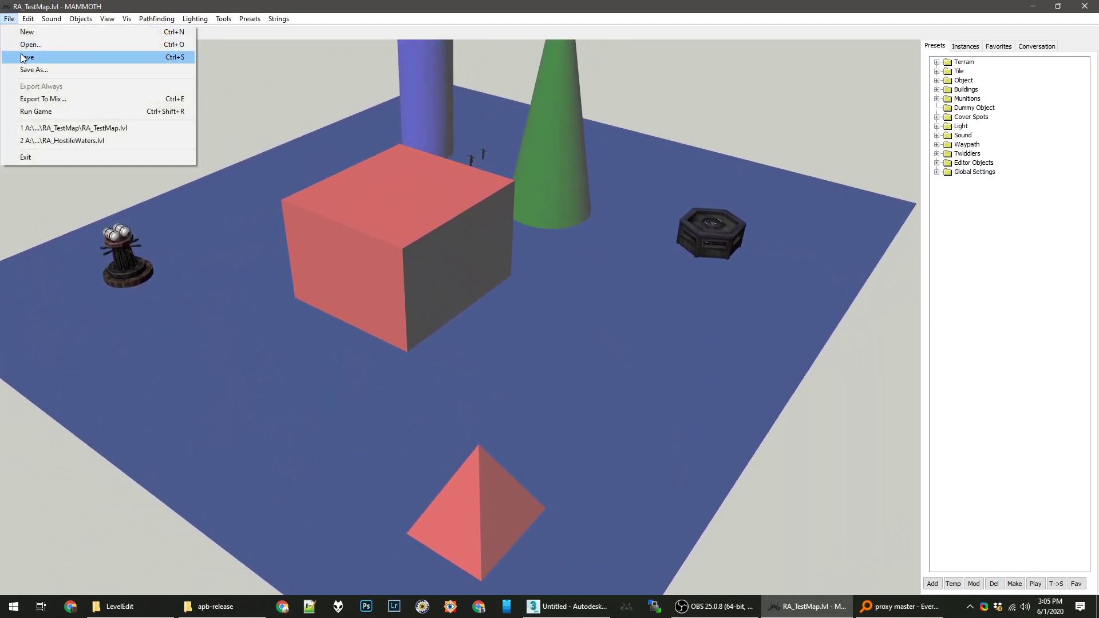
click(23, 58)
click(8, 19)
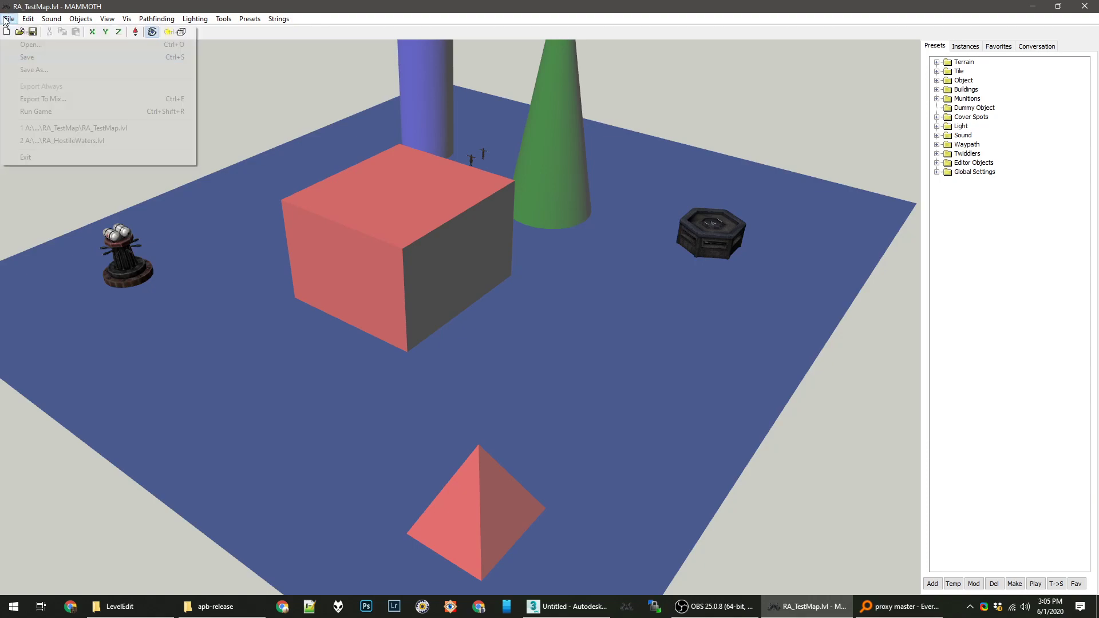
click(46, 112)
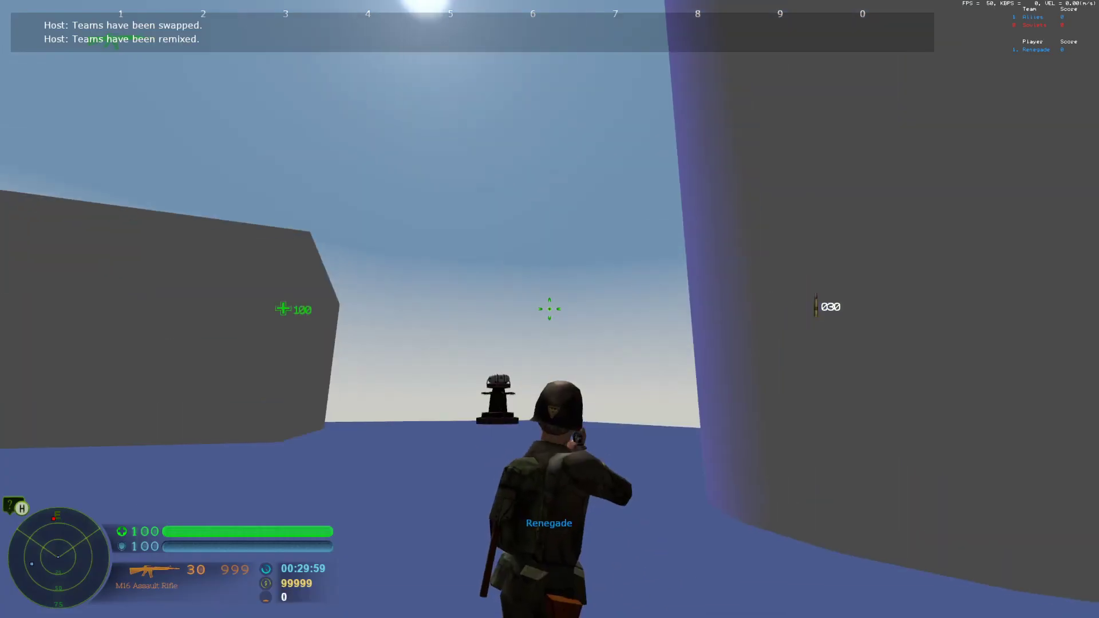
Run the soldier around the cone, back away, then past the pillbox
key(w)
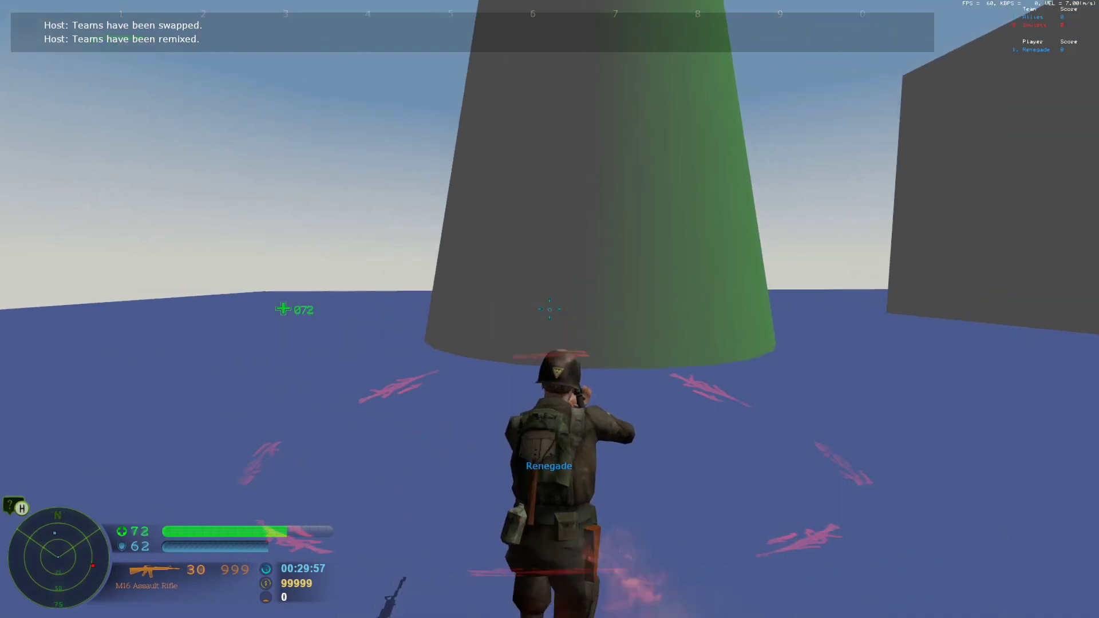
key(w)
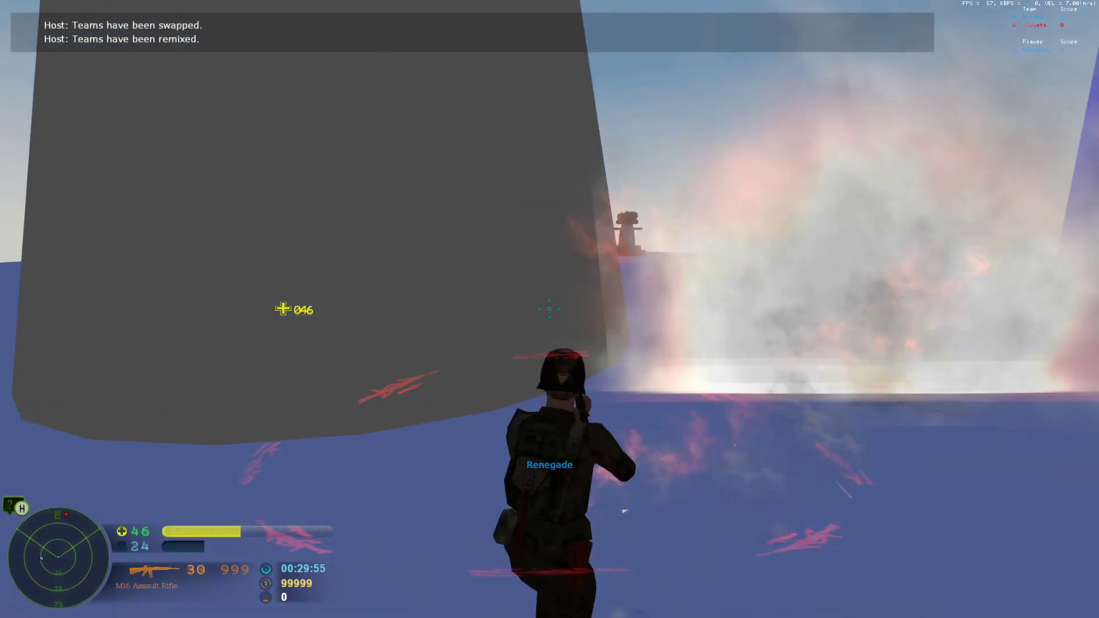
key(s)
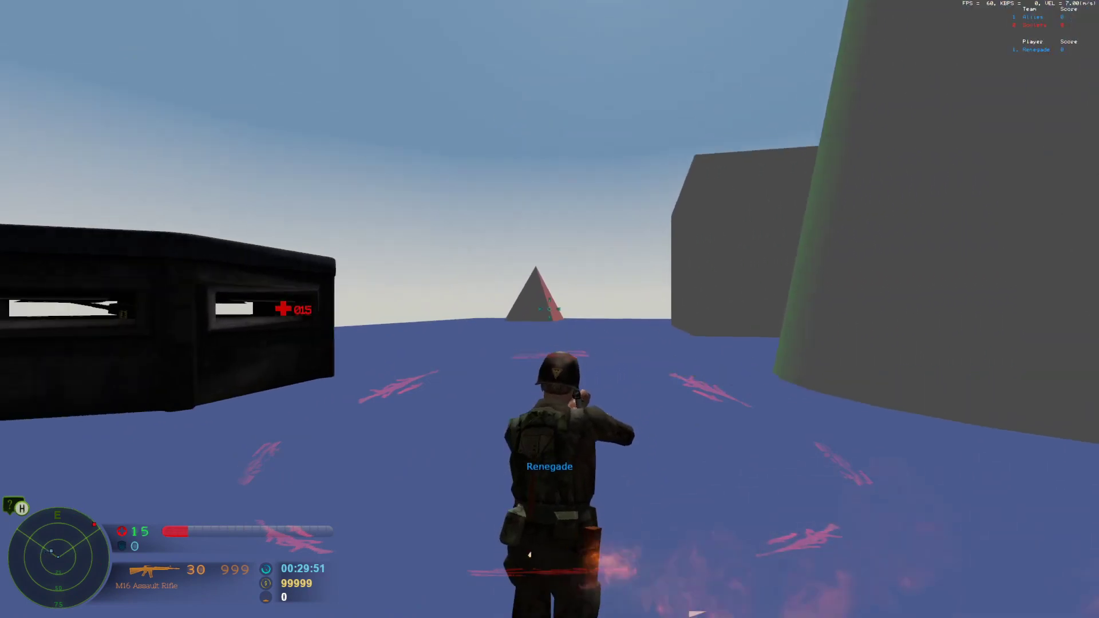
key(w)
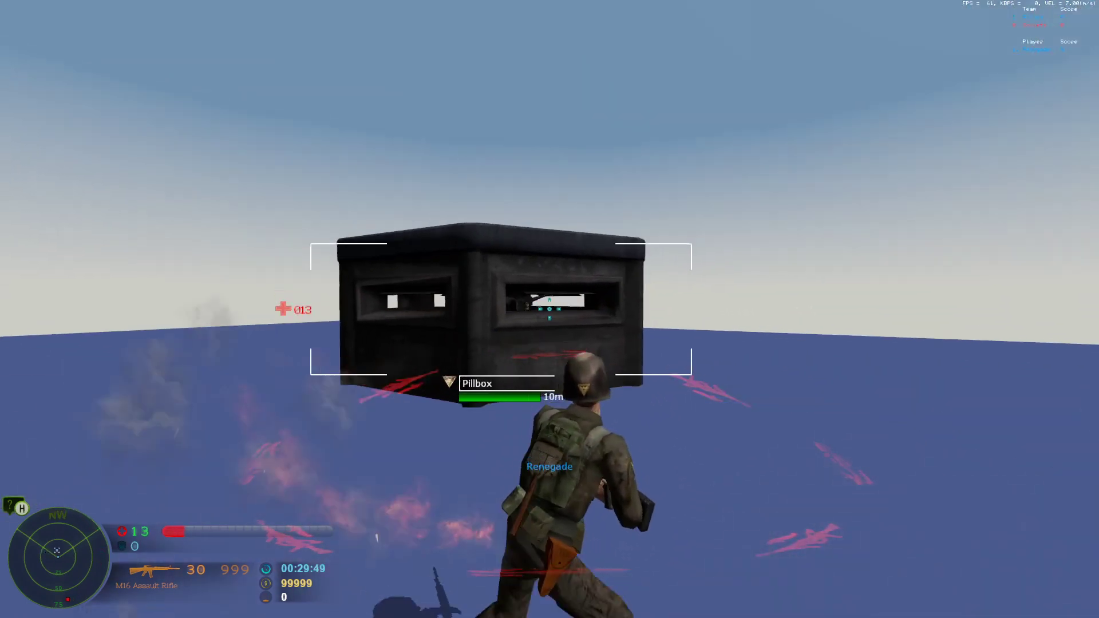